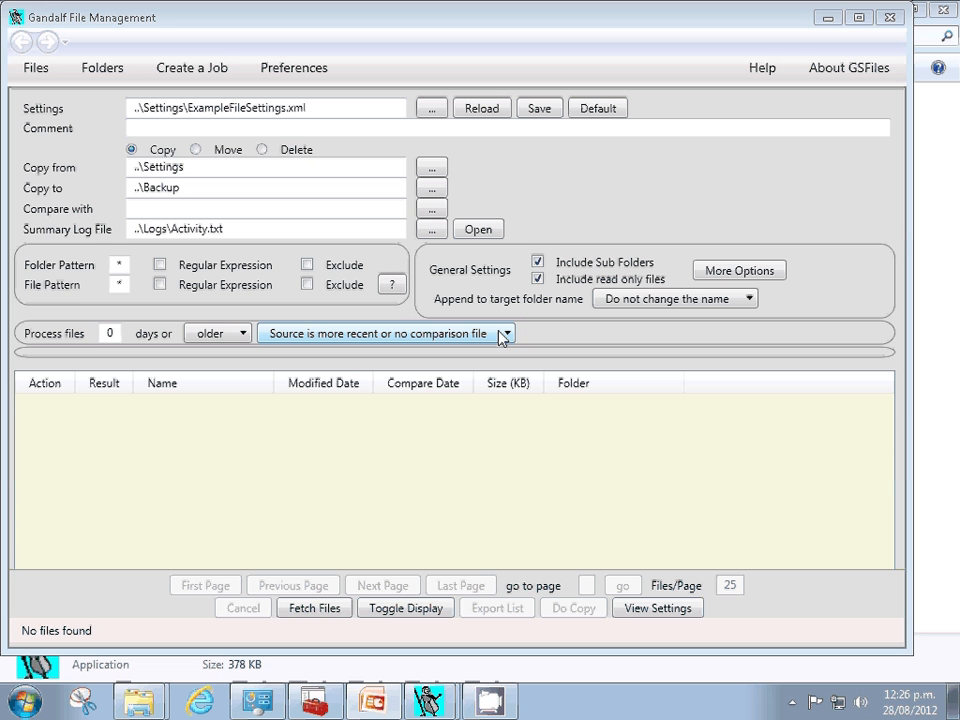
Load the settings file Current-ExcludingTemp.xml from the Settings folder.
click(432, 112)
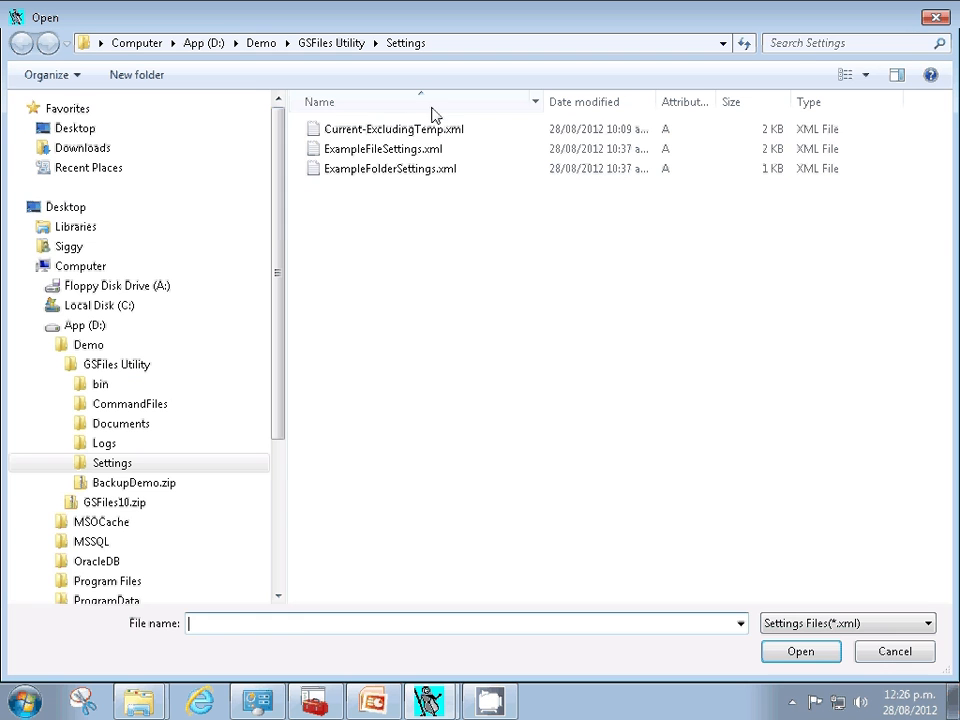
click(398, 136)
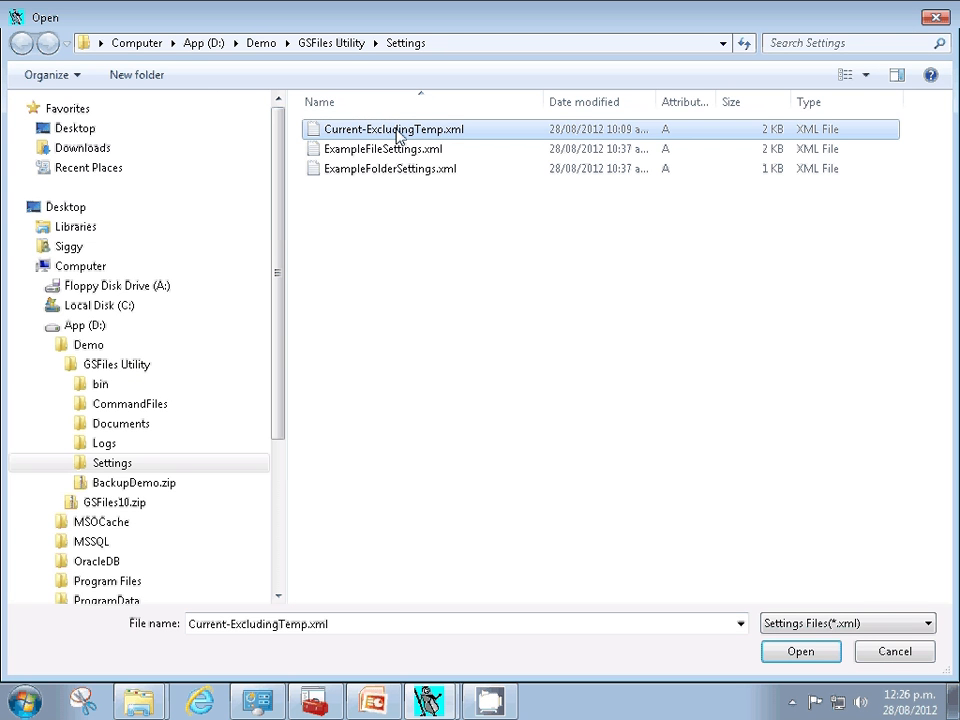
double_click(398, 136)
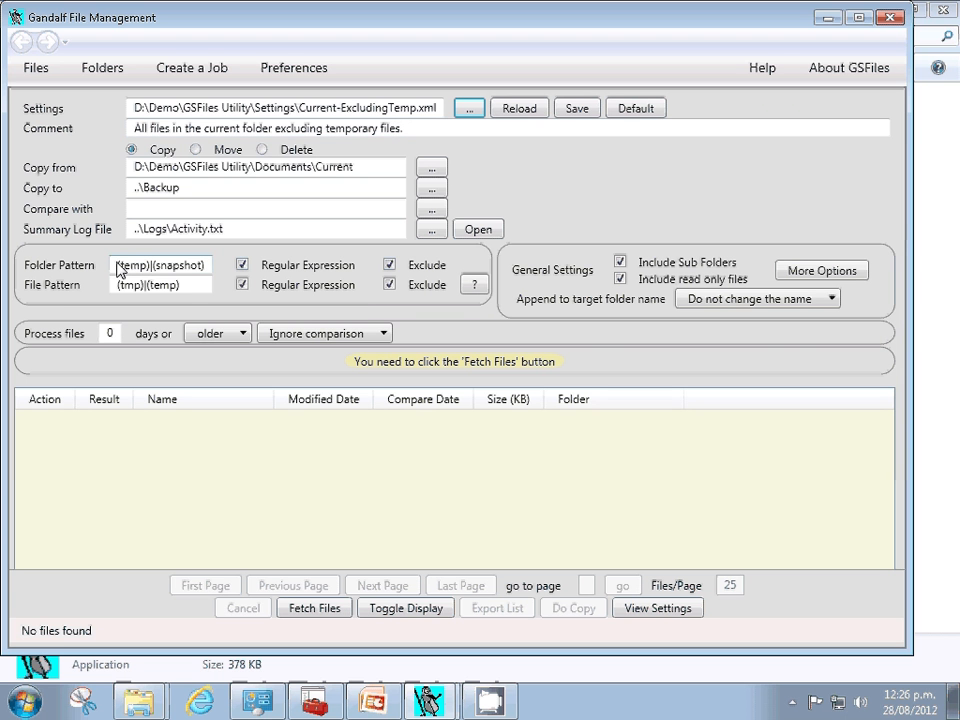
Fetch the files from the Documents\Current source folder and widen the Folder column to fit the full paths.
mouse_move(50, 276)
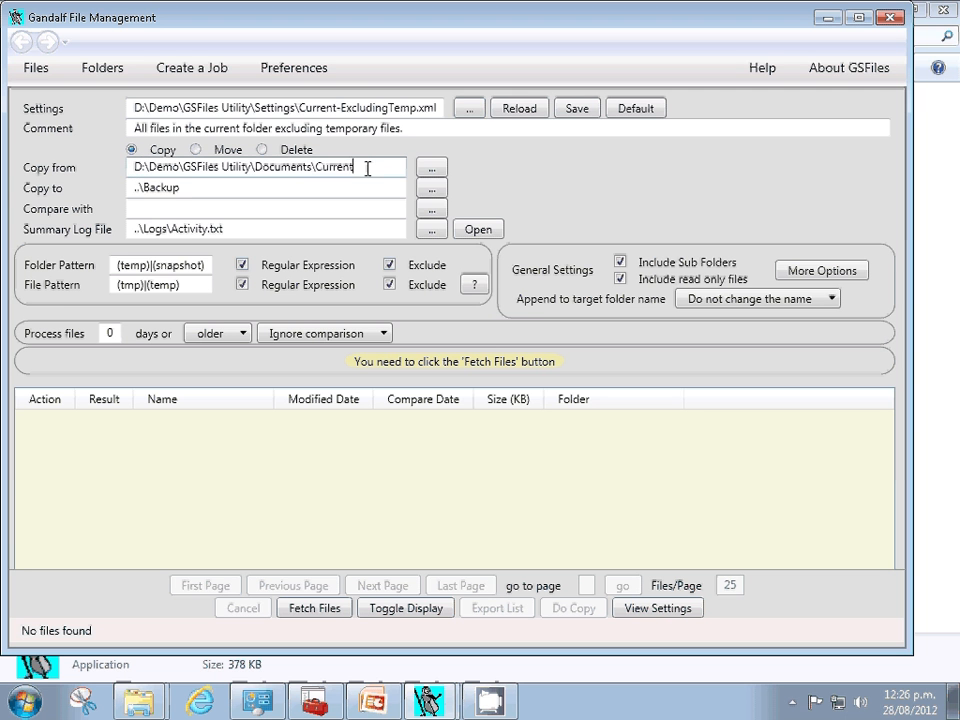
drag(368, 167, 124, 172)
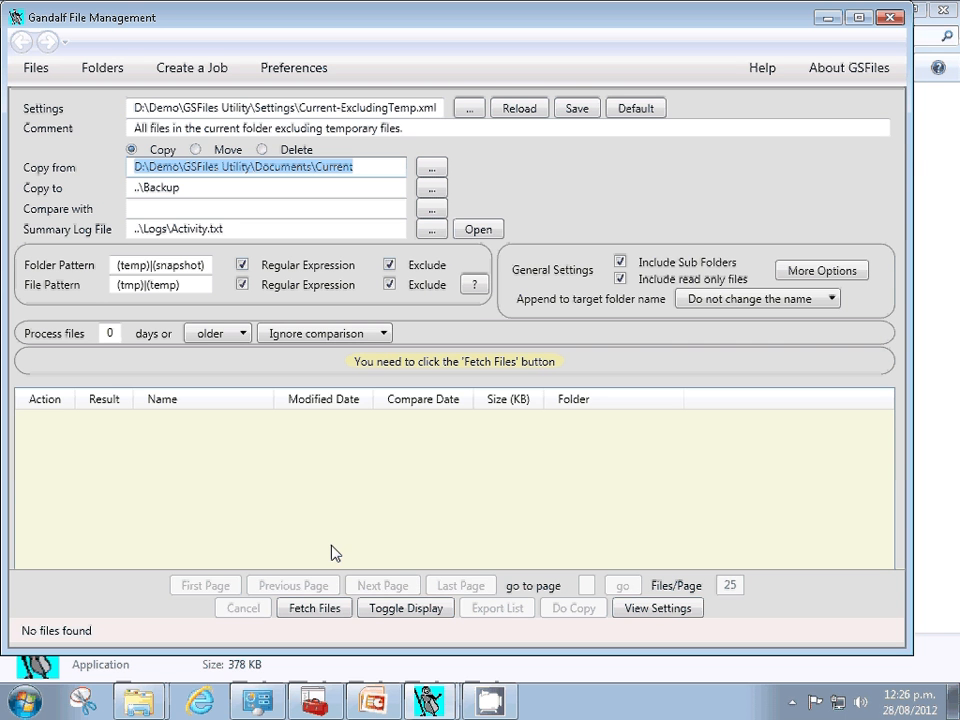
click(311, 609)
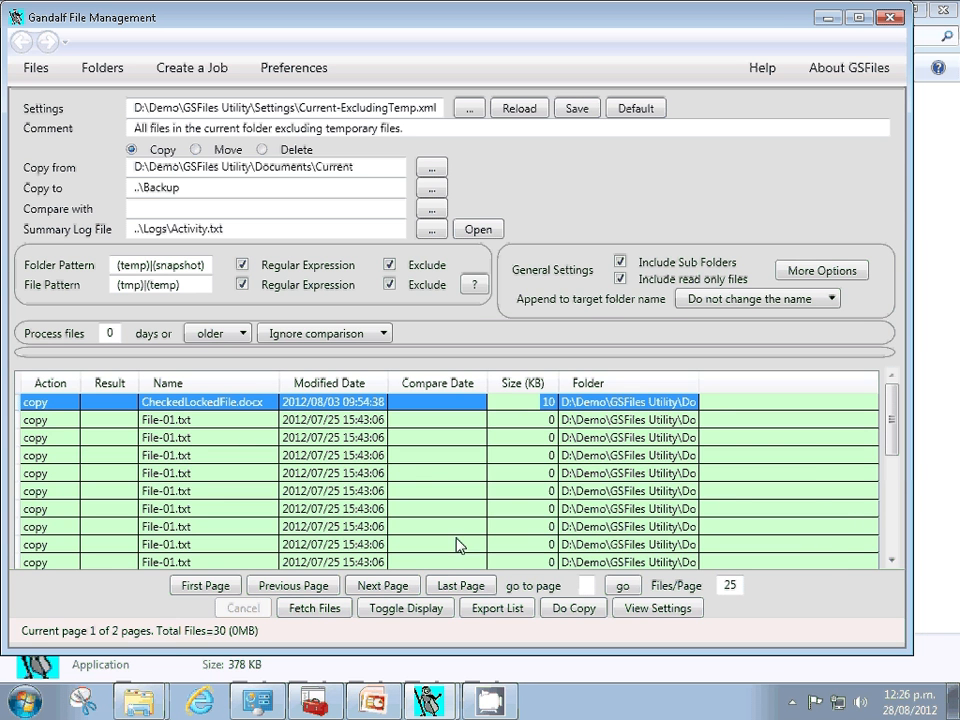
double_click(699, 385)
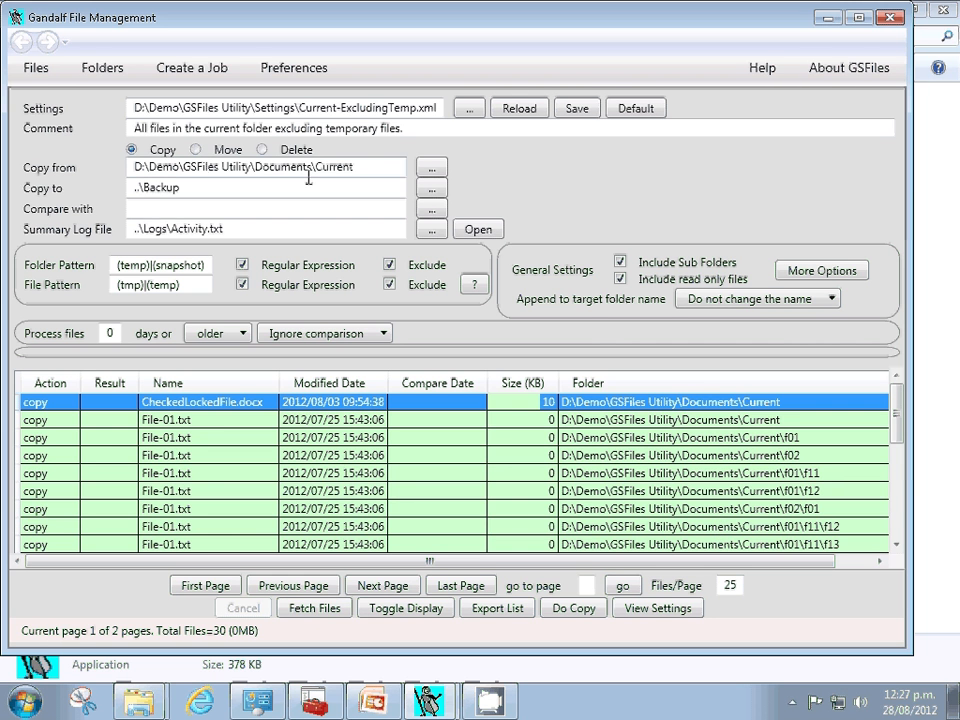
Fetch the files again with D:\Demo\GSFiles Utility\Documents\Backup as copy destination and "Source is more recent or no comparison file" as comparison.
drag(255, 186, 41, 188)
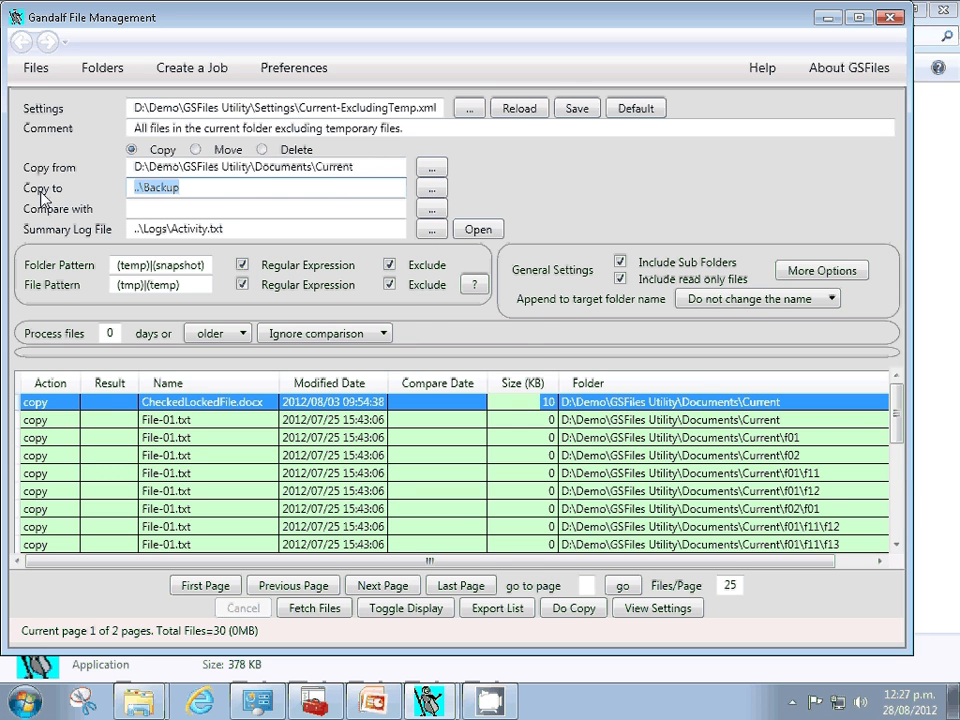
text(D:\Demo\GSFiles Utility\Documents\Backup)
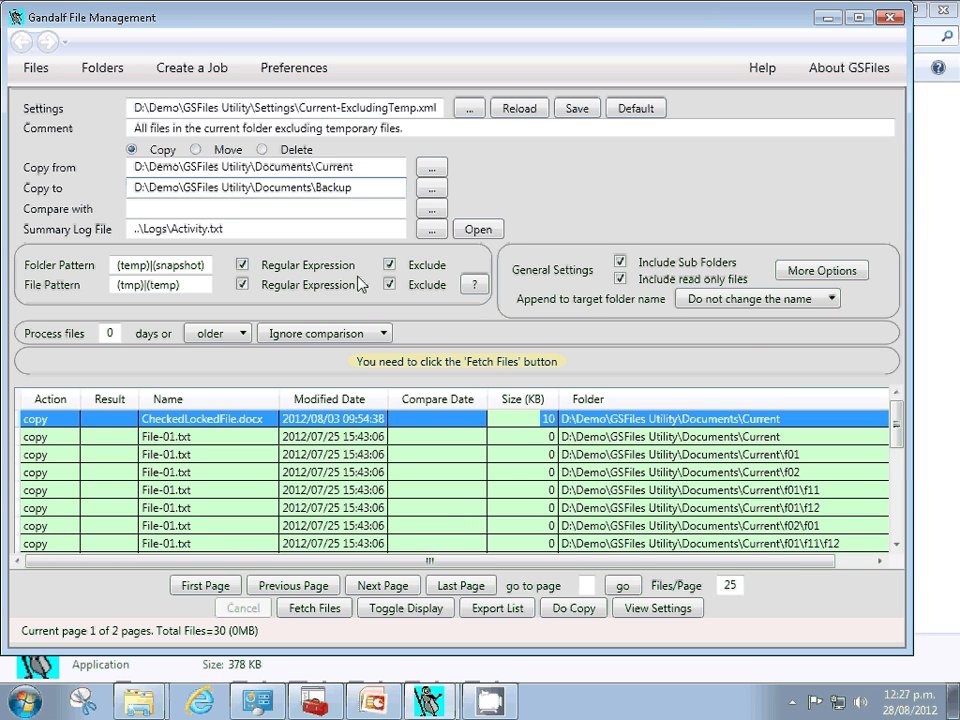
click(382, 335)
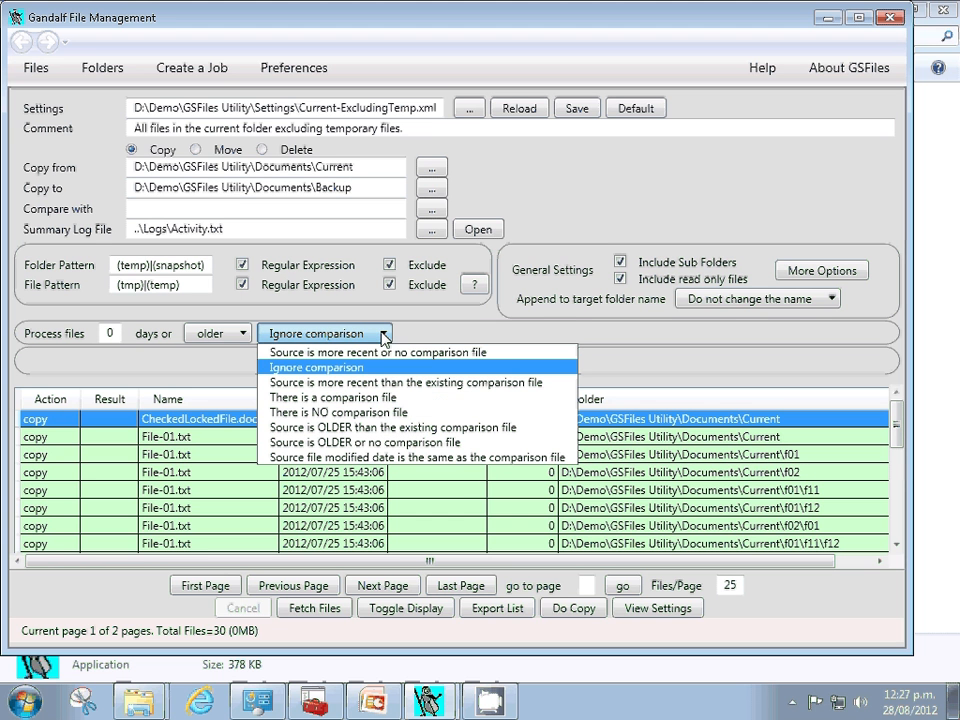
click(447, 357)
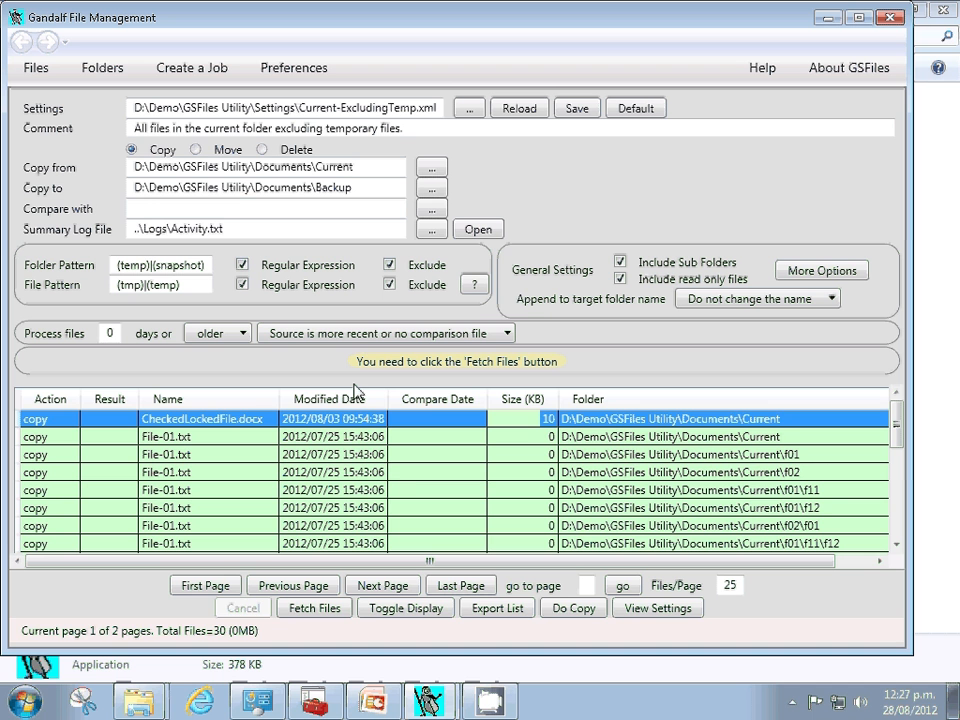
click(330, 608)
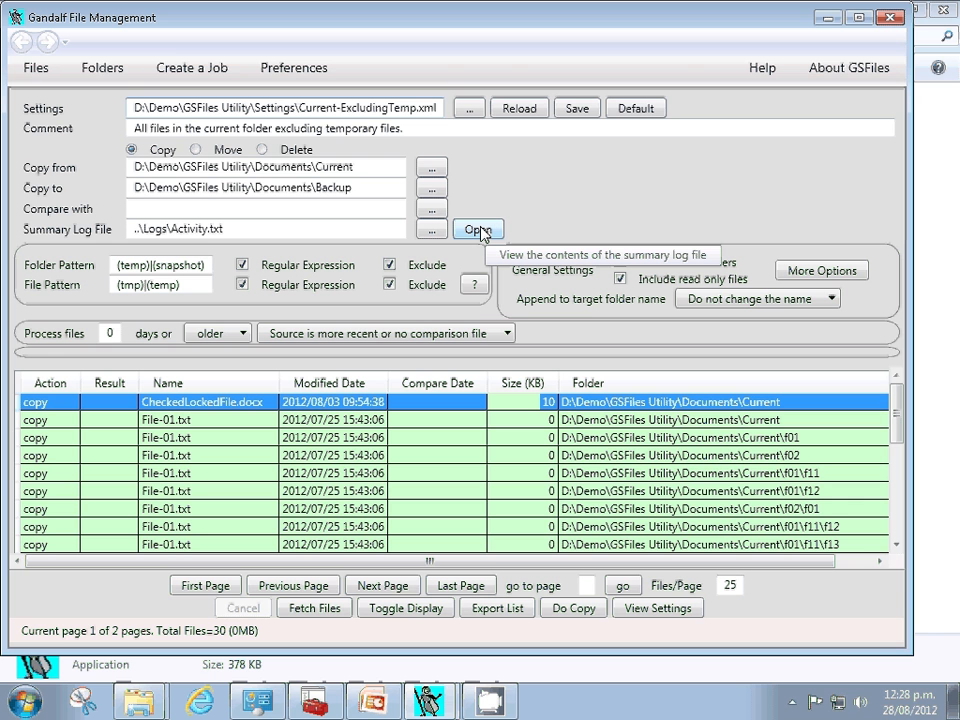
Save the settings as Current-ExcludingTemp-WeeklyBackup.xml with the comment "Weekly backup of all files in the current folder excluding temporary files.".
text(-Weekly)
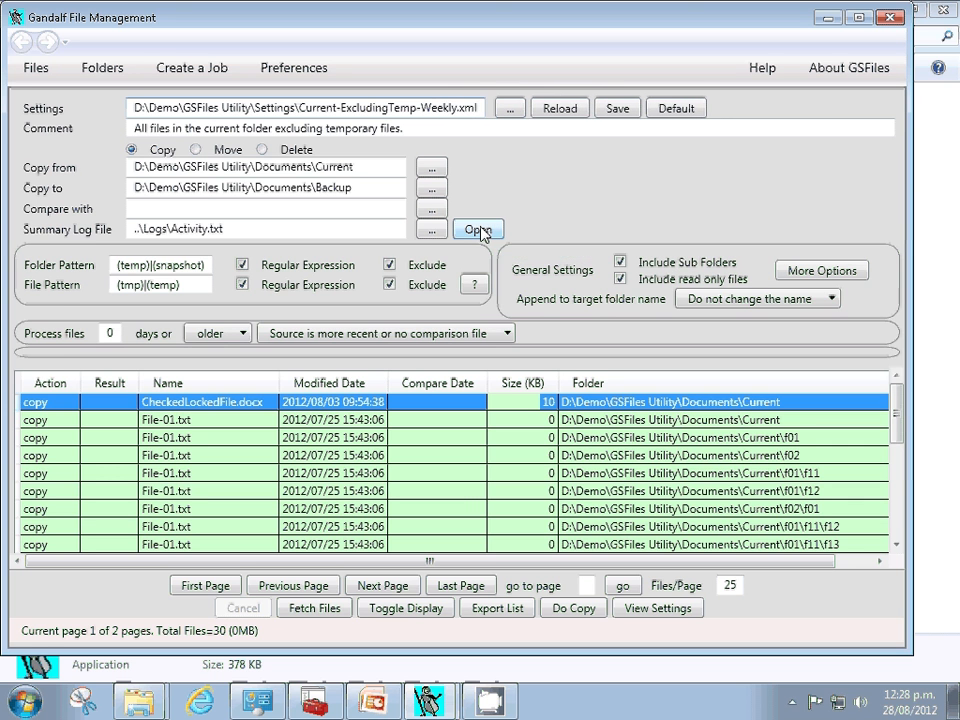
text(Backup)
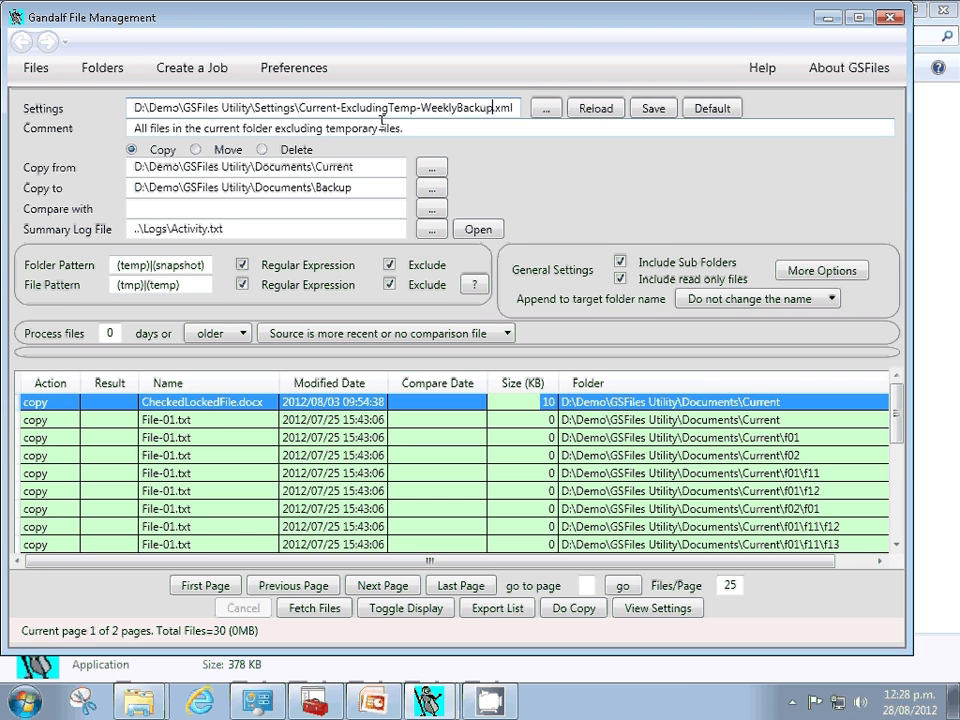
click(137, 129)
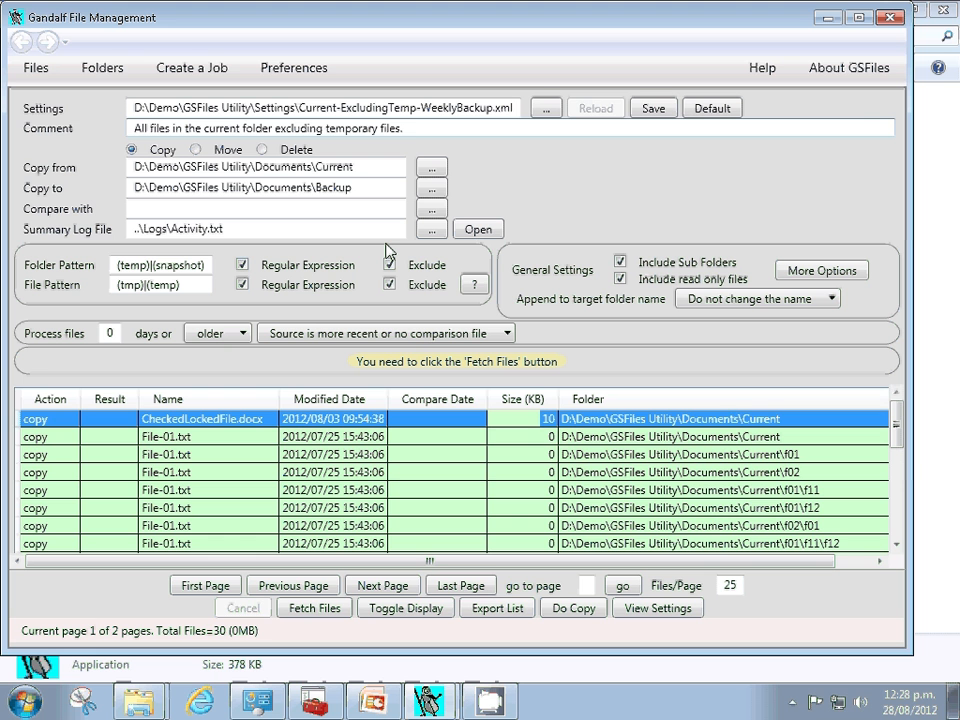
text(We)
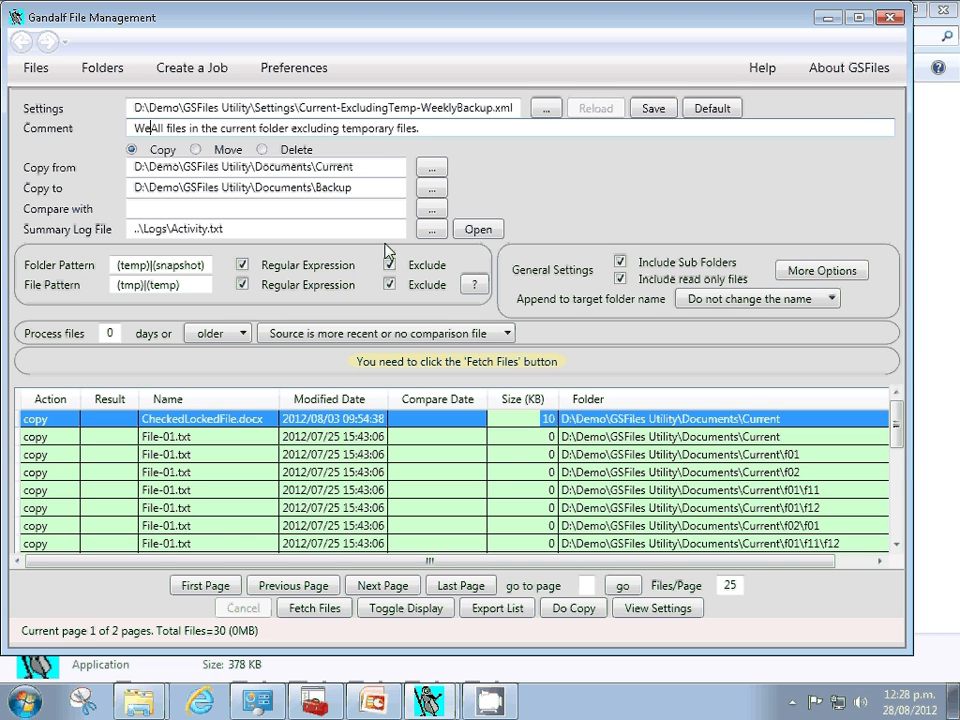
text(ekly)
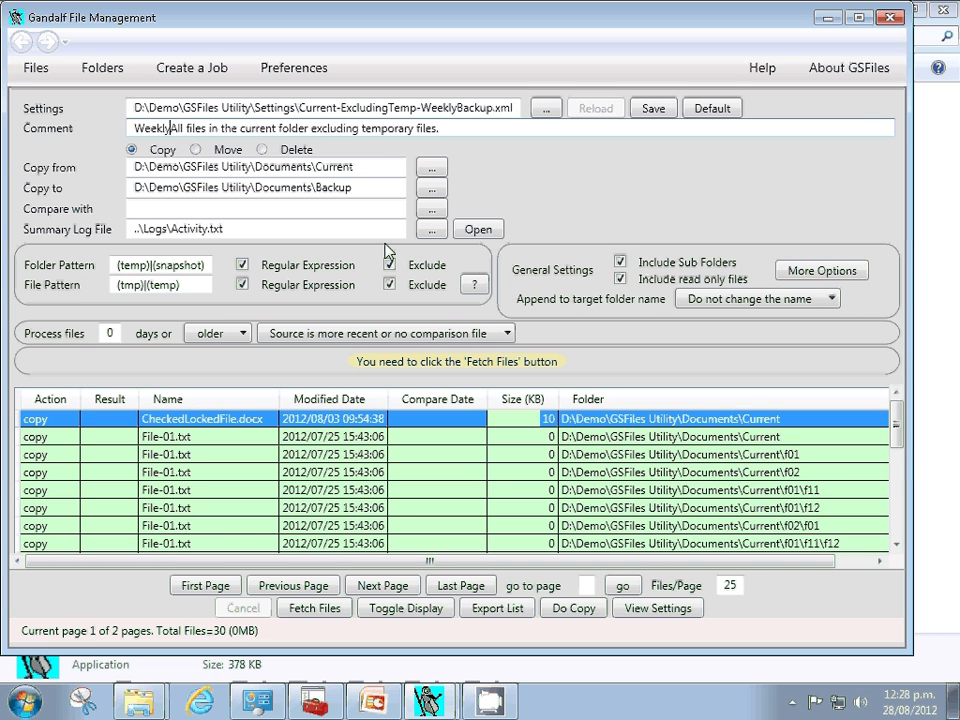
text( backu)
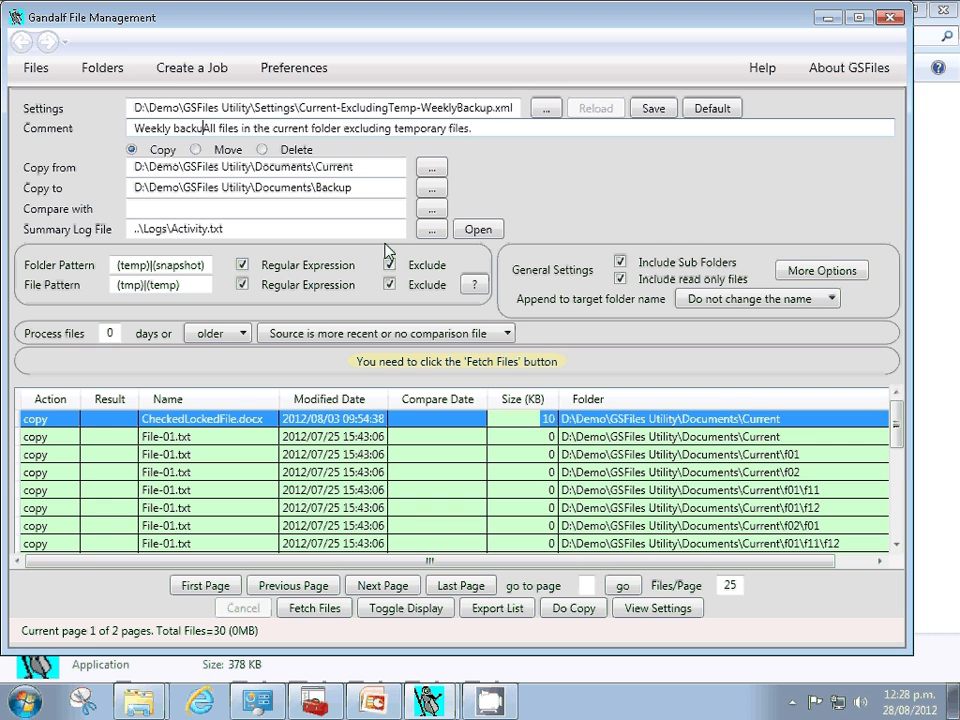
text(p of)
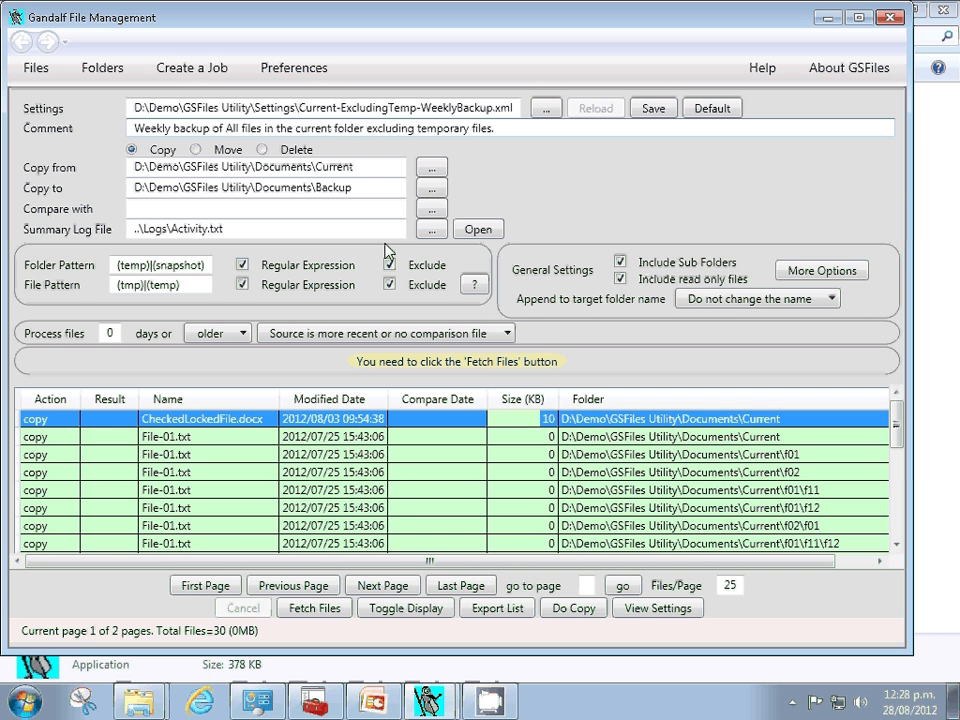
key(Delete)
text(a)
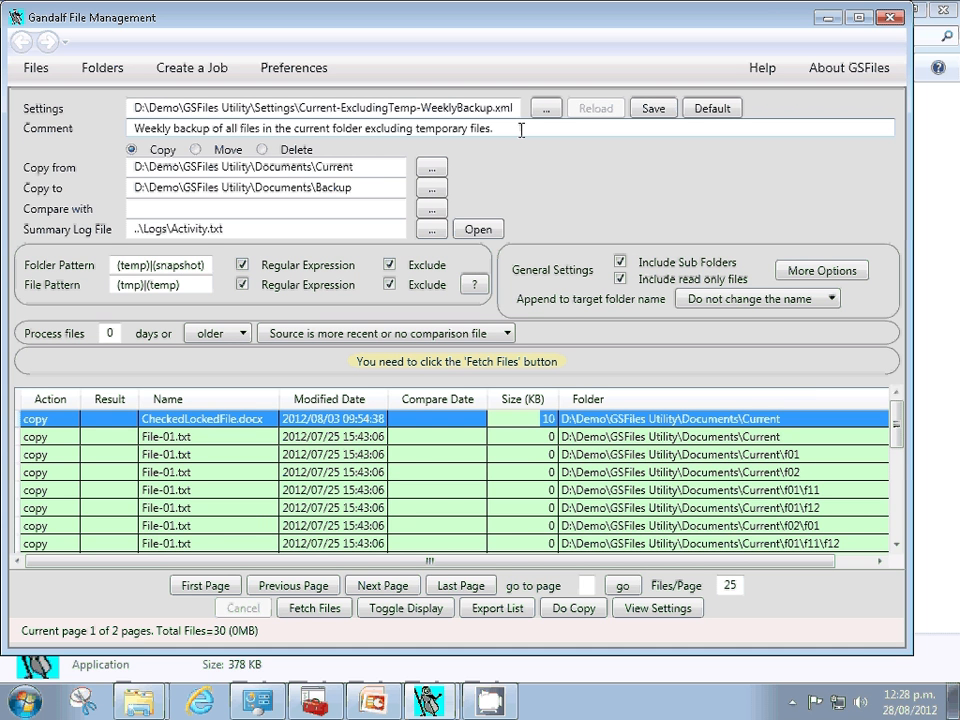
click(654, 111)
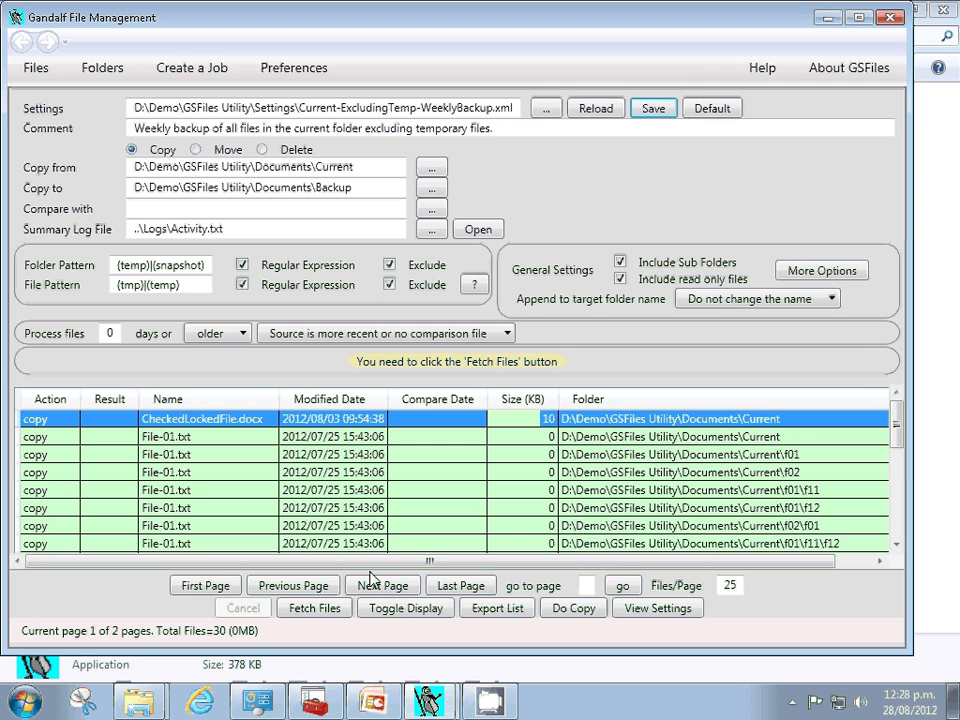
Refresh the file list and copy the files to the backup folder, opening the detailed results log.
click(316, 610)
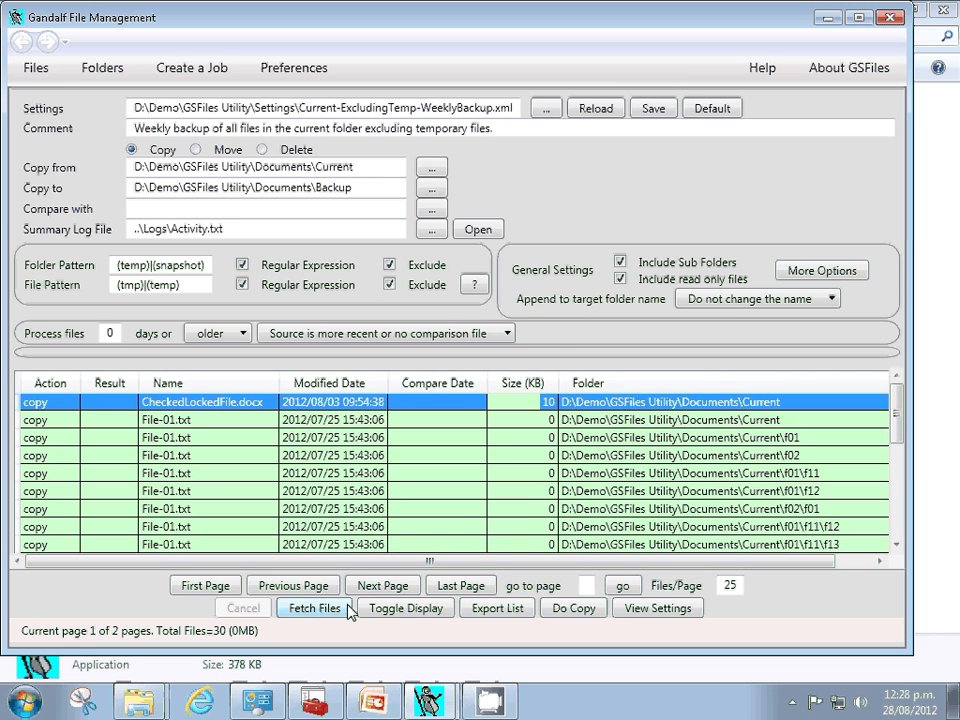
click(584, 612)
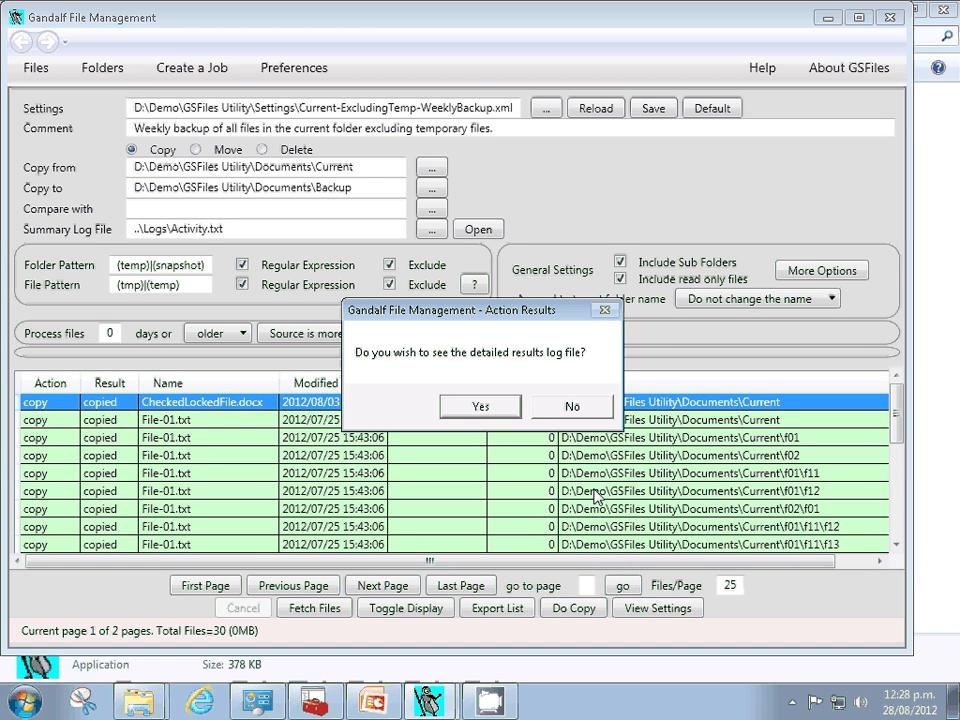
click(482, 406)
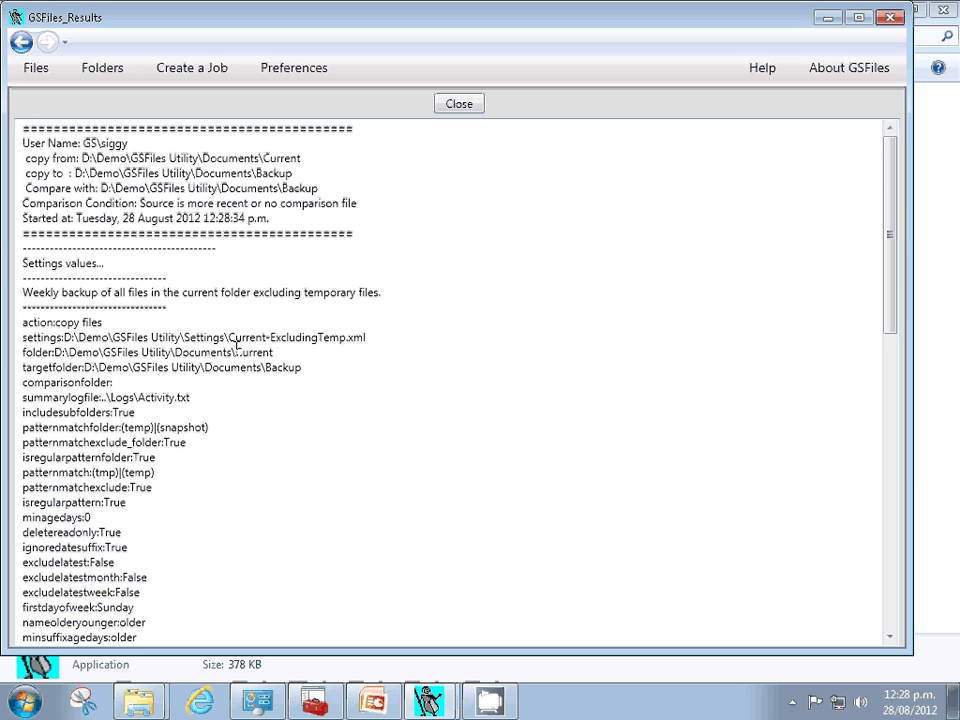
Copy the target folder path from the results log, and check the copied, skipped and failed summary before closing the log.
drag(55, 352, 276, 347)
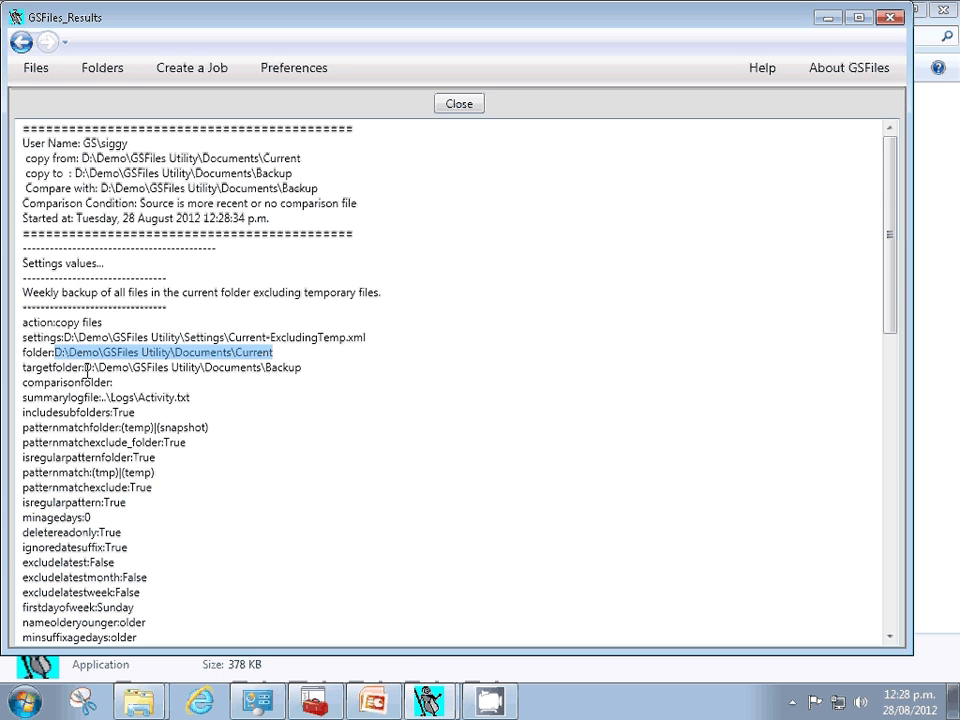
drag(84, 367, 318, 370)
key(ctrl+c)
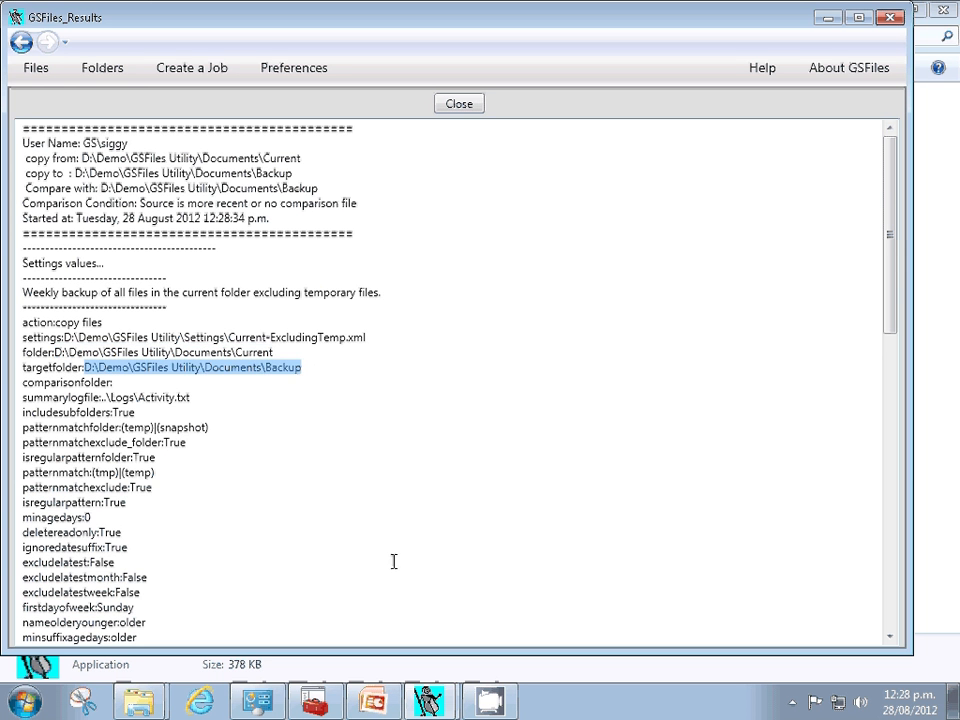
click(890, 619)
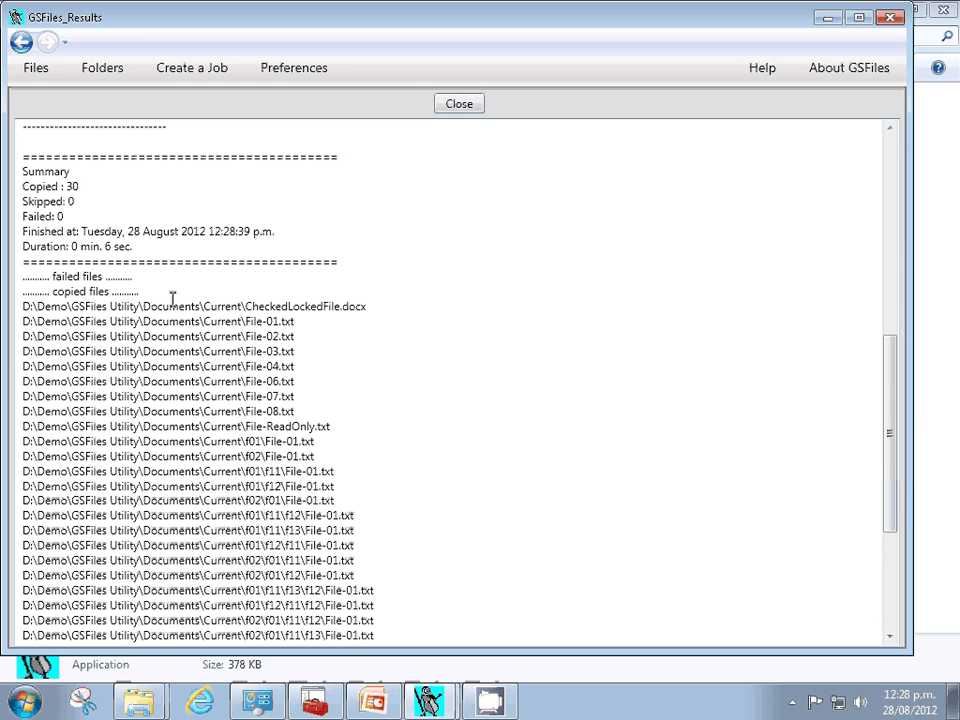
drag(67, 186, 94, 189)
click(85, 203)
click(89, 216)
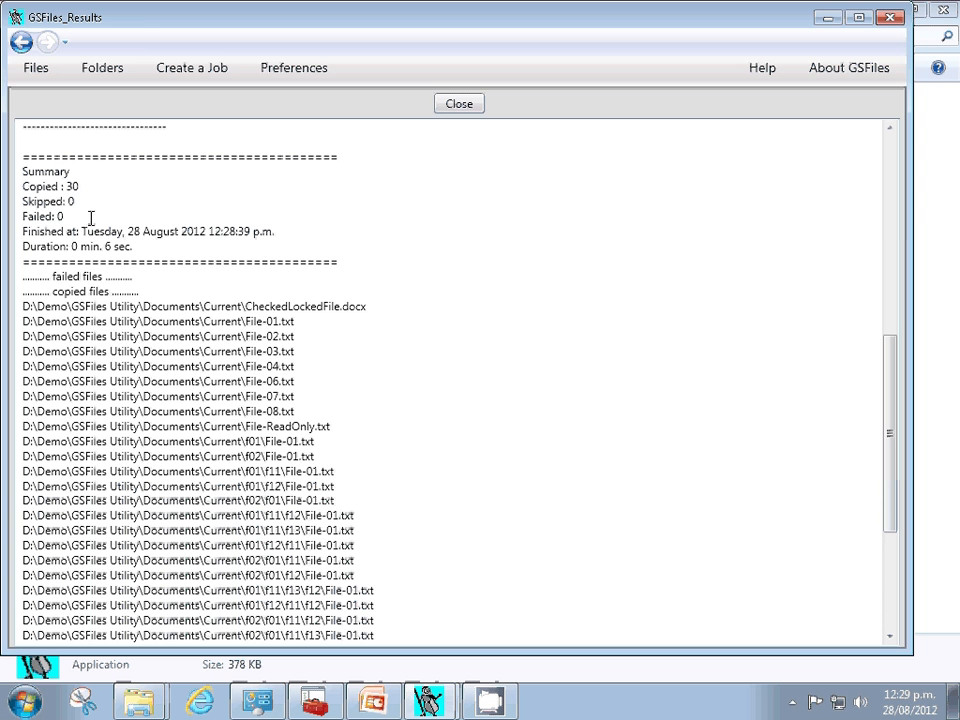
click(460, 103)
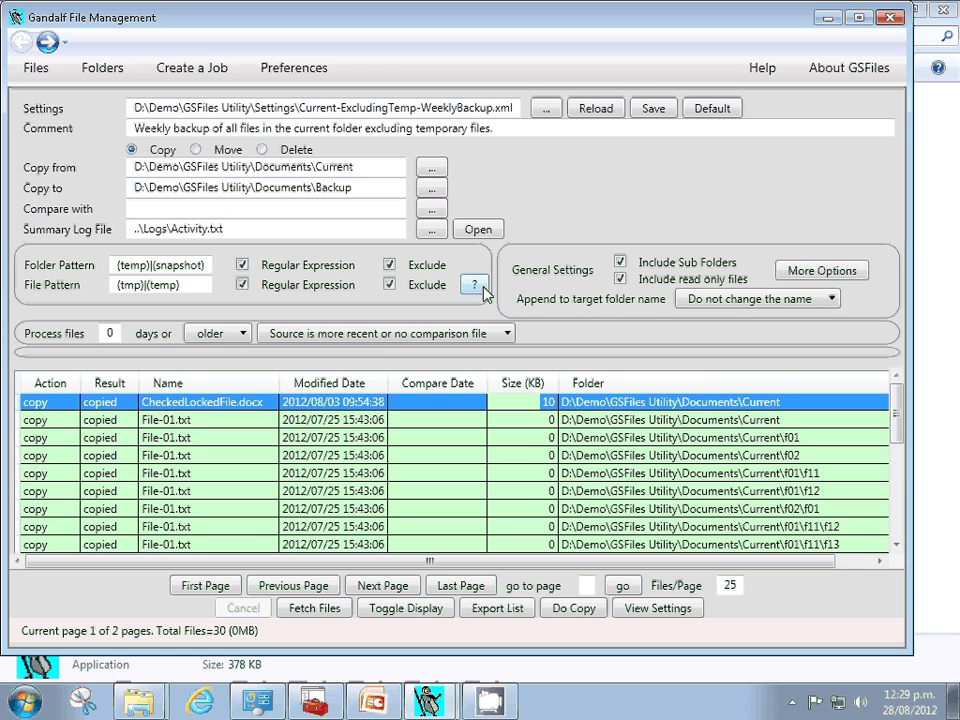
Start creating a job and set its save folder to D:\Demo\GSFiles Utility\ by shortening the pasted backup path.
click(188, 70)
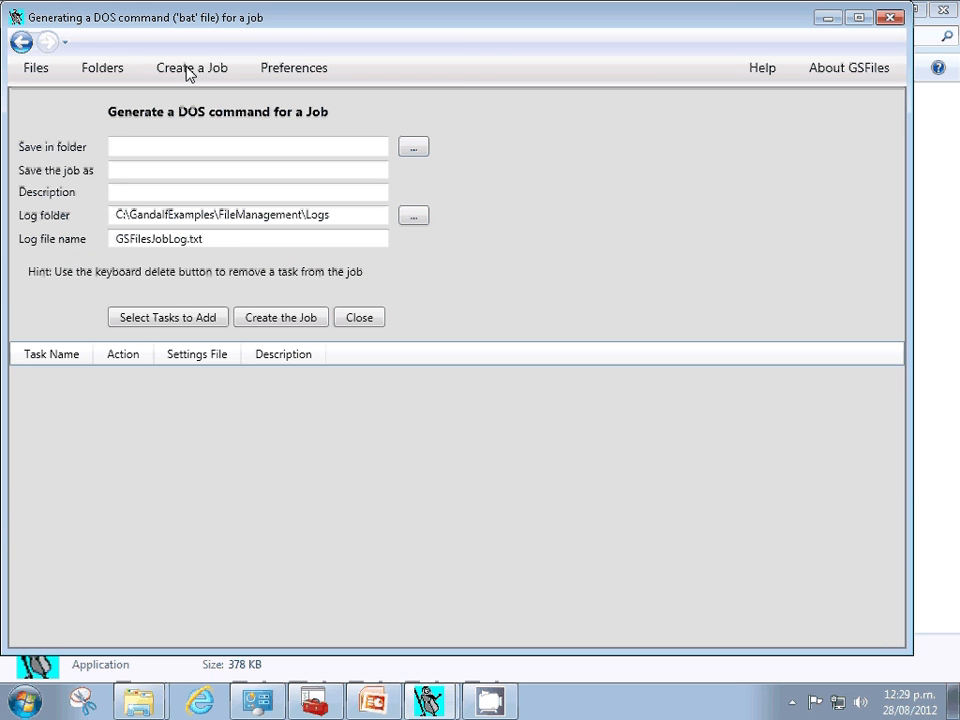
click(233, 147)
key(ctrl+v)
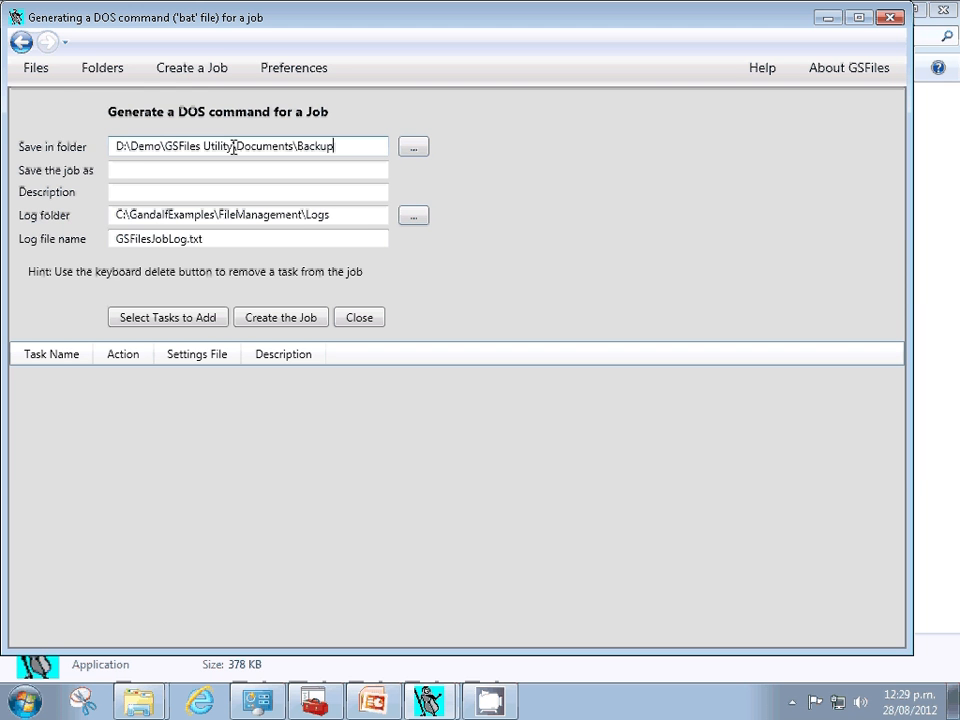
key(BackSpace)
key(BackSpace)
key(BackSpace)
key(BackSpace)
key(BackSpace)
key(BackSpace)
key(BackSpace)
key(BackSpace)
key(BackSpace)
key(BackSpace)
key(BackSpace)
key(BackSpace)
key(BackSpace)
key(BackSpace)
key(BackSpace)
key(BackSpace)
key(BackSpace)
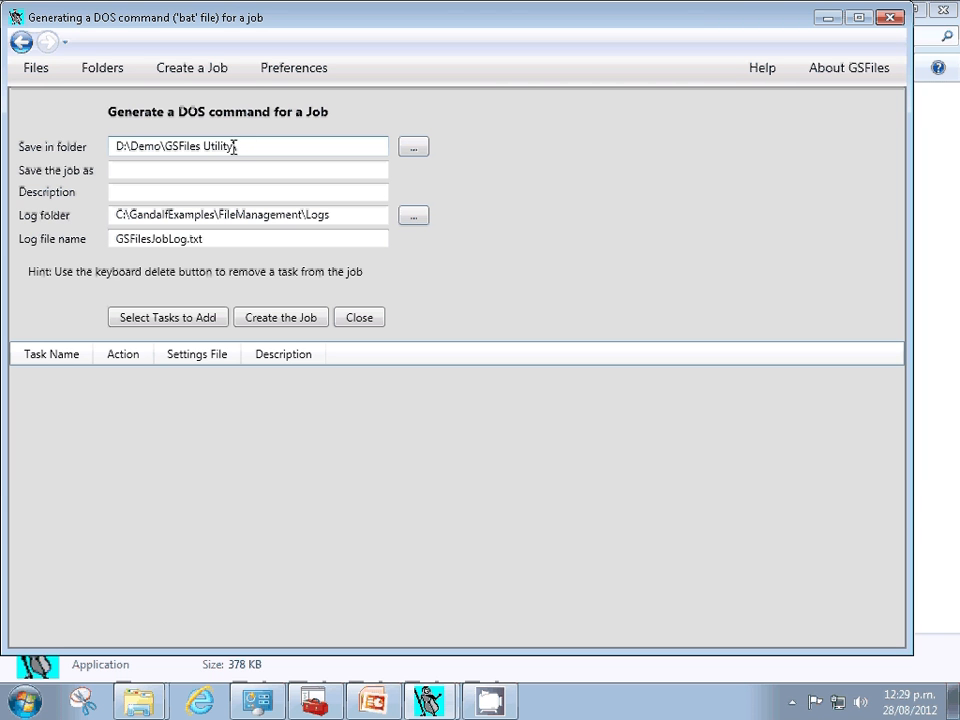
text(\)
Check the subfolder names under GSFiles Utility in the open bin Explorer window and return to the job form.
mouse_move(139, 700)
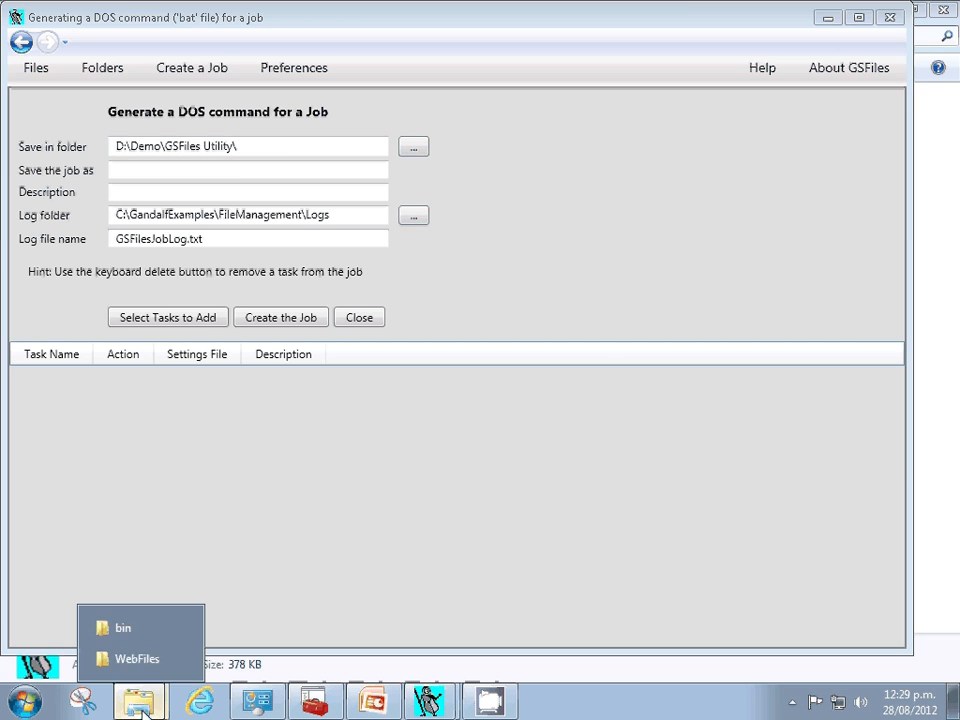
click(128, 630)
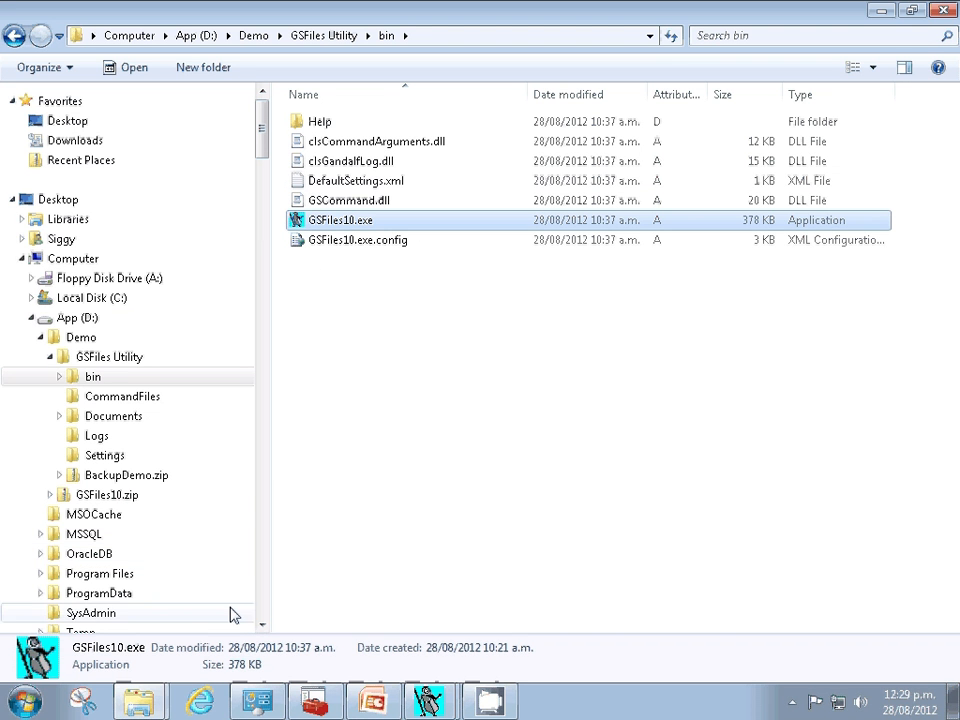
click(410, 700)
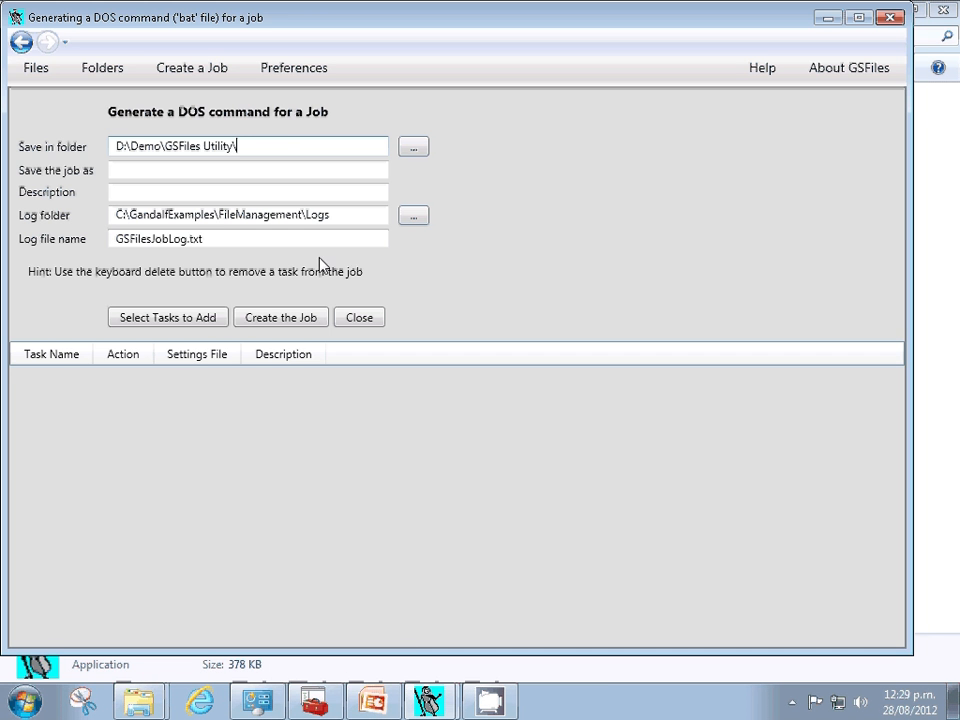
Complete the job's save folder as D:\Demo\GSFiles Utility\CommandFiles and name the job file WeeklyBackup.bat.
text(CommandFiles)
click(185, 164)
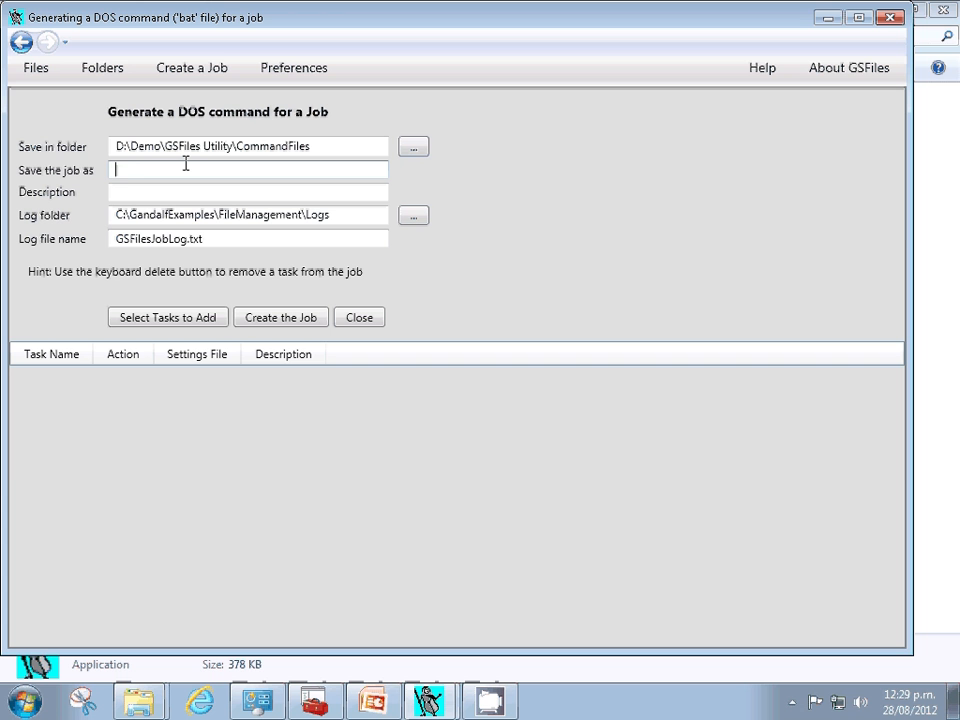
text(WeeklyBackup.bat)
key(BackSpace)
key(BackSpace)
text(at)
key(Tab)
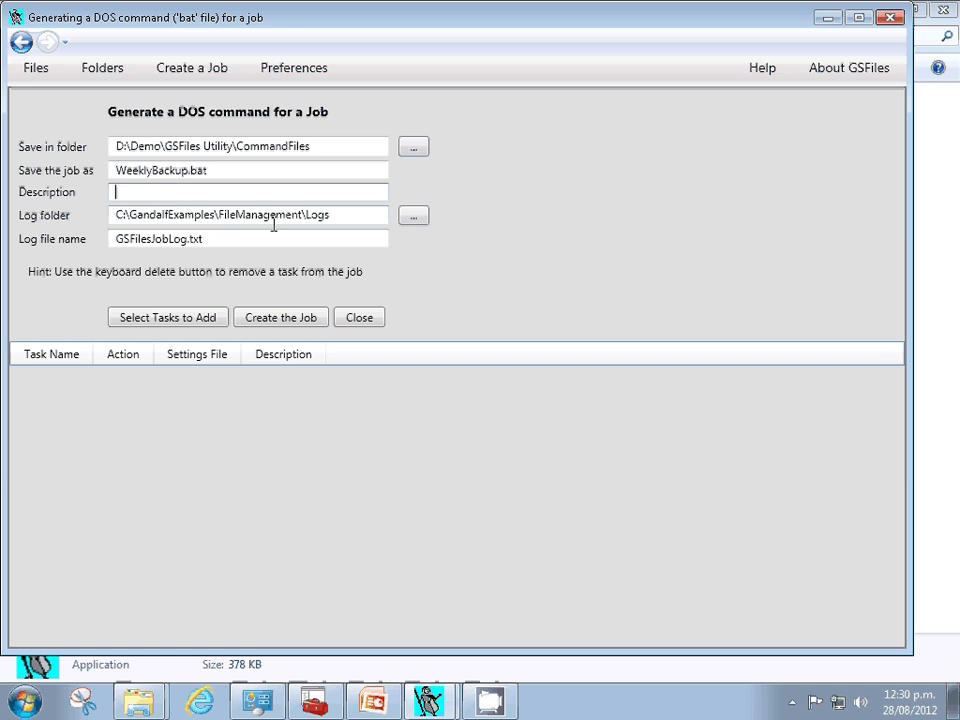
Replace the log folder with the copied backup path, edited to D:\Demo\GSFiles Utility\Documents\Logs.
drag(303, 215, 97, 222)
key(ctrl+v)
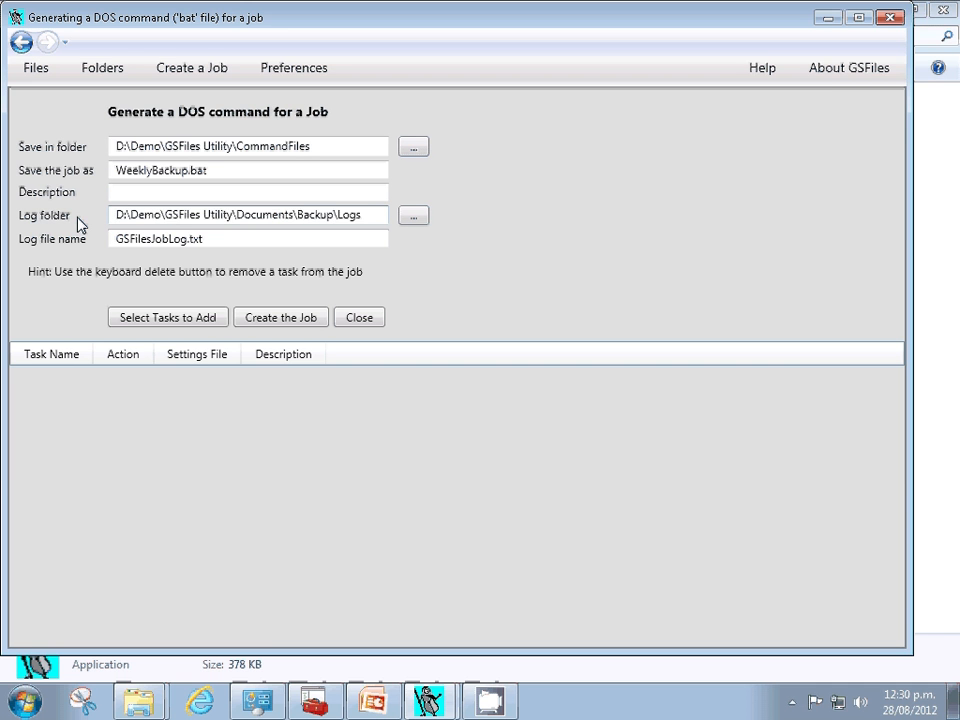
key(BackSpace)
key(BackSpace)
key(BackSpace)
key(BackSpace)
key(BackSpace)
key(BackSpace)
key(BackSpace)
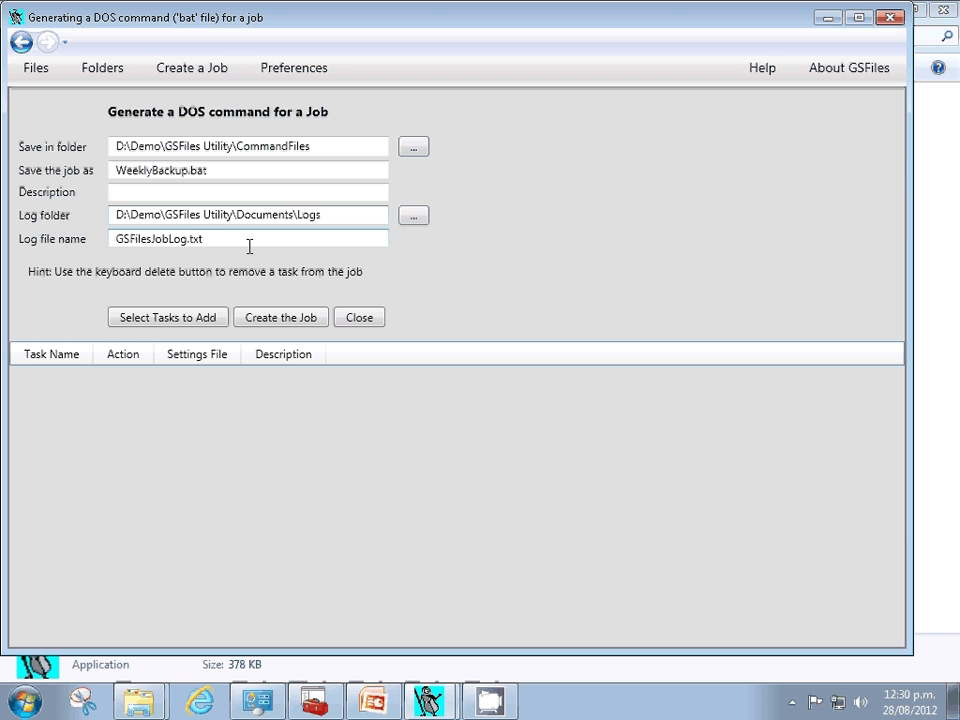
click(248, 244)
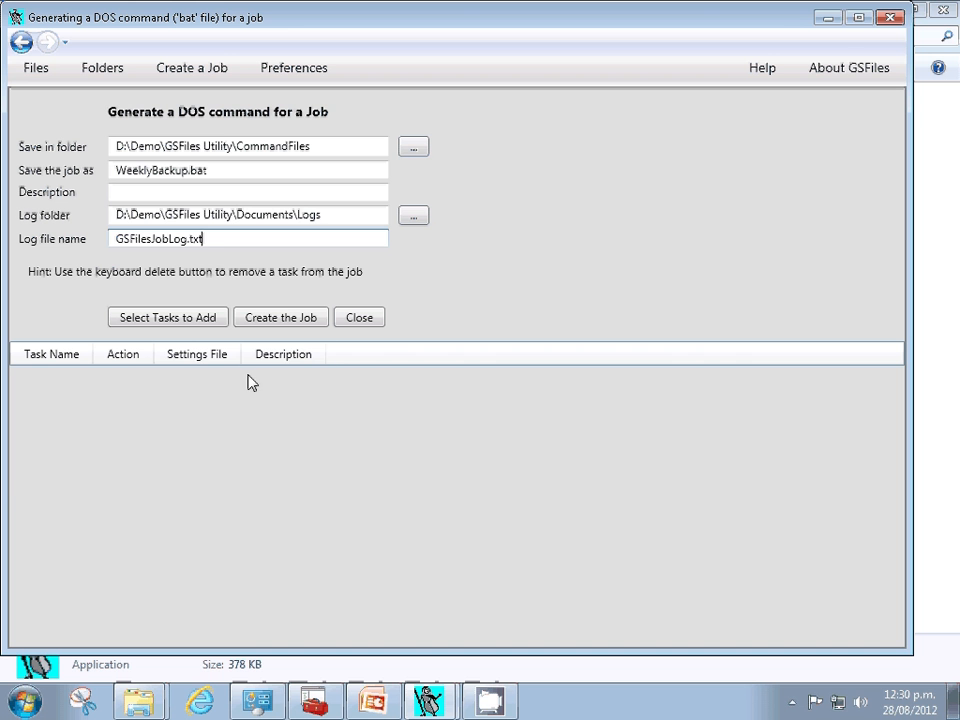
Add the settings file Current-ExcludingTemp-WeeklyBackup.xml to the job as a task with the copy action.
click(183, 330)
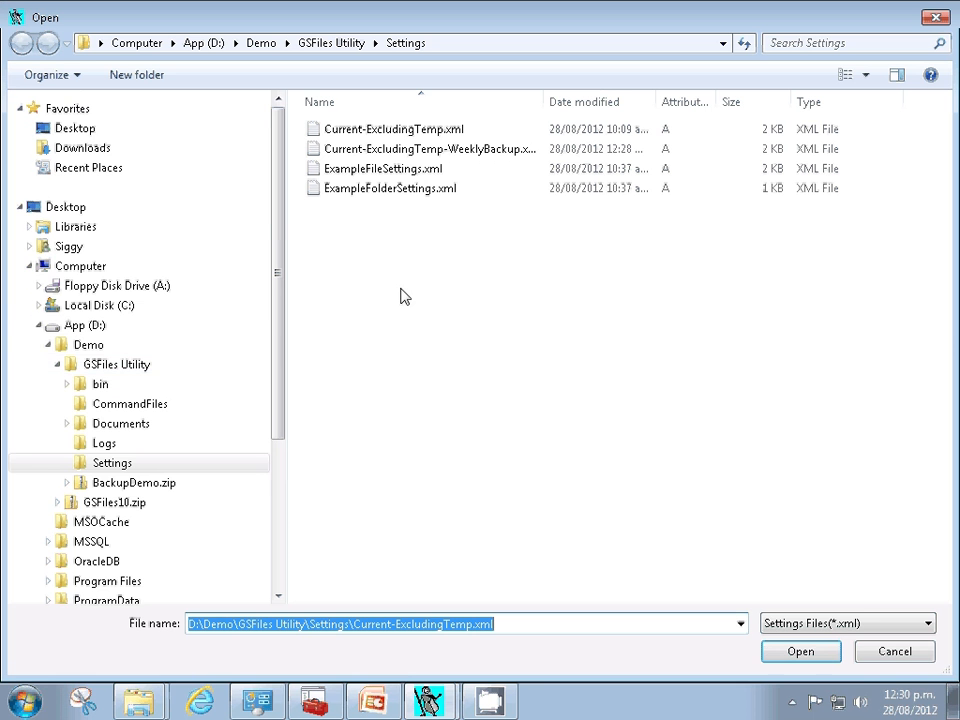
click(398, 152)
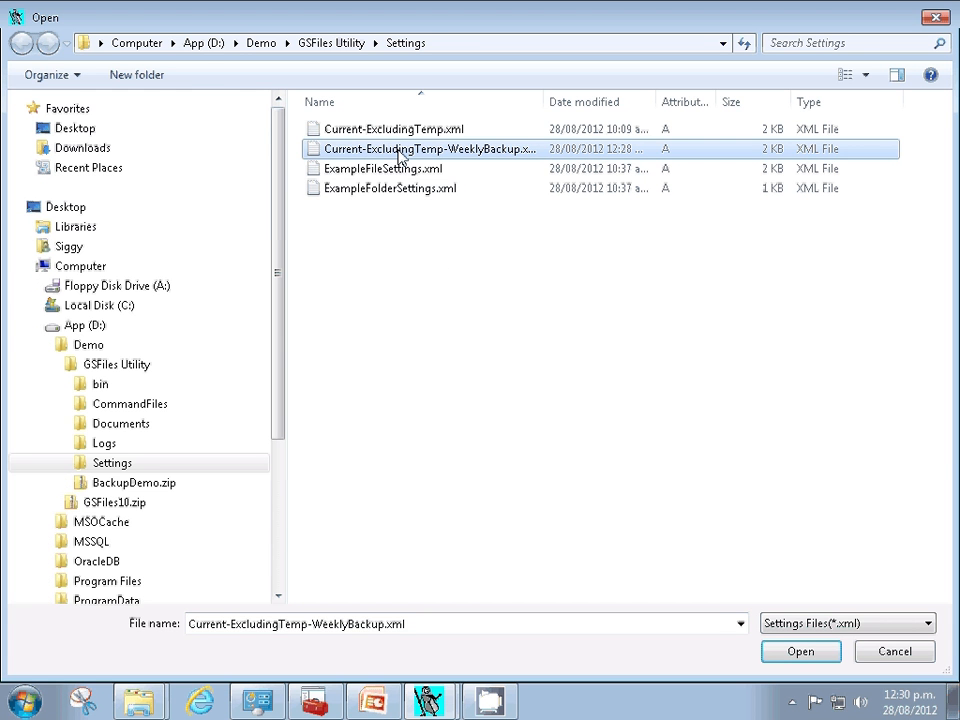
click(800, 652)
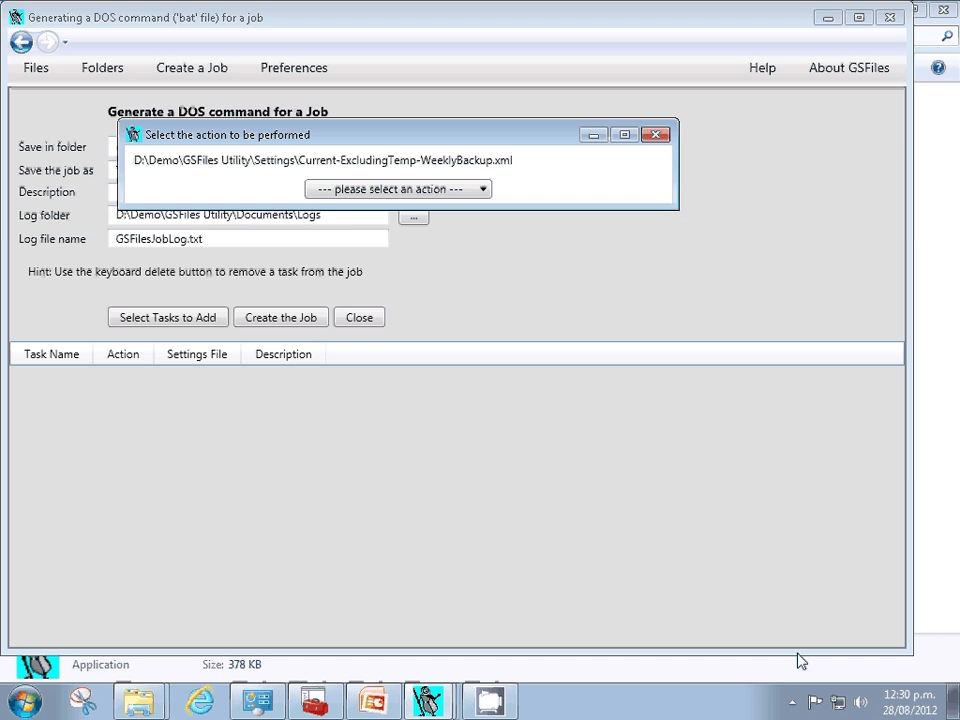
click(472, 190)
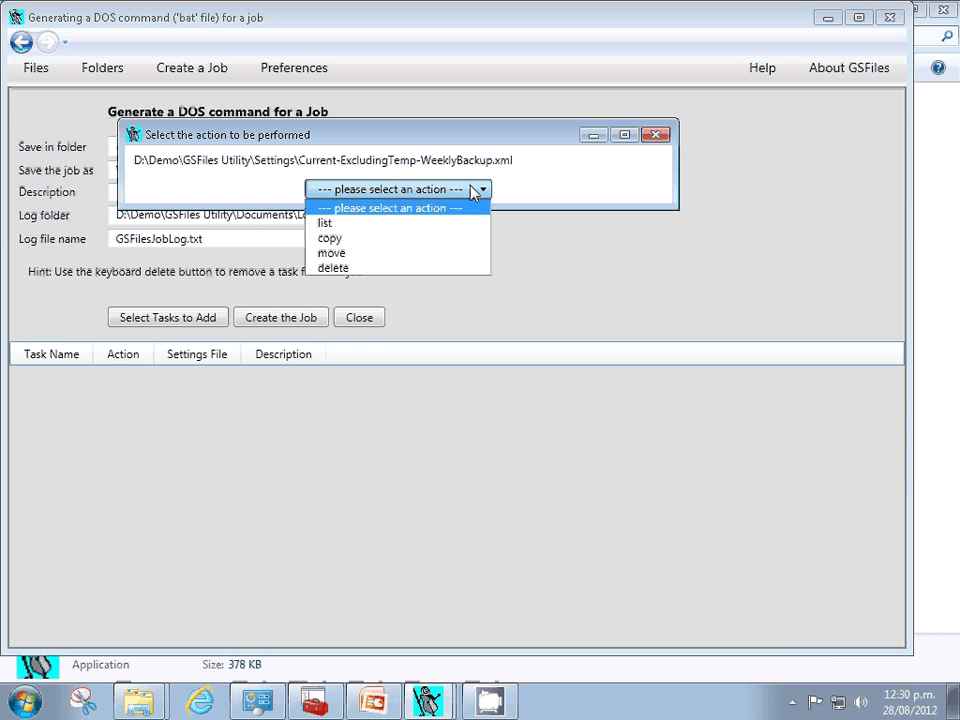
click(349, 240)
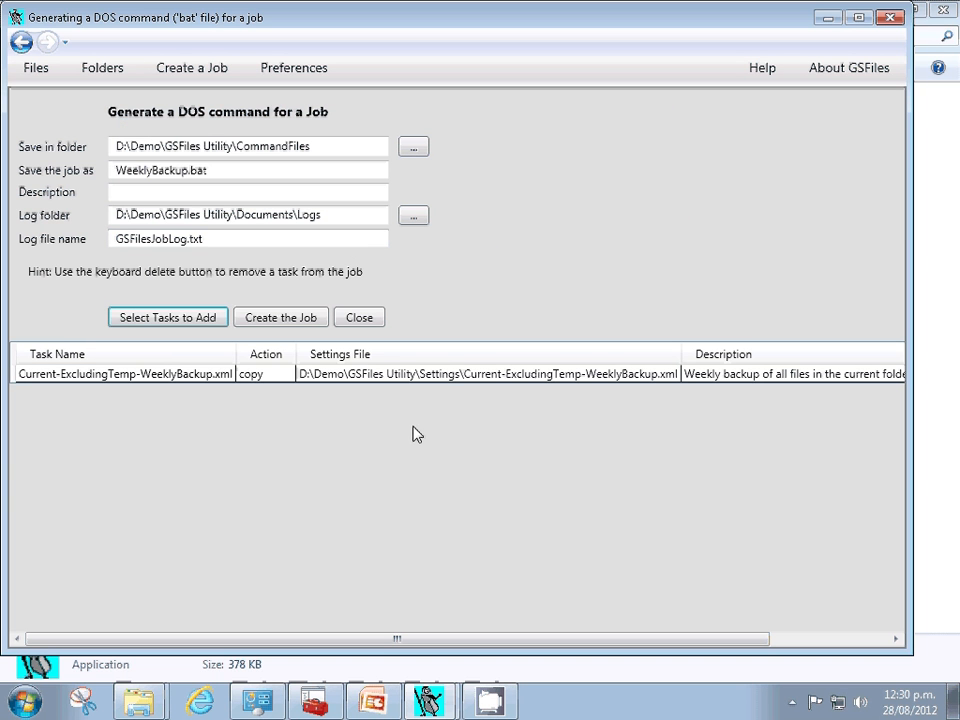
Try to create the job, declining to have the missing log folder created.
click(296, 318)
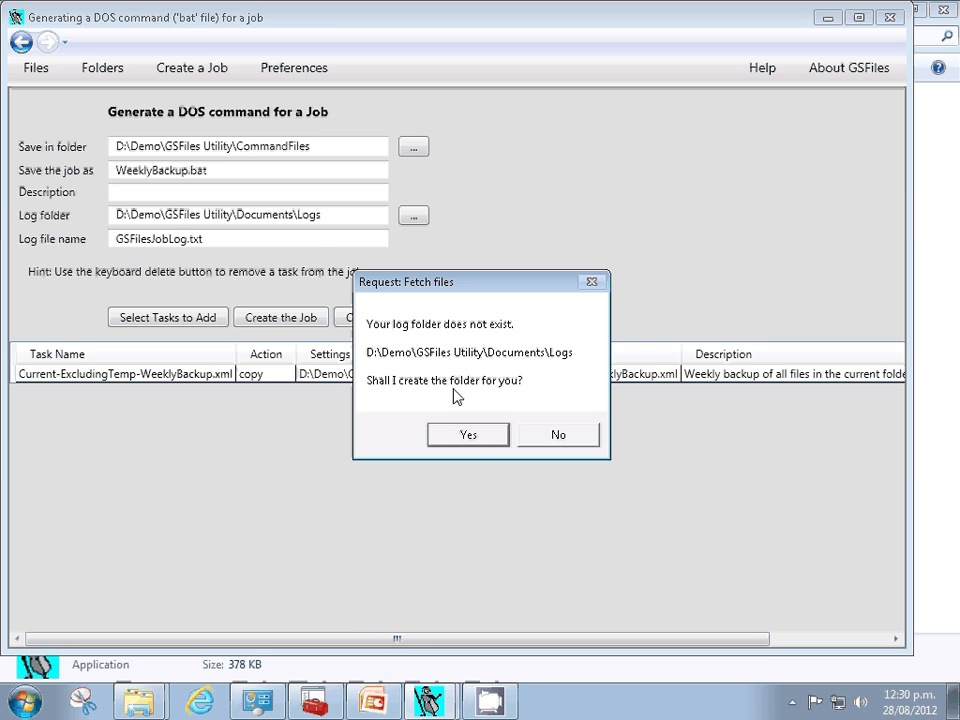
click(557, 437)
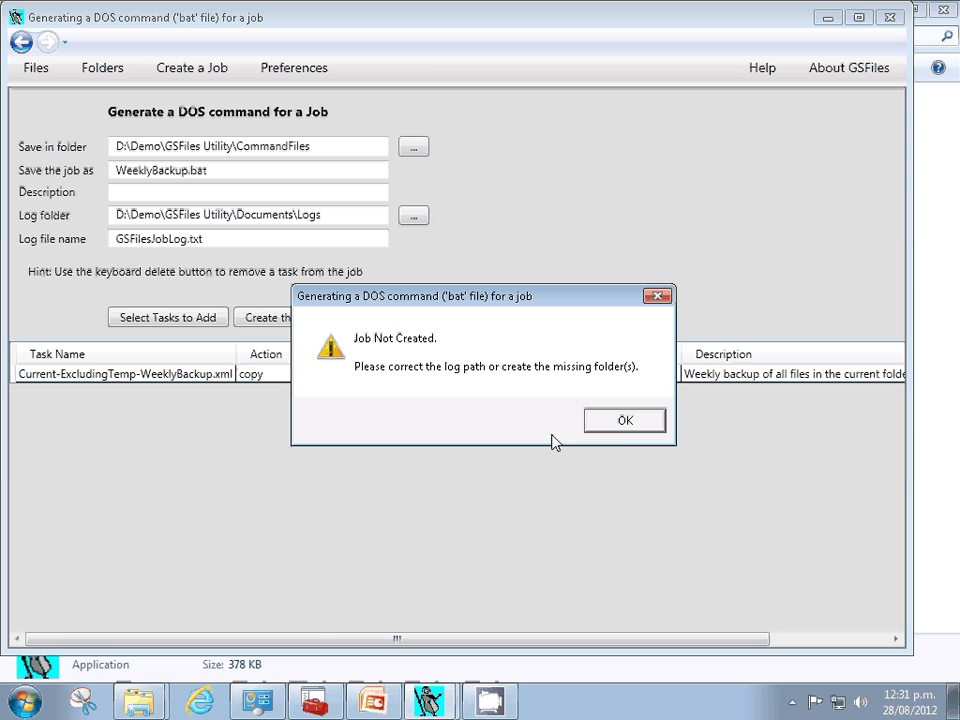
click(625, 421)
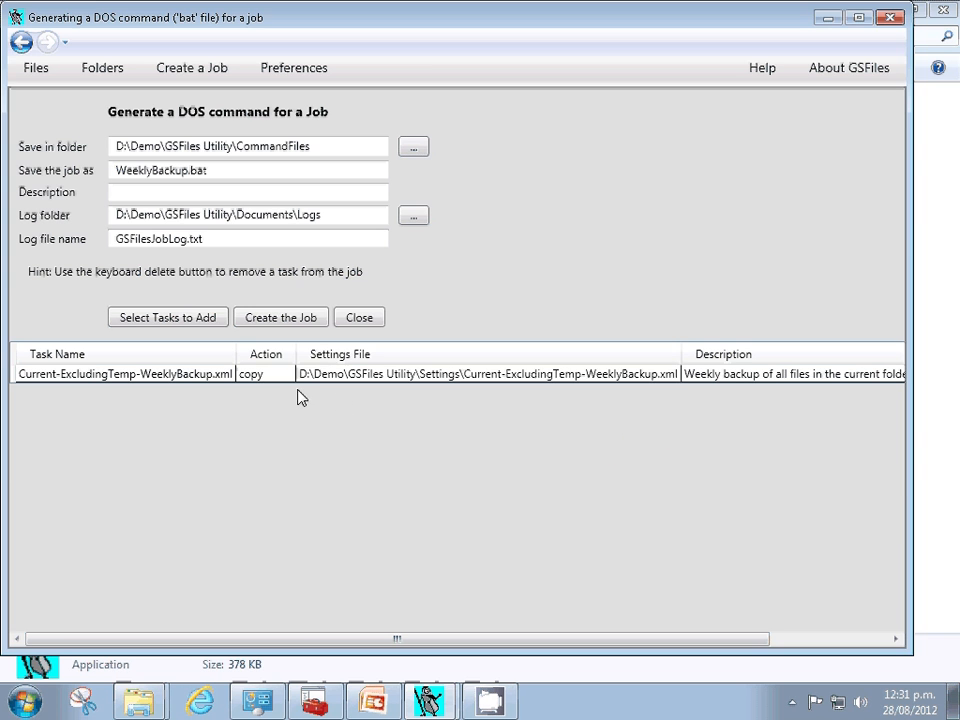
Browse to the Logs folder directly under D:\Demo\GSFiles Utility and set it as the log folder.
click(421, 220)
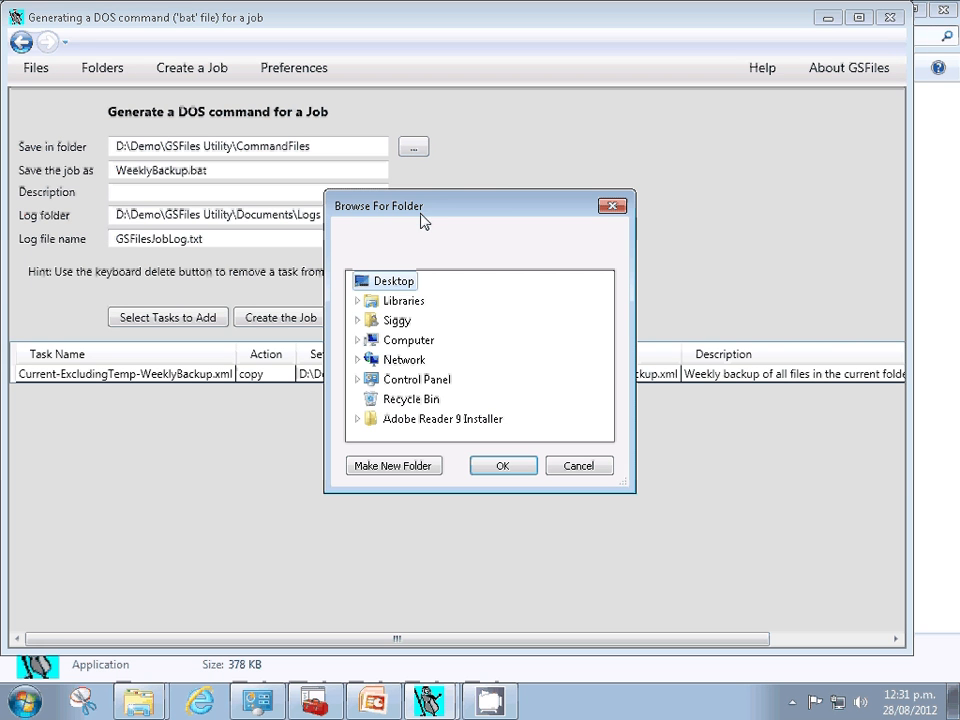
click(358, 340)
click(367, 341)
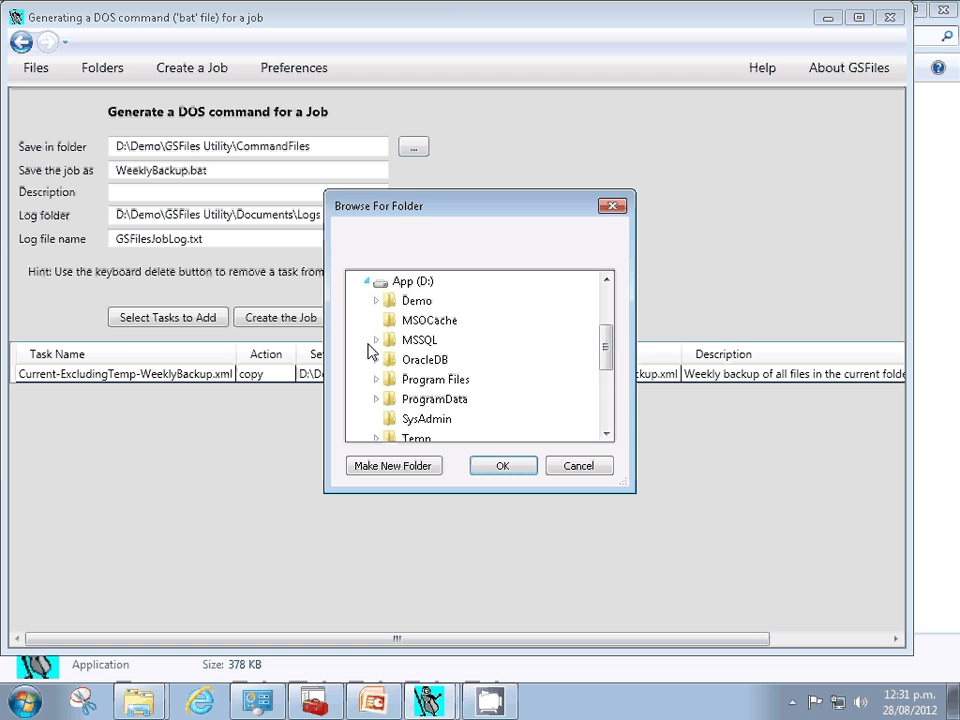
click(376, 300)
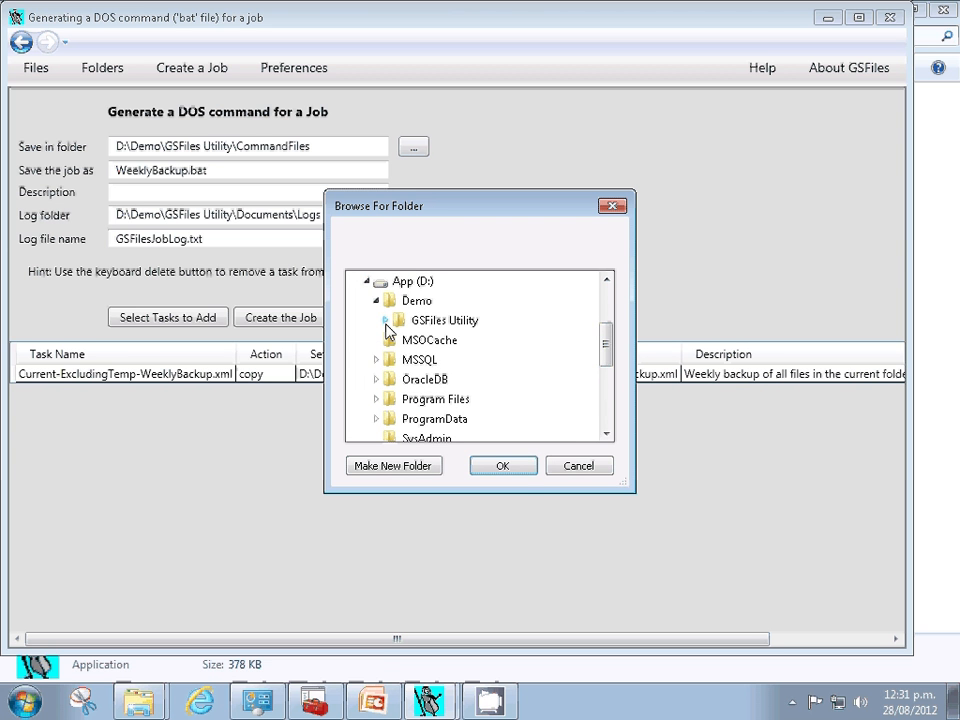
click(385, 320)
click(432, 399)
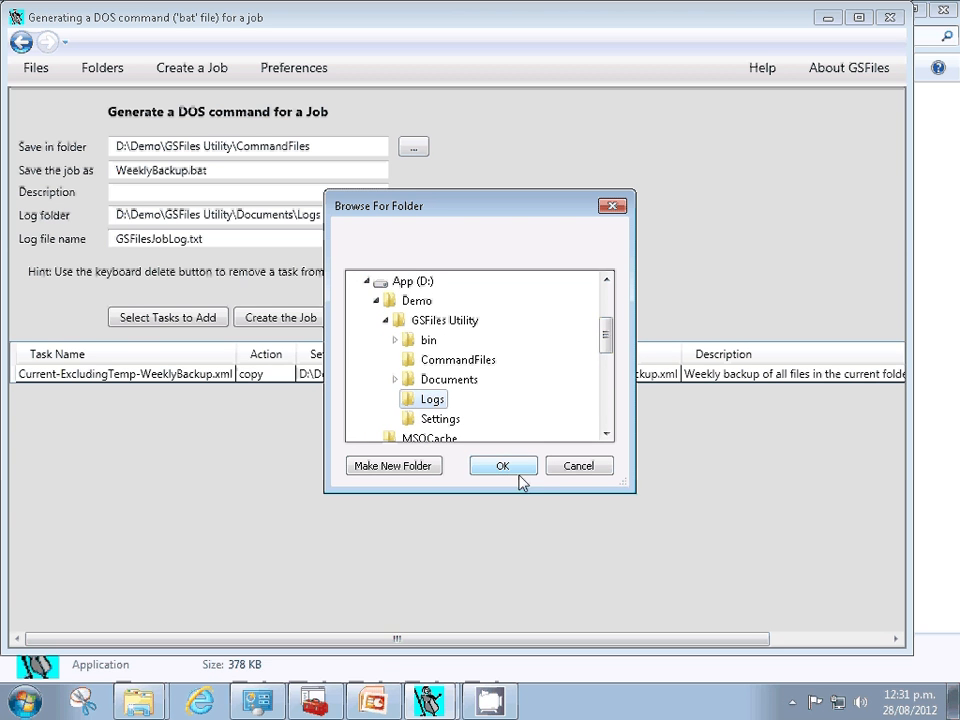
click(522, 468)
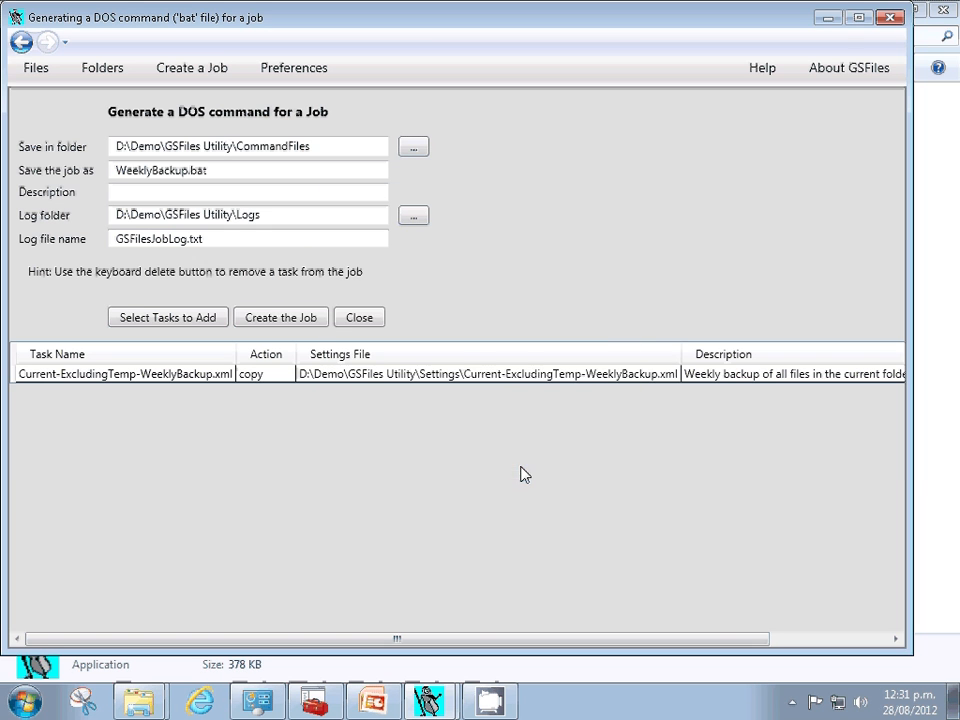
Create the job and open the generated WeeklyBackup.bat in Notepad for editing.
click(287, 320)
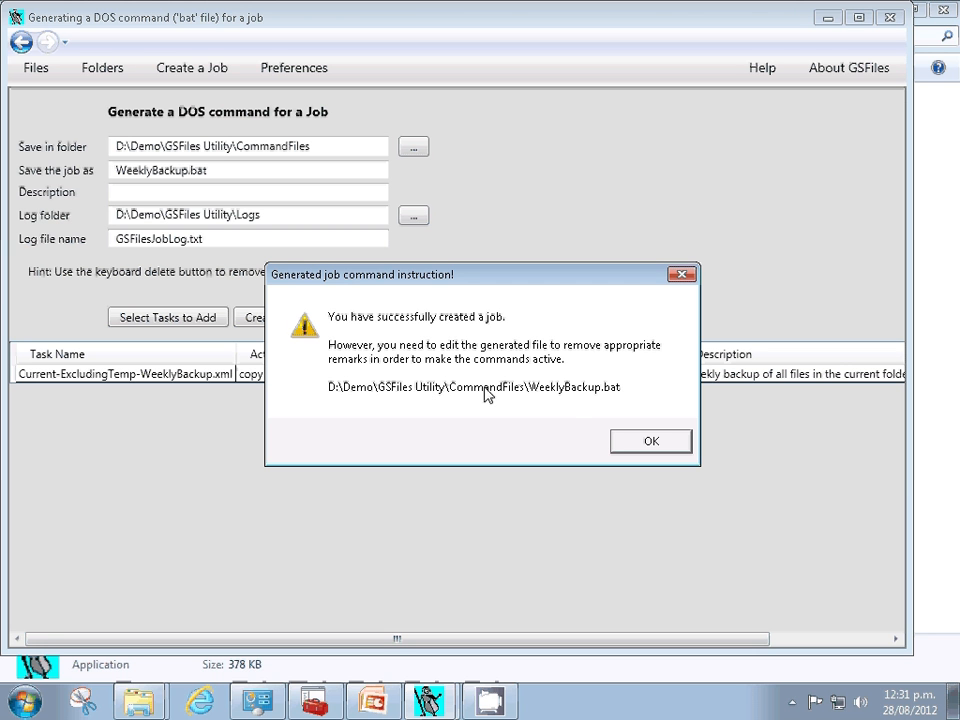
click(660, 444)
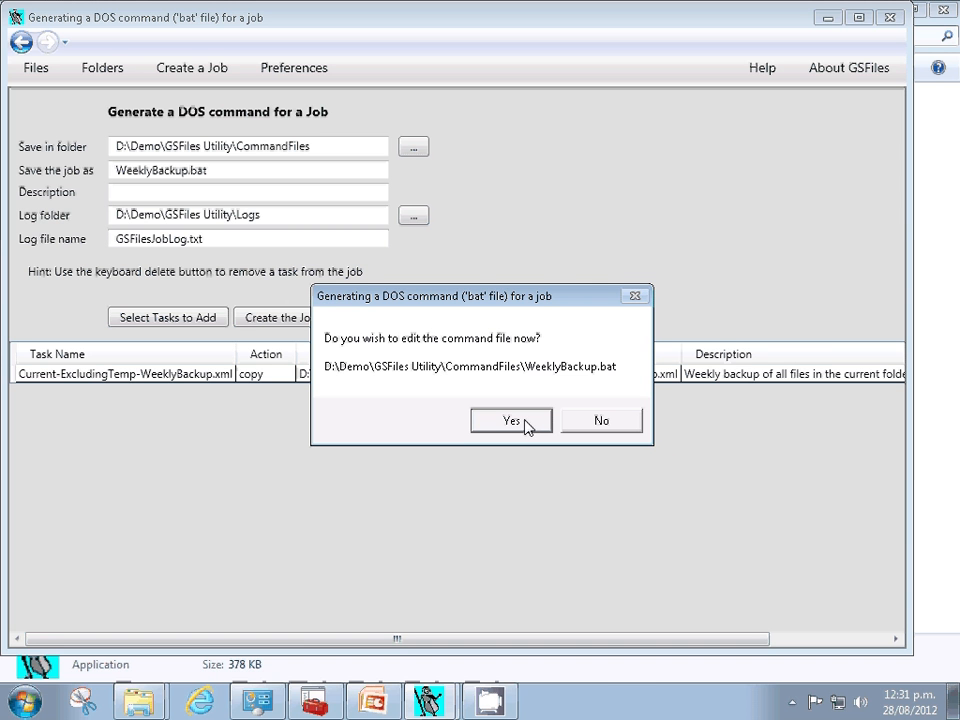
click(512, 421)
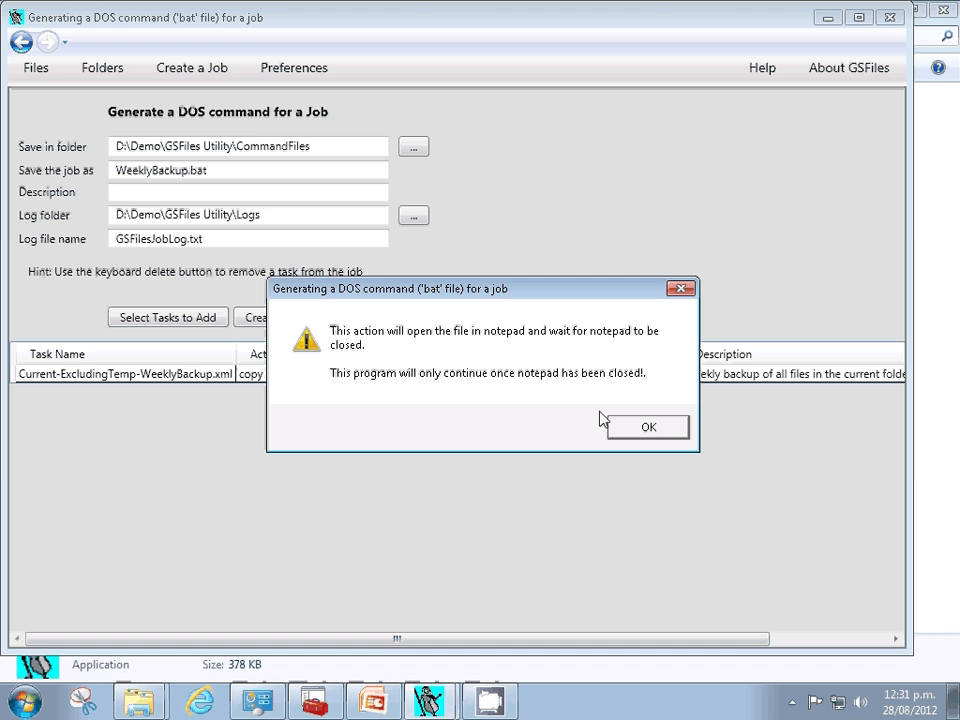
click(663, 433)
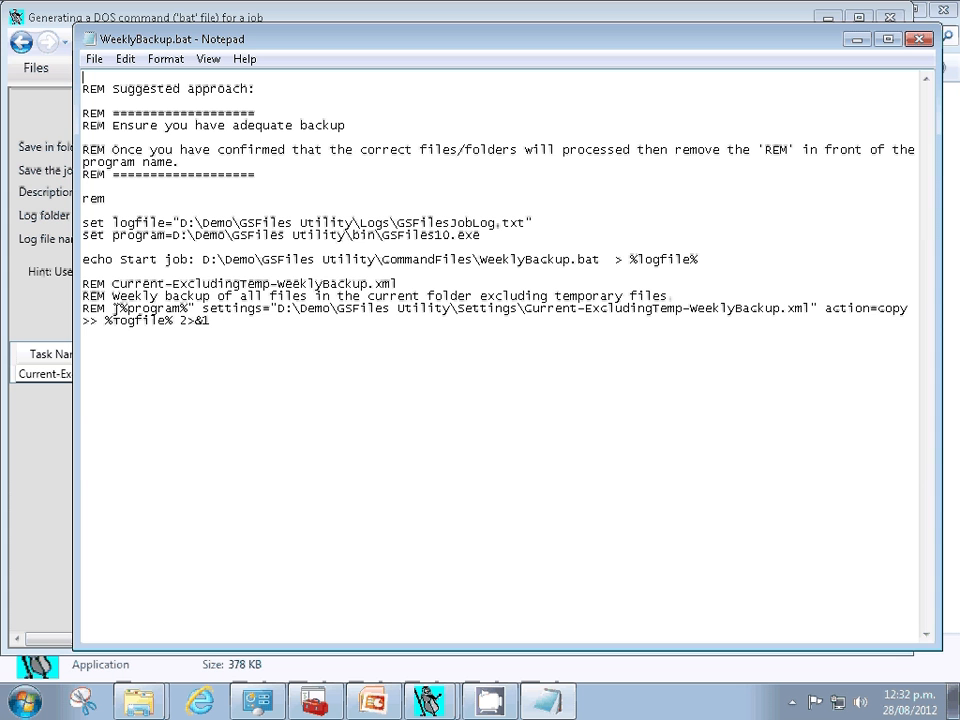
Activate the copy command in WeeklyBackup.bat by removing the REM before "%program%", check its settings file and action, and save and close the file.
drag(112, 308, 72, 308)
key(Delete)
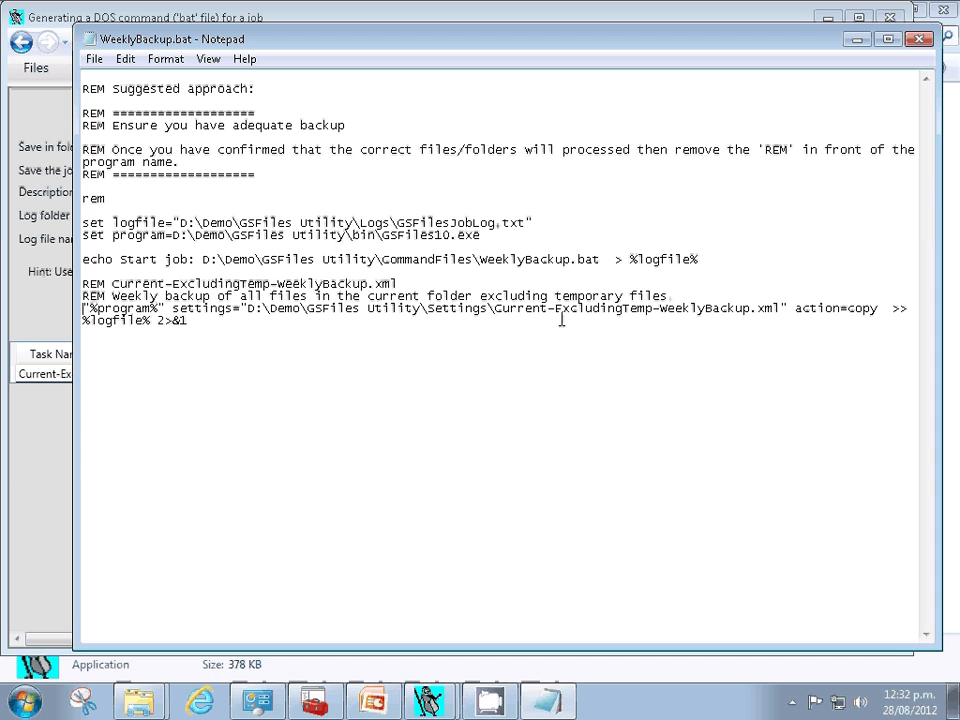
drag(495, 310, 759, 316)
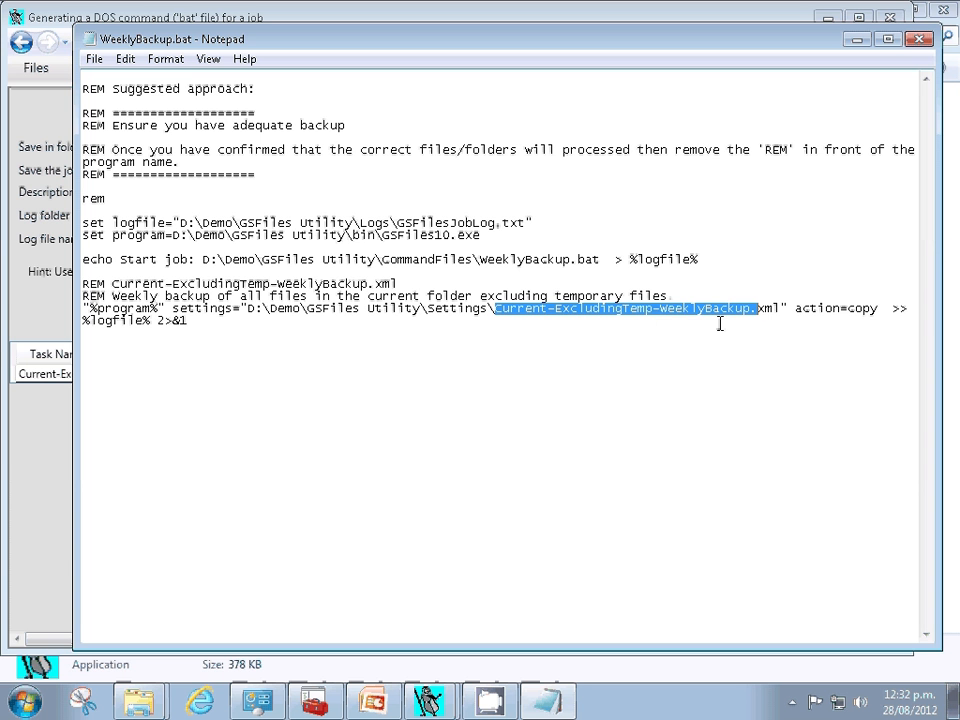
drag(848, 313, 875, 310)
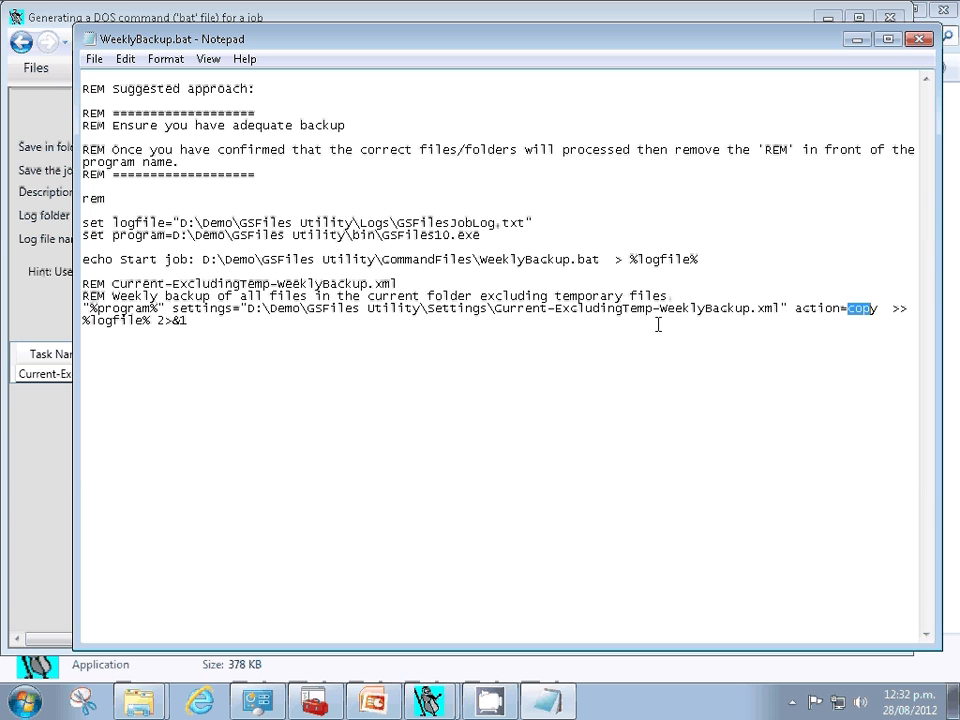
click(658, 326)
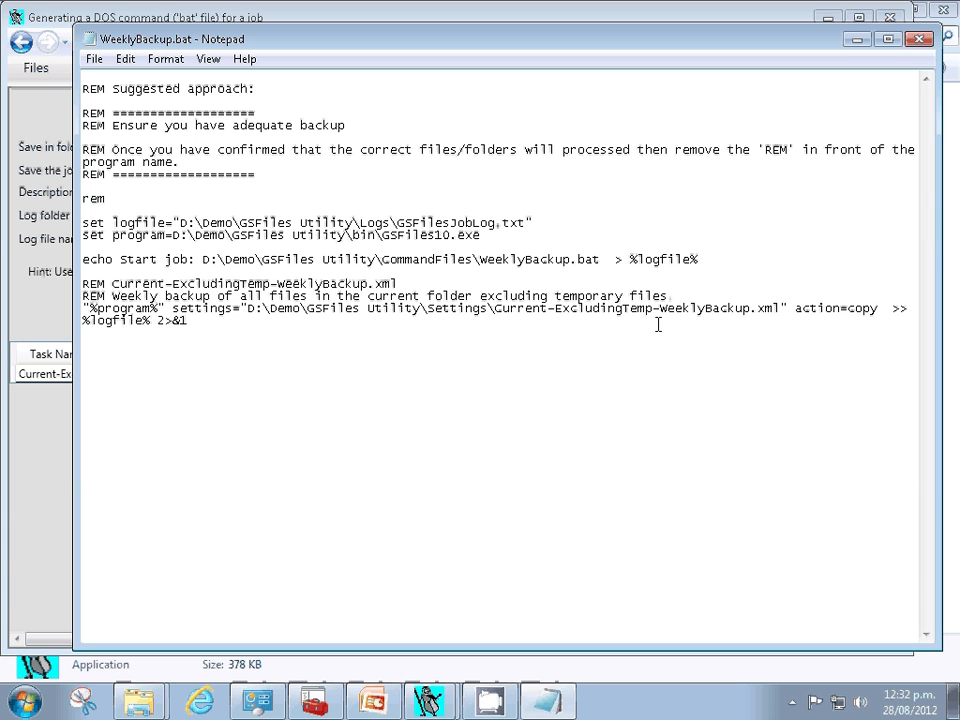
click(95, 62)
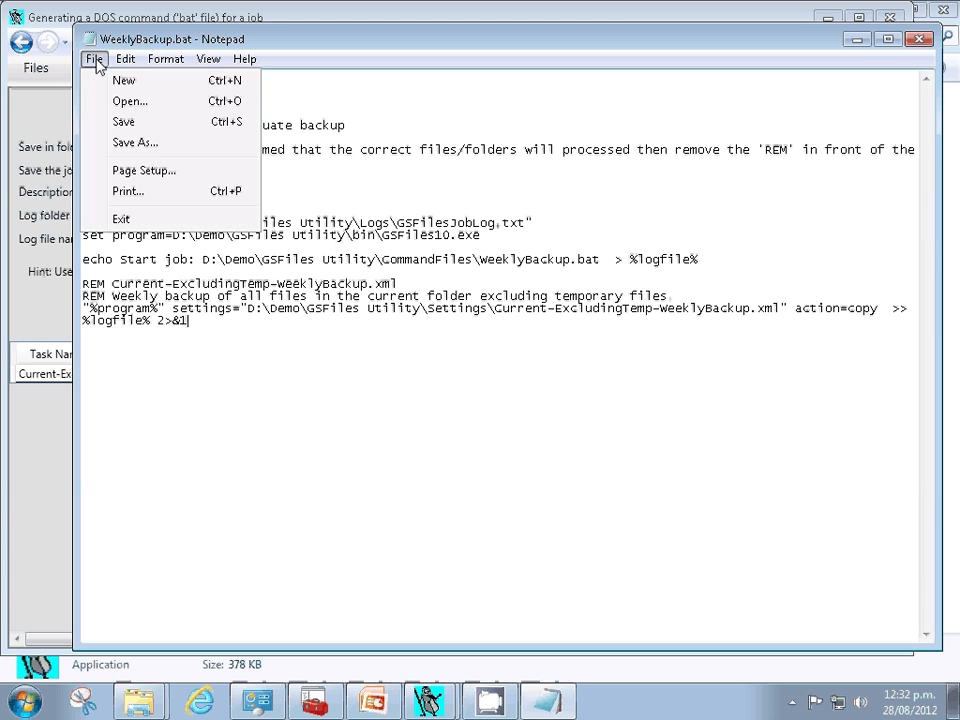
click(118, 122)
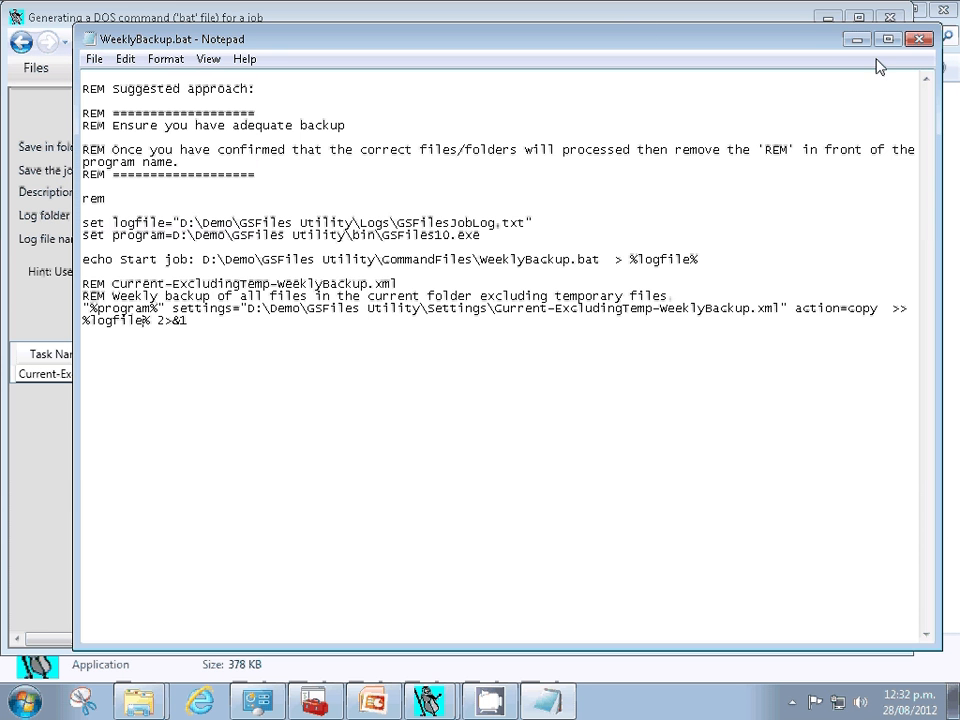
click(917, 39)
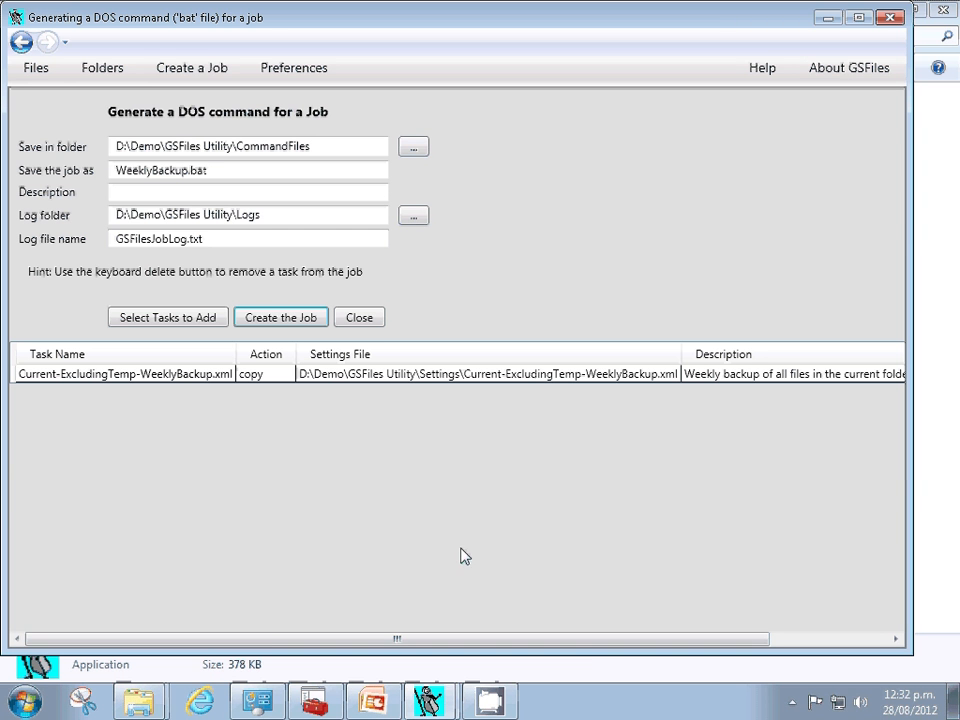
Switch to Task Scheduler and start a basic task named "Weekly Backup of Current Files" in the Gandalf folder.
mouse_move(430, 700)
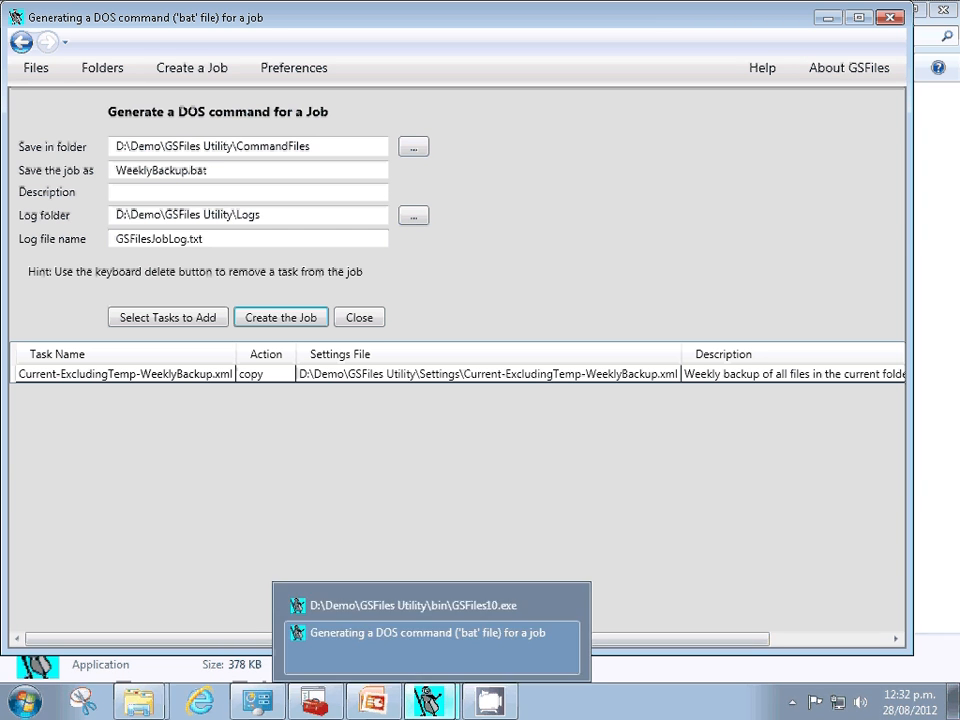
mouse_move(372, 710)
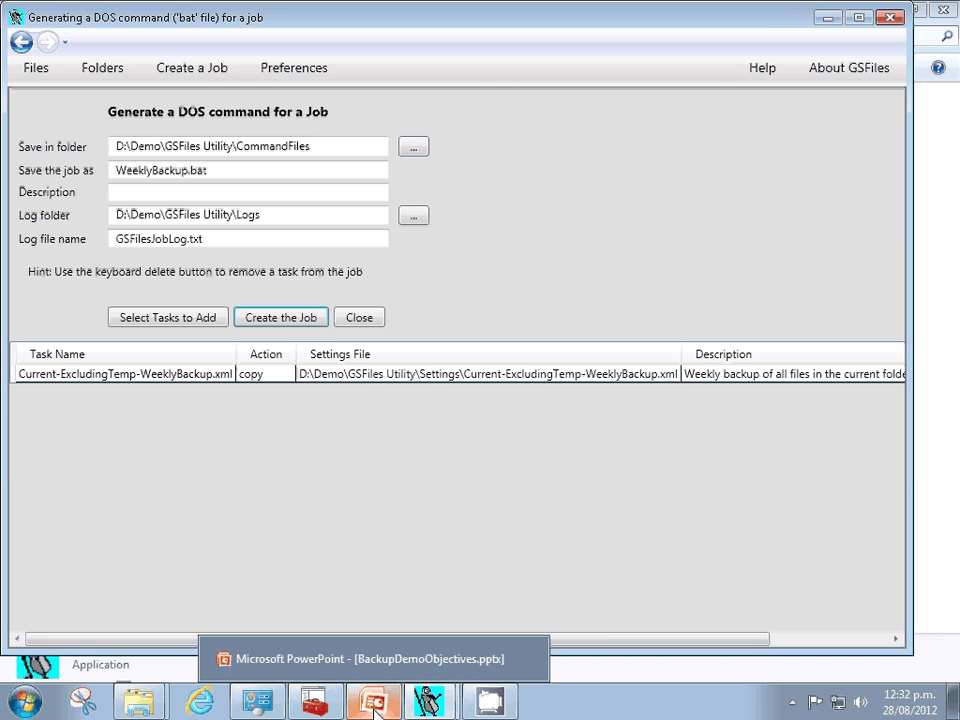
mouse_move(343, 710)
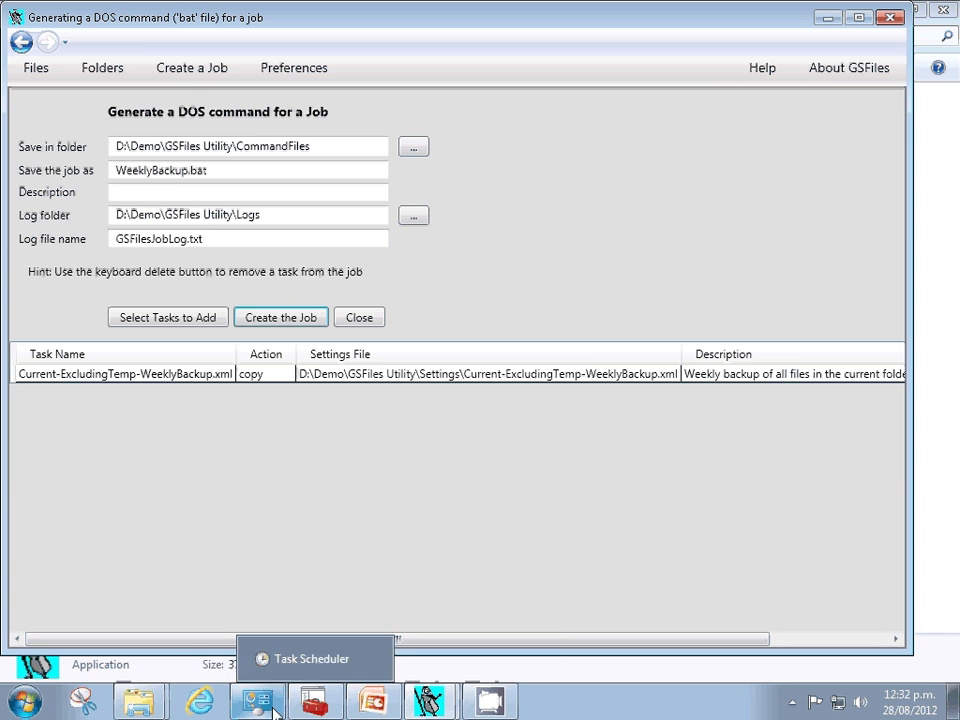
mouse_move(262, 708)
click(315, 706)
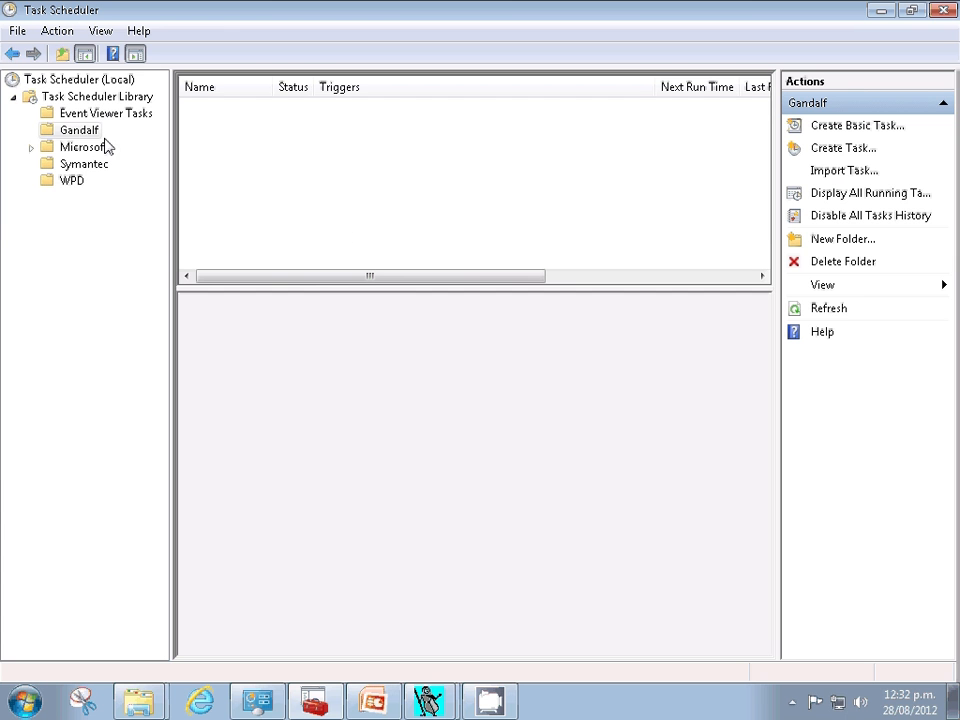
right_click(310, 182)
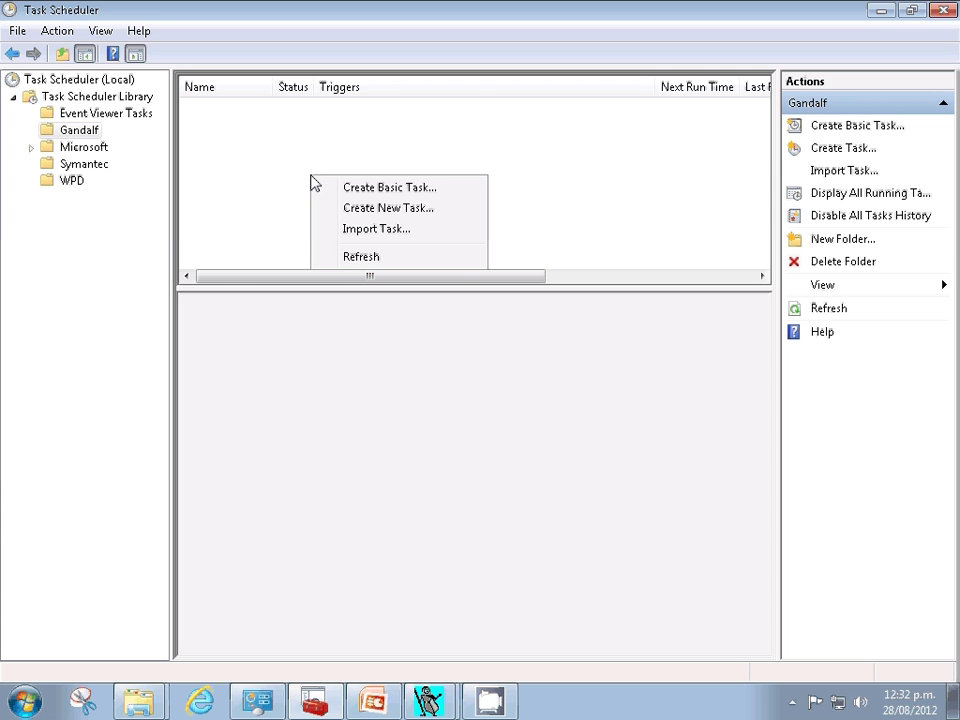
click(380, 190)
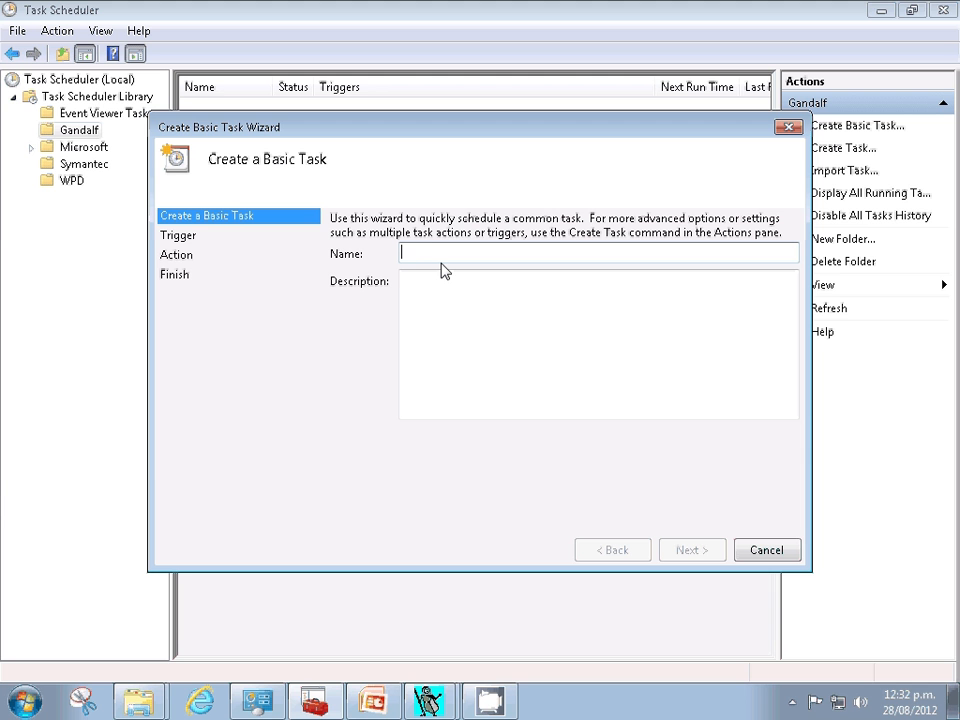
text(Week)
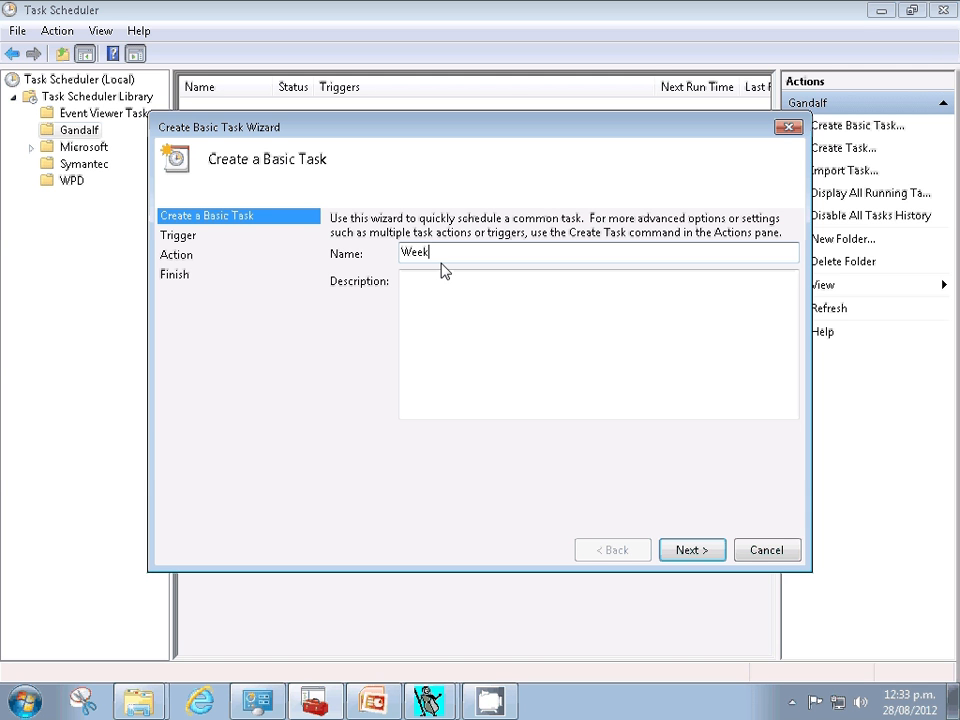
text(ly Backup of Current Files)
click(697, 556)
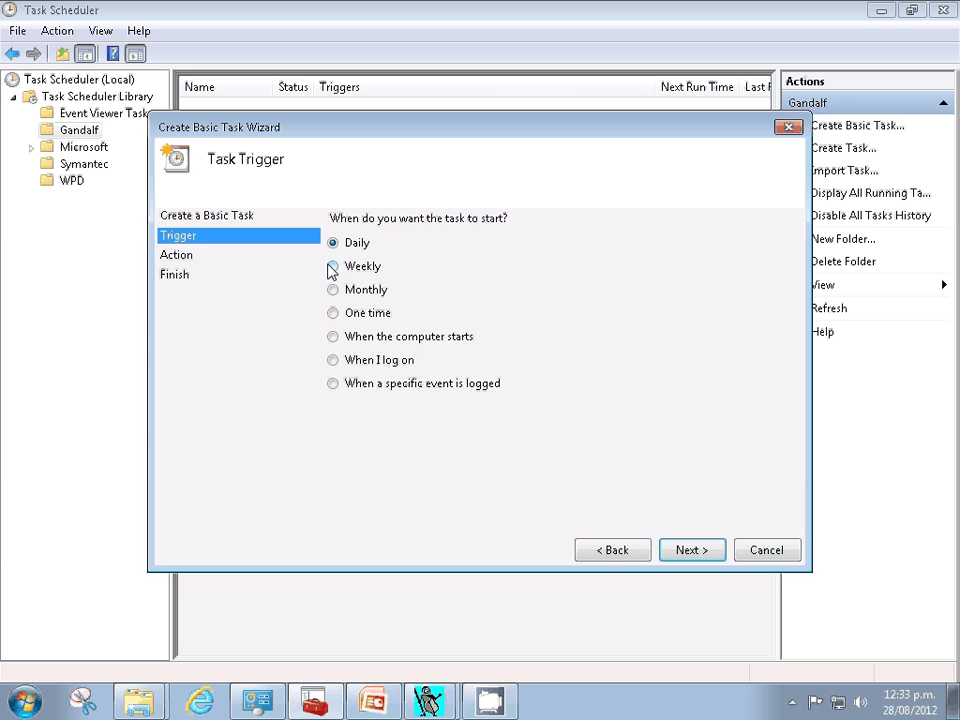
Give the task a weekly trigger that recurs every week on Friday.
click(333, 267)
click(690, 555)
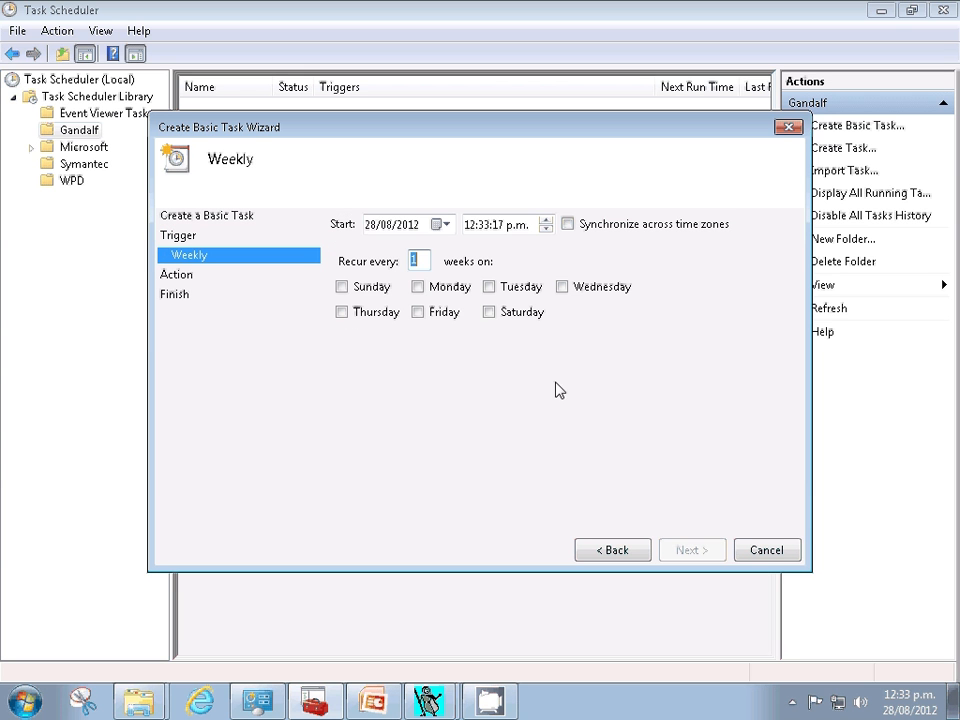
click(430, 314)
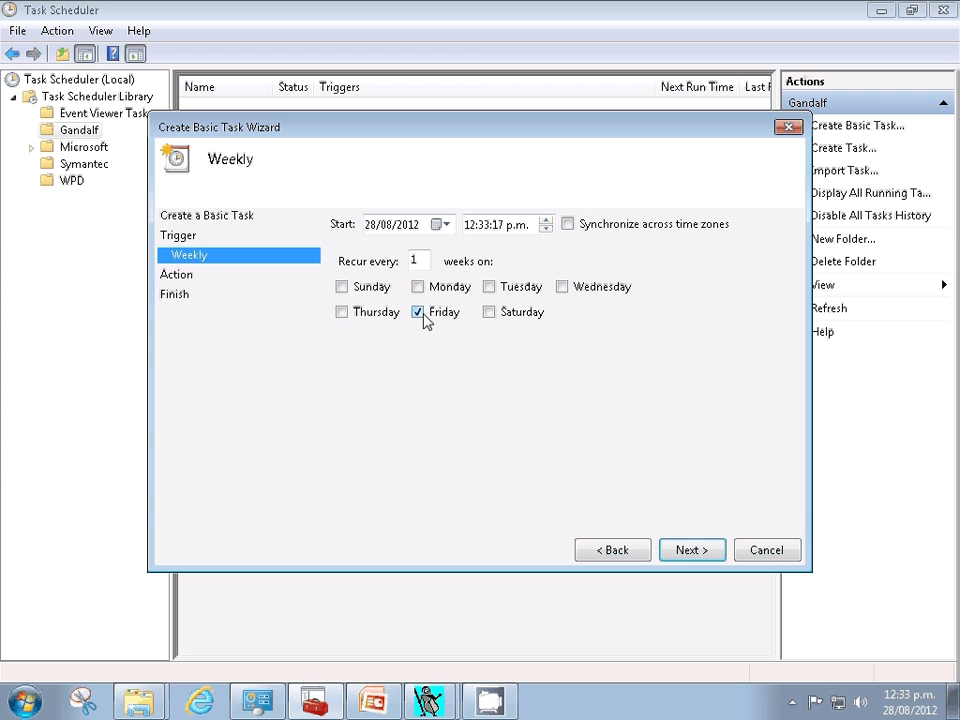
click(693, 556)
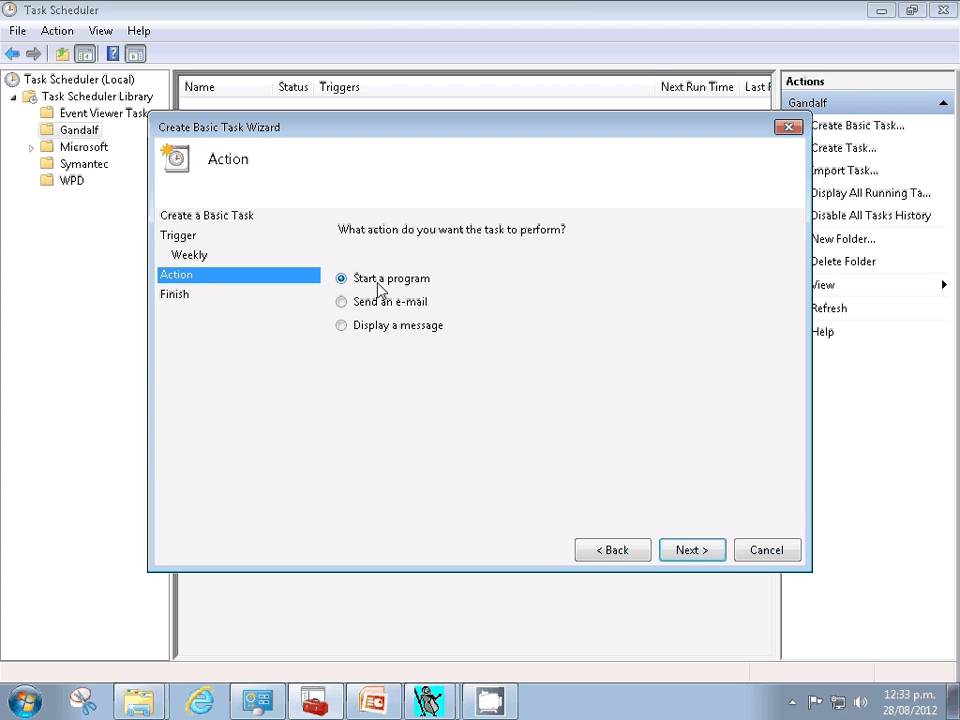
Have the task start the program WeeklyBackup.bat from D:\Demo\GSFiles Utility\CommandFiles and finish creating it.
click(707, 563)
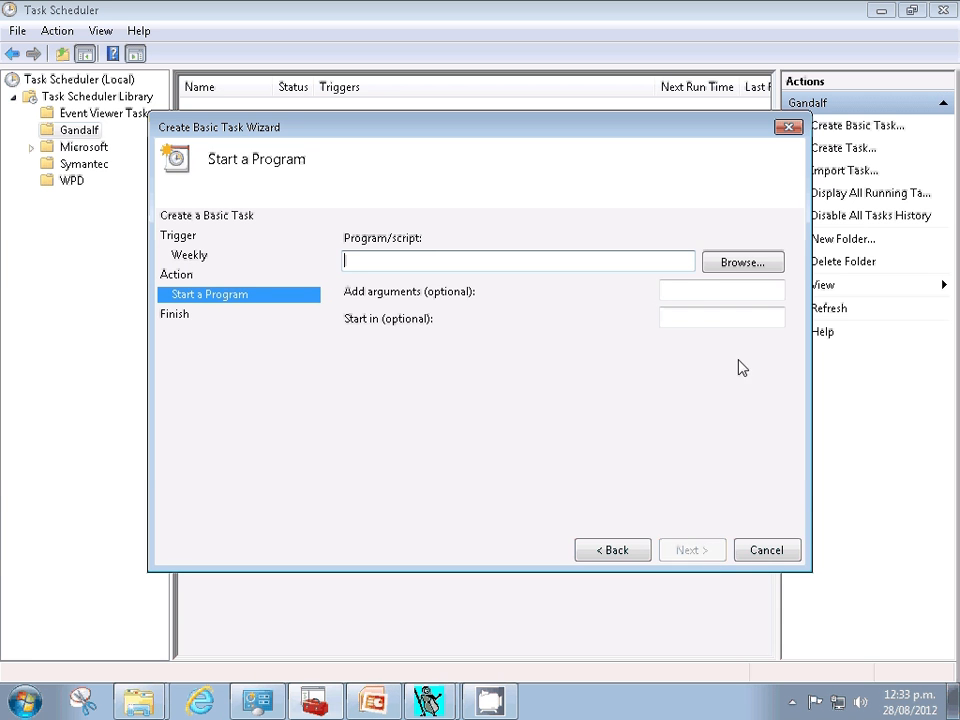
click(756, 268)
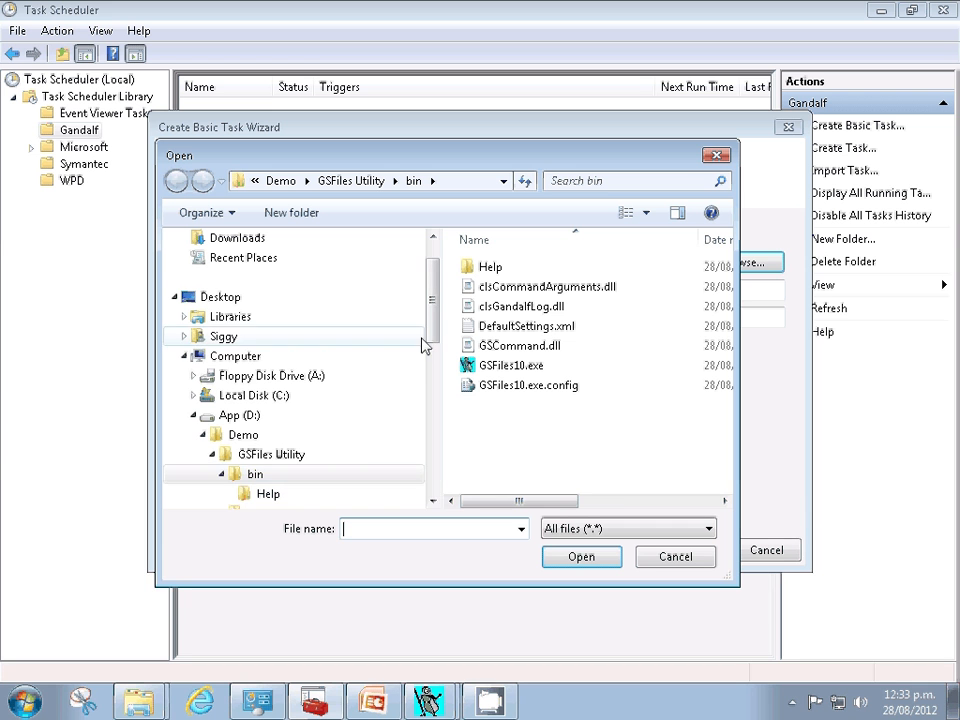
drag(435, 326, 422, 374)
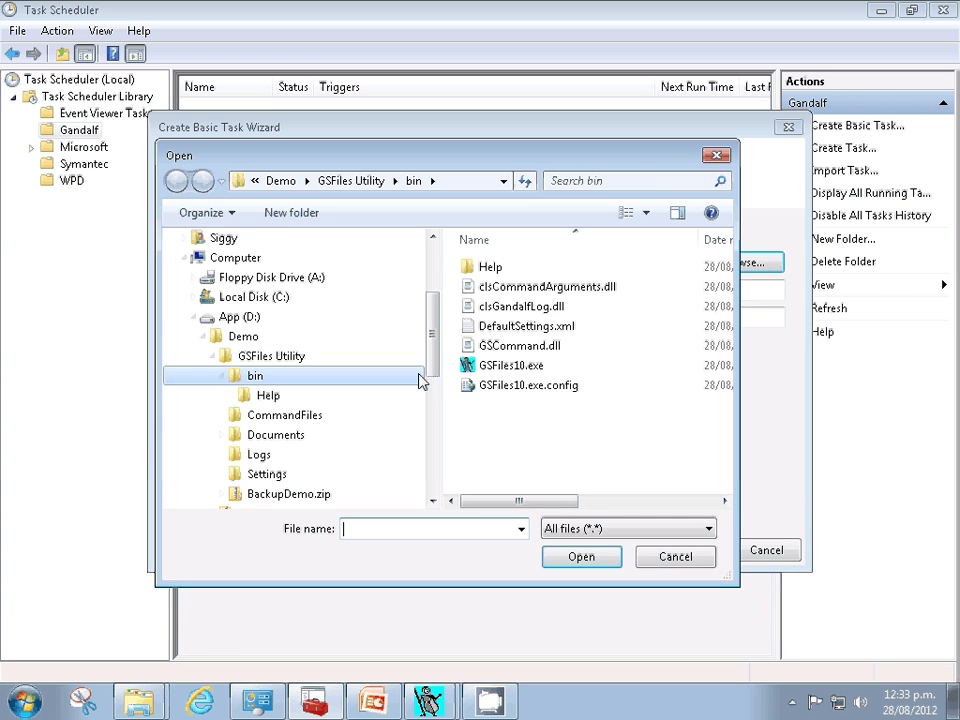
click(289, 416)
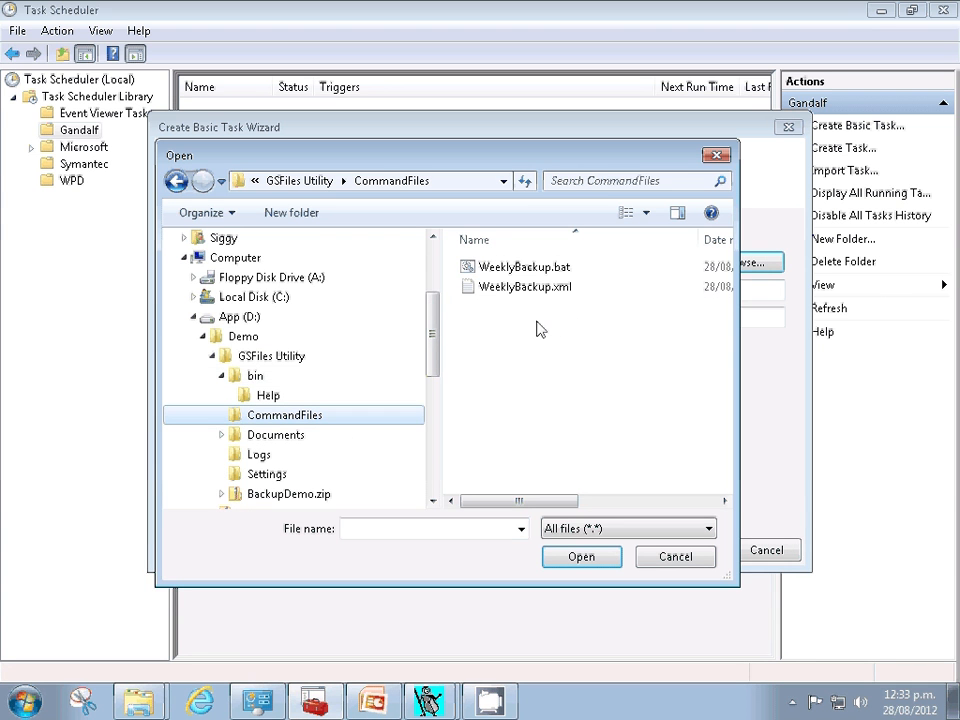
click(500, 267)
click(585, 560)
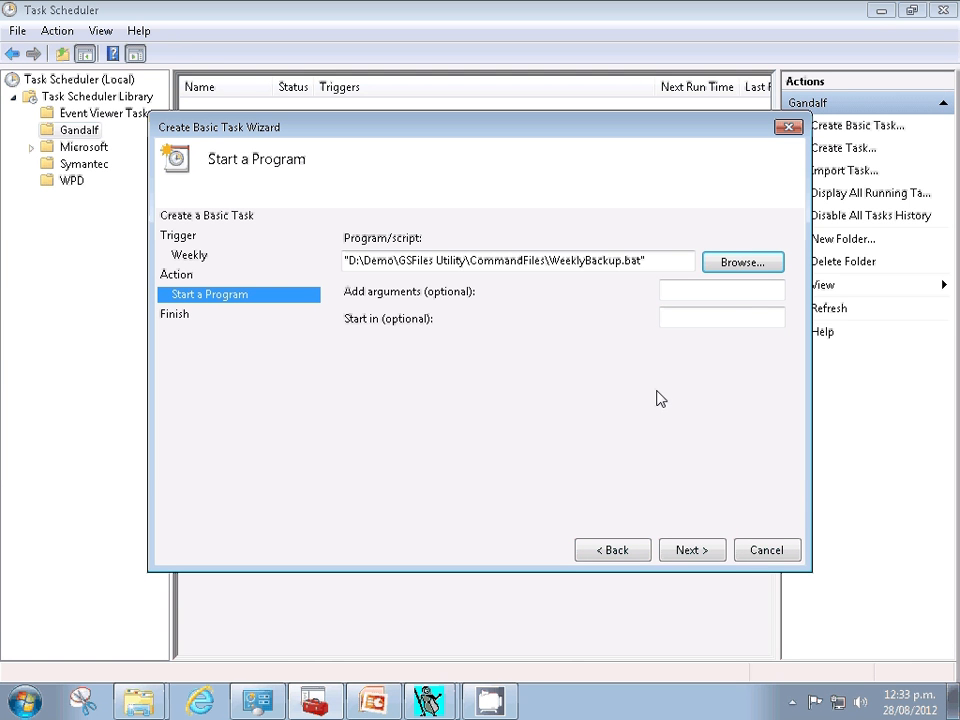
click(692, 551)
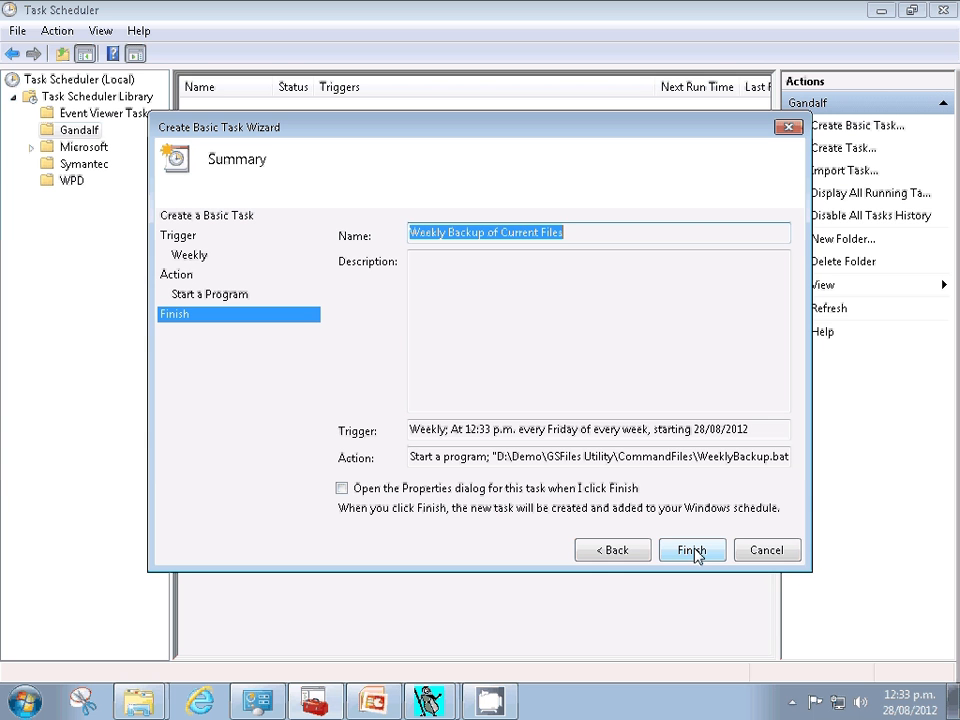
click(693, 551)
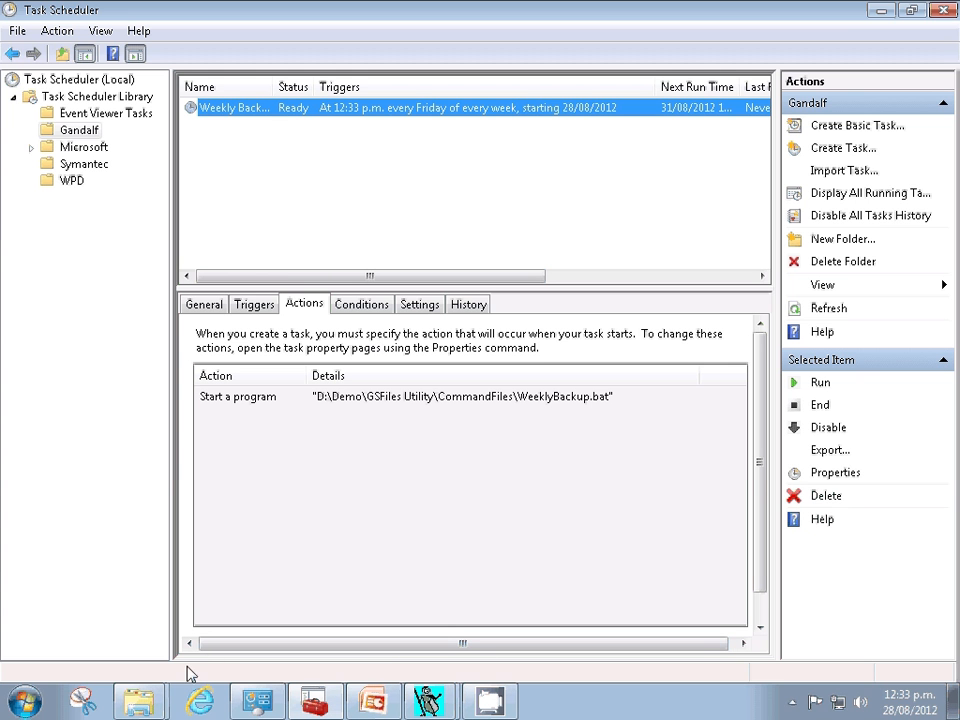
Switch to Windows Explorer and run WeeklyBackup.bat from the CommandFiles folder.
click(139, 700)
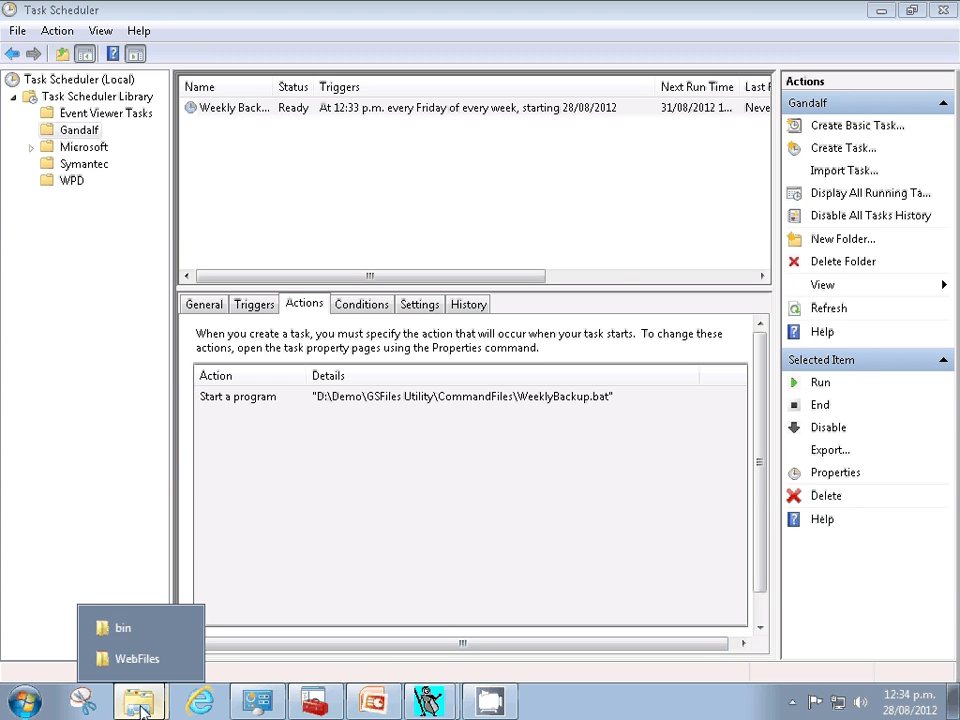
click(126, 640)
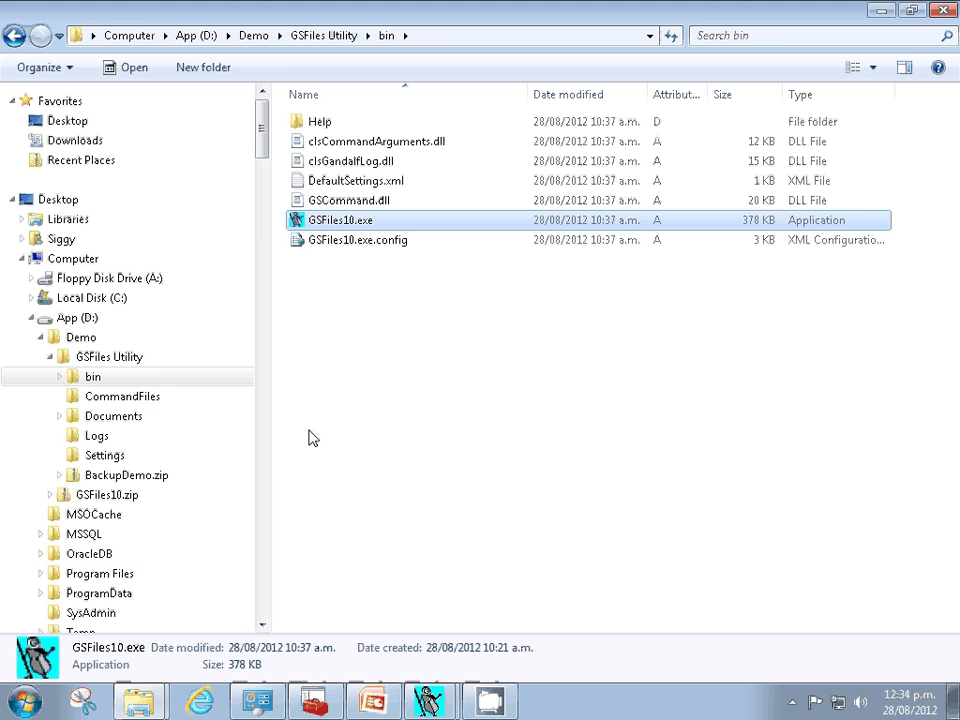
click(145, 398)
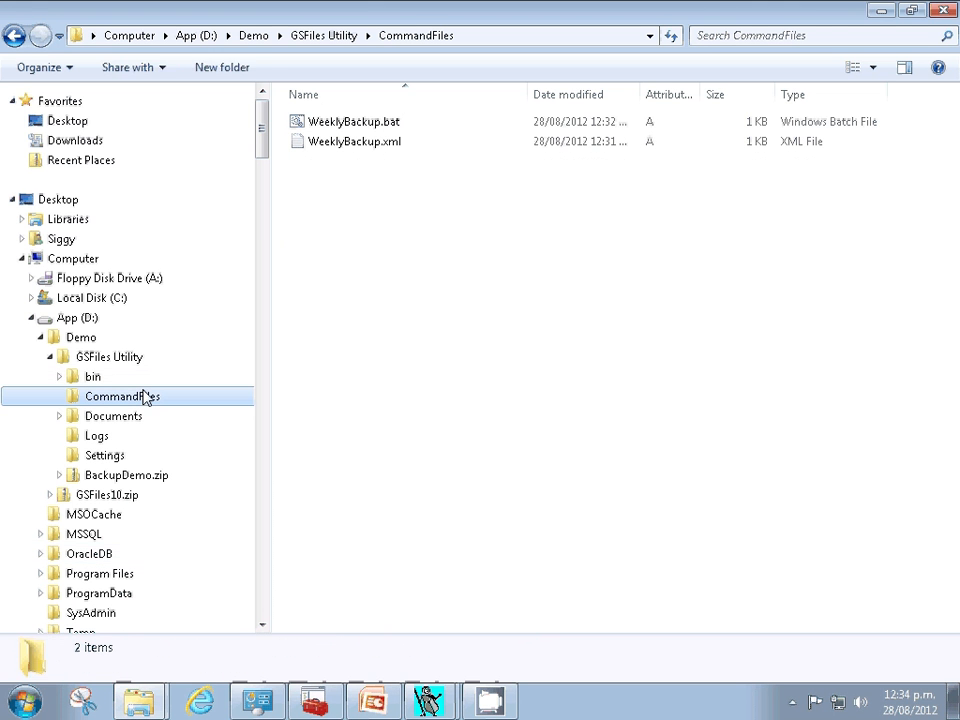
right_click(344, 122)
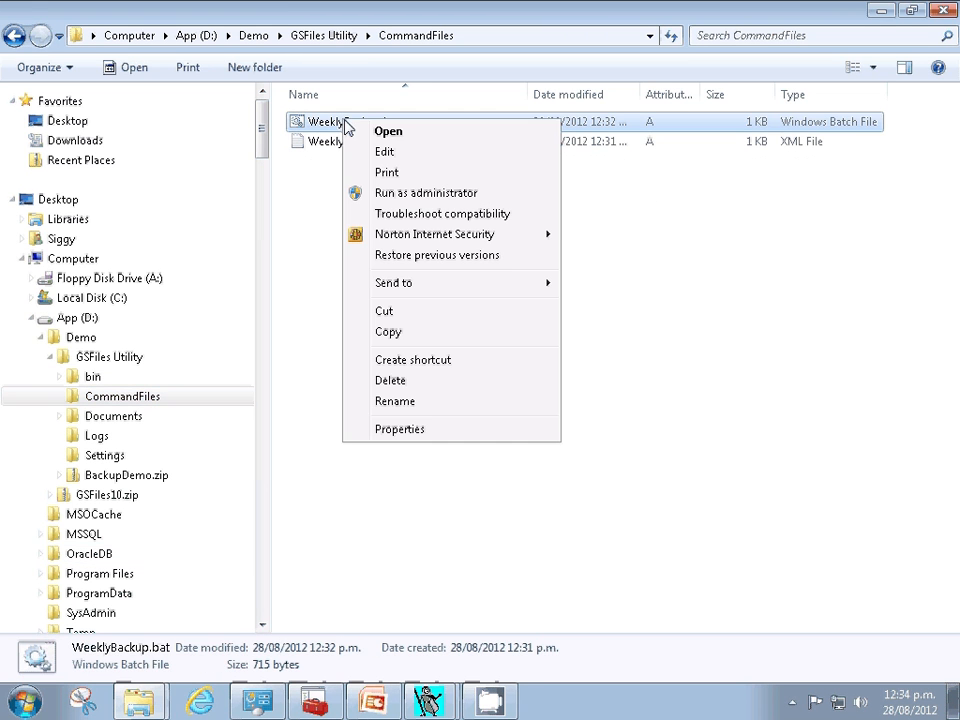
click(409, 134)
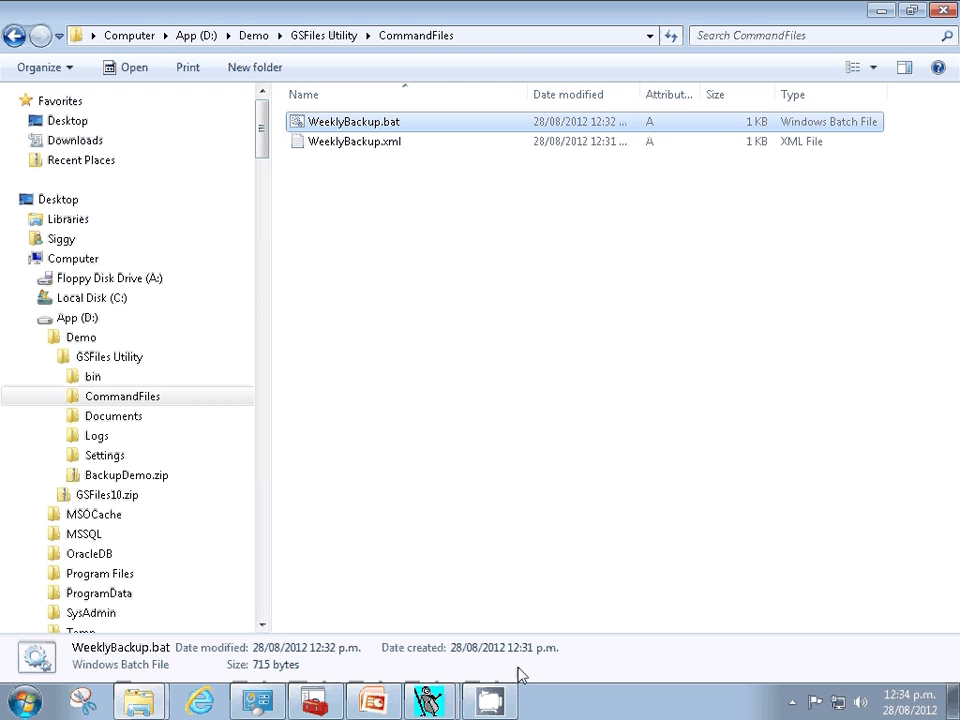
Switch back to GSFiles, return to the file management page and fetch the files that still need copying.
mouse_move(431, 703)
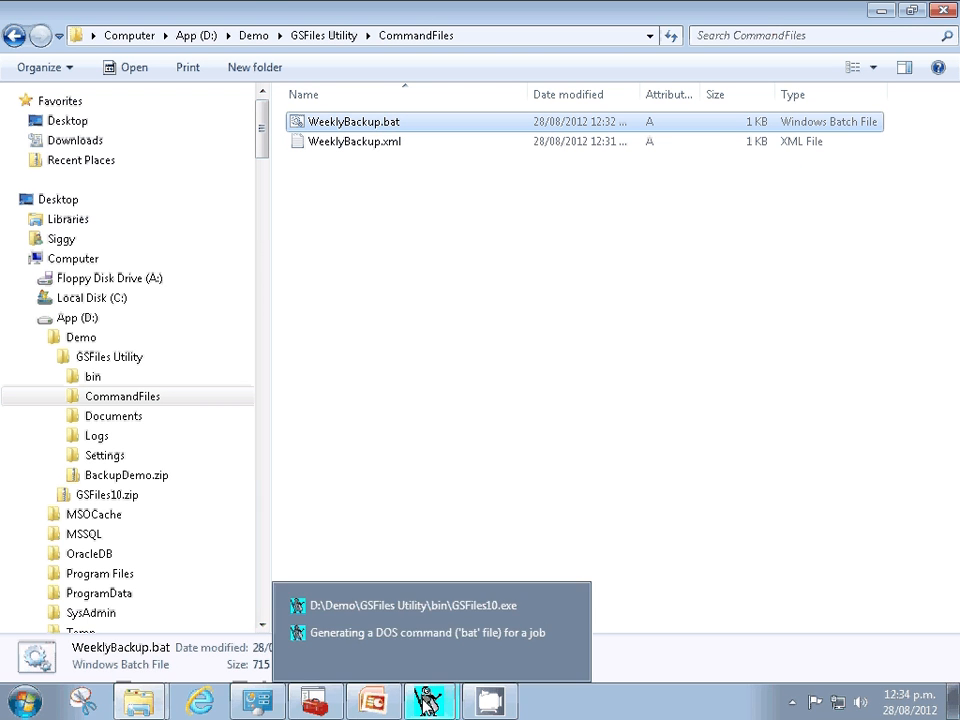
click(390, 639)
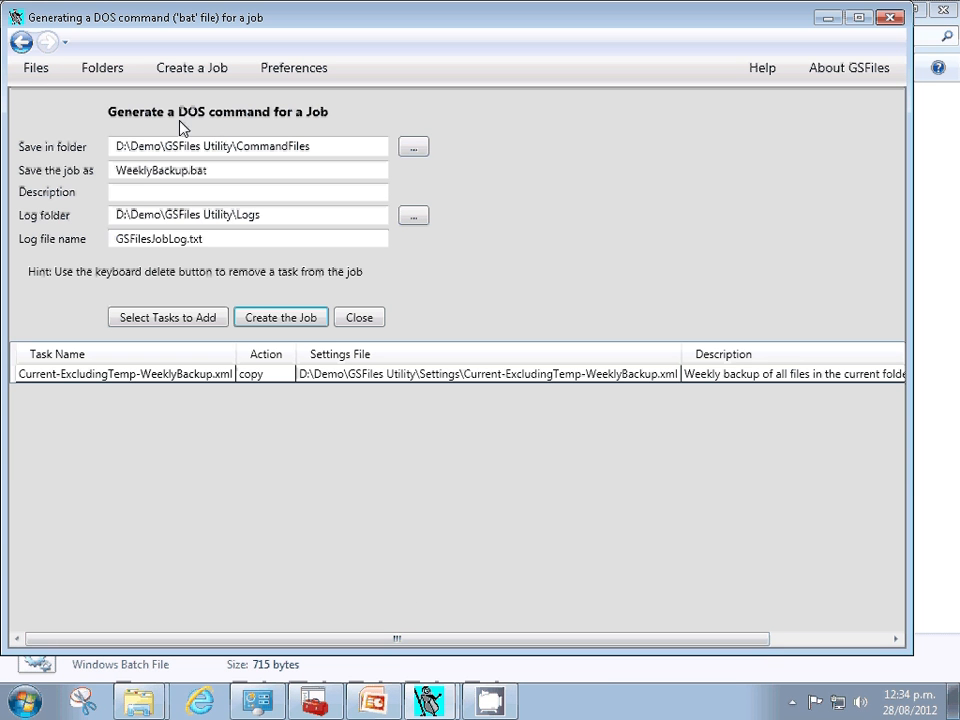
click(20, 43)
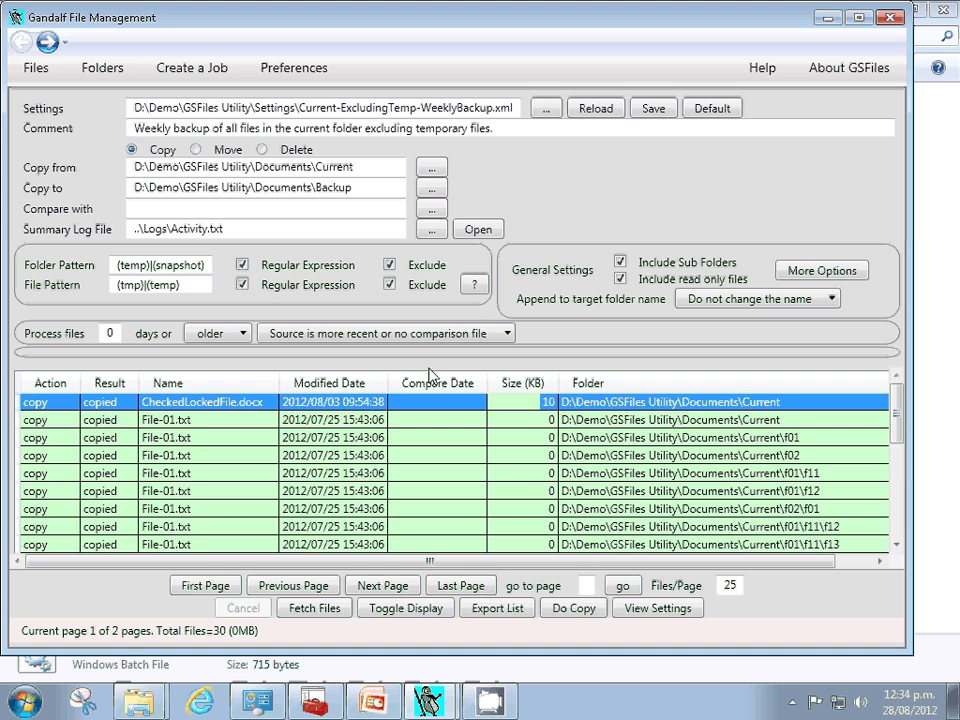
click(321, 612)
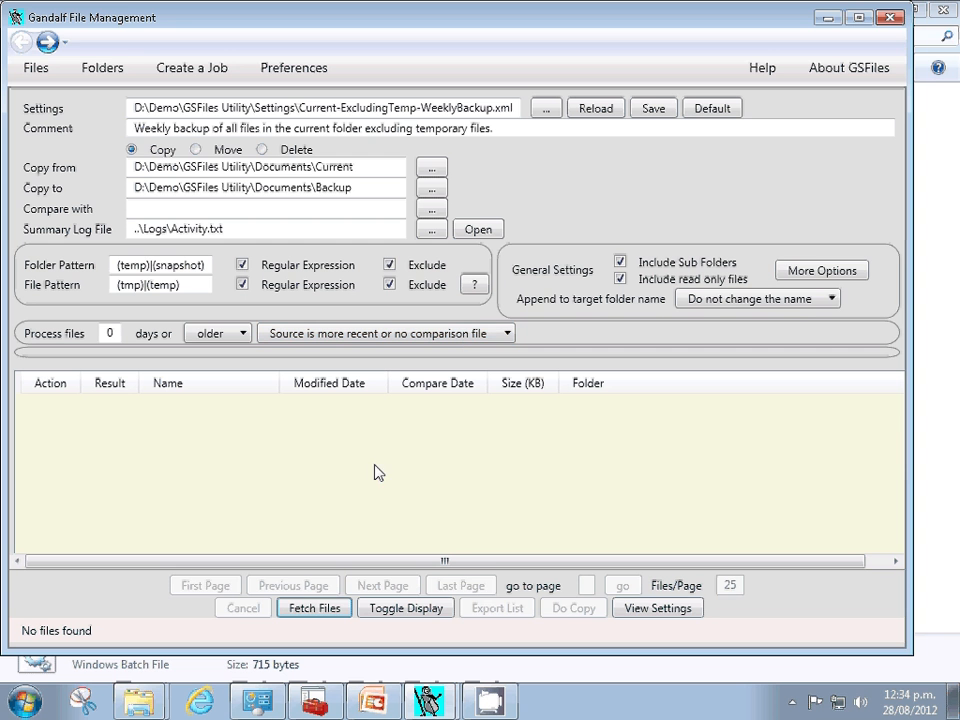
In Windows Explorer, open File-07.txt from Documents\Current, add the line "changed file" at its end, and save and close it.
mouse_move(147, 710)
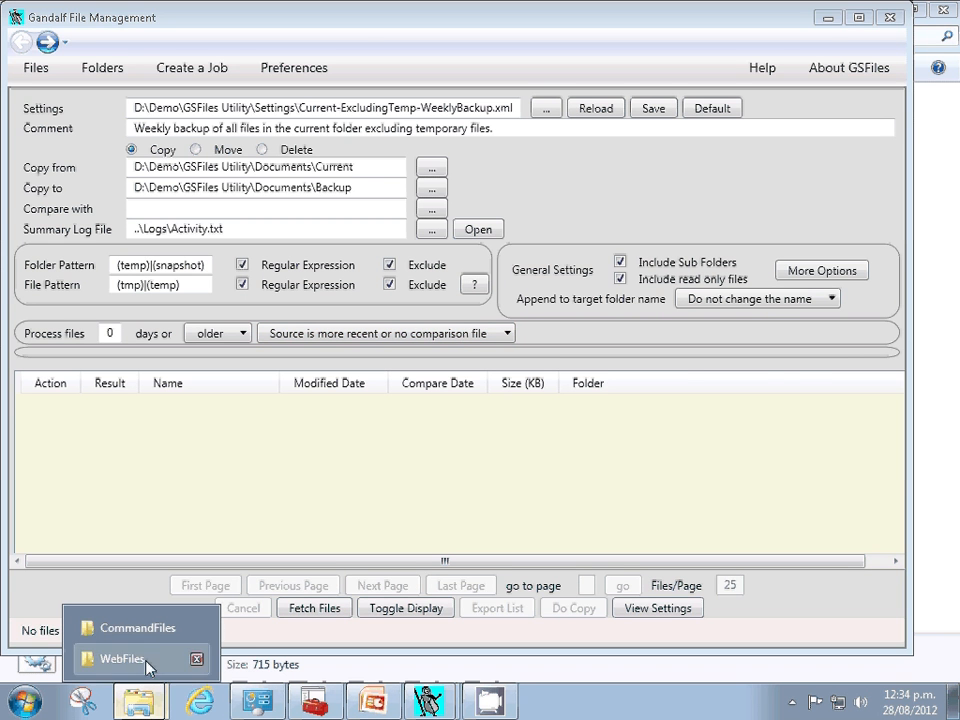
click(101, 628)
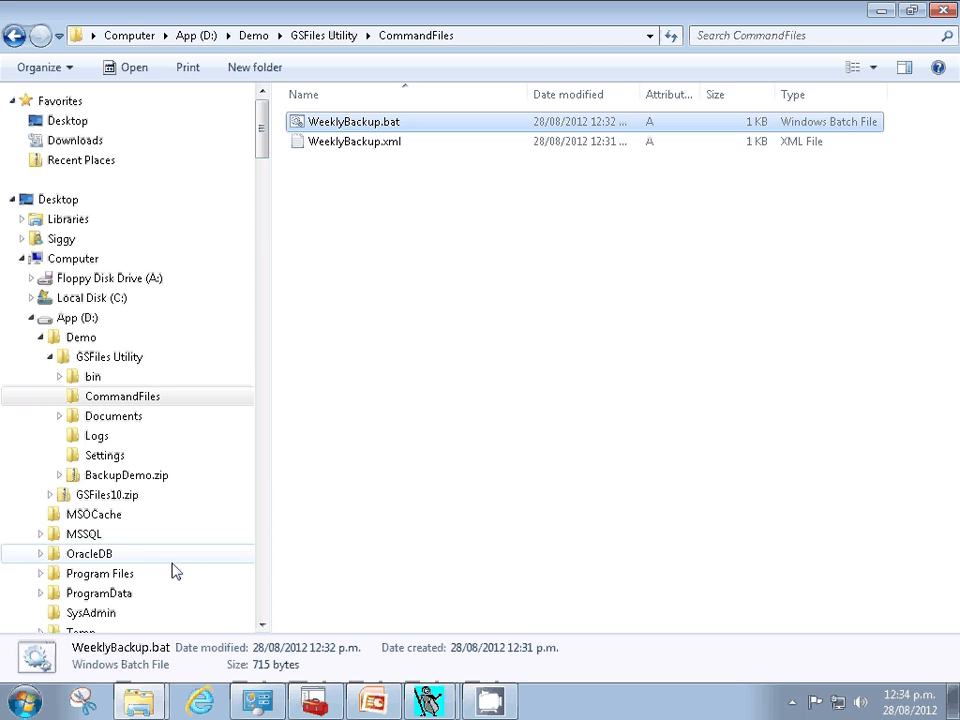
click(113, 422)
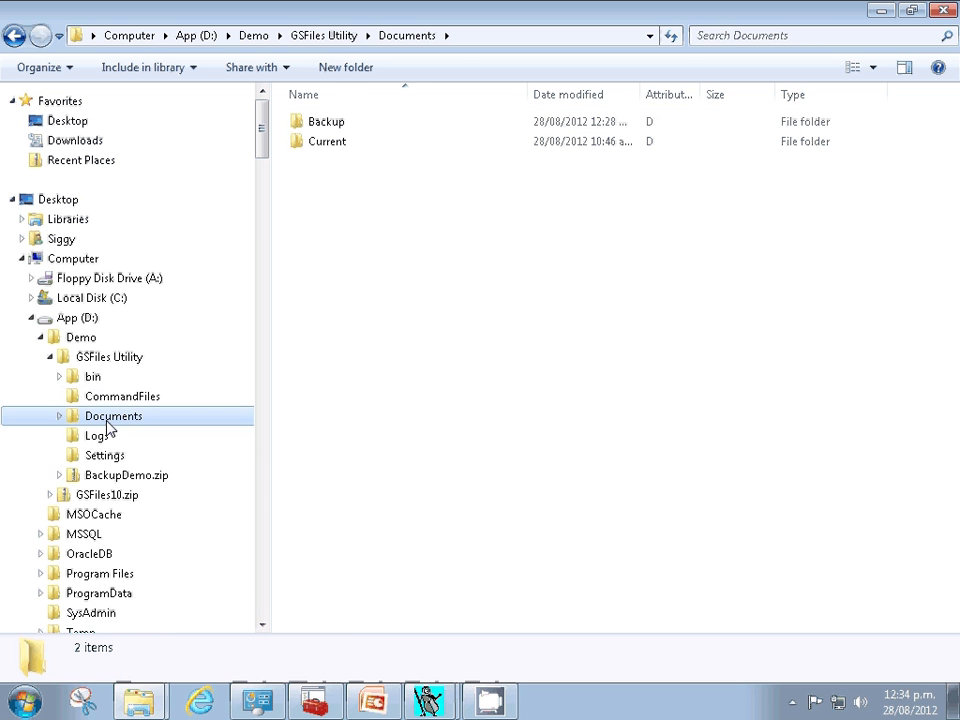
click(58, 418)
click(114, 457)
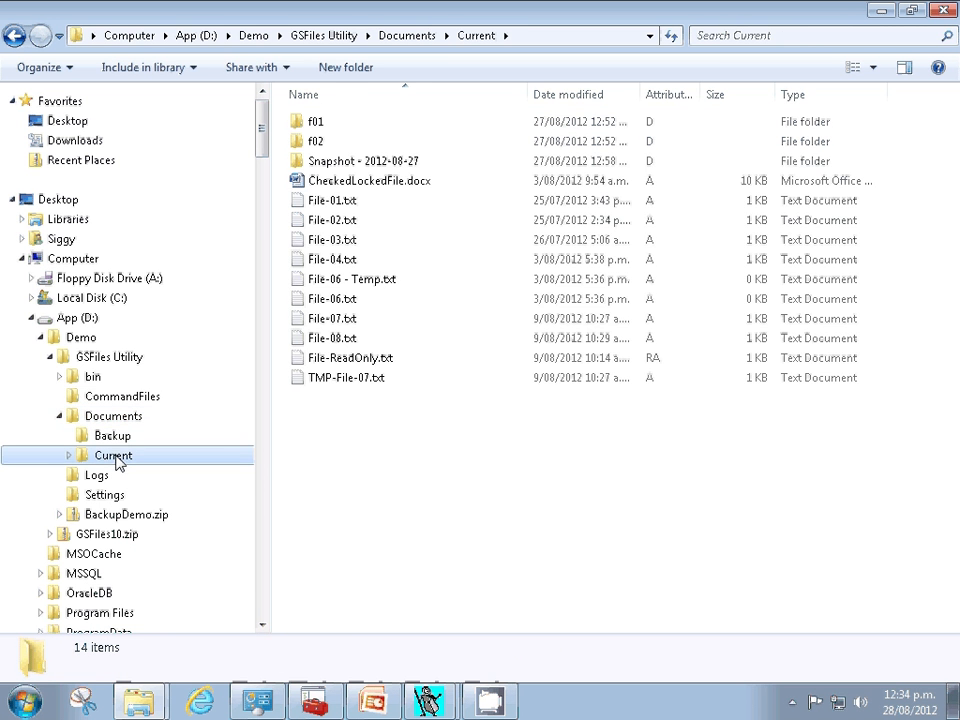
double_click(320, 328)
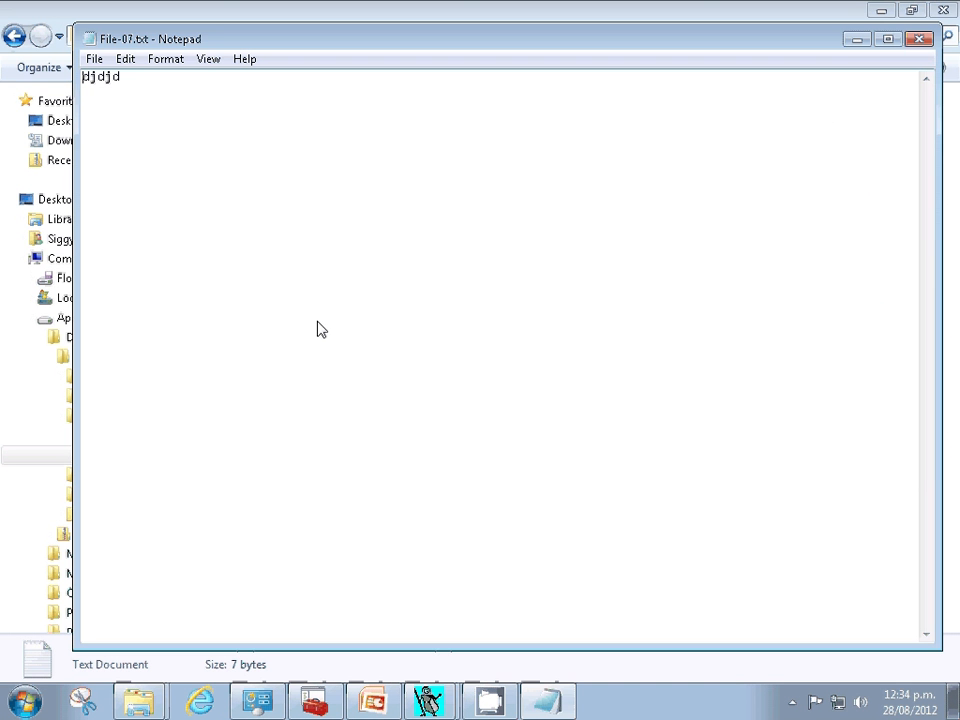
key(ctrl+End)
text(changed file)
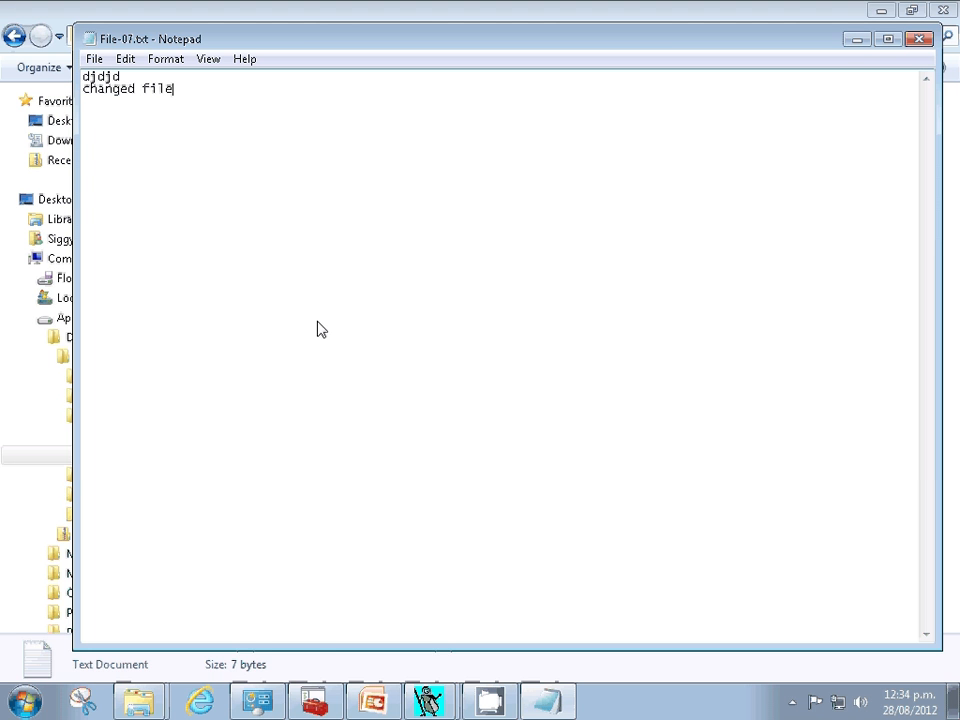
key(ctrl+s)
click(919, 40)
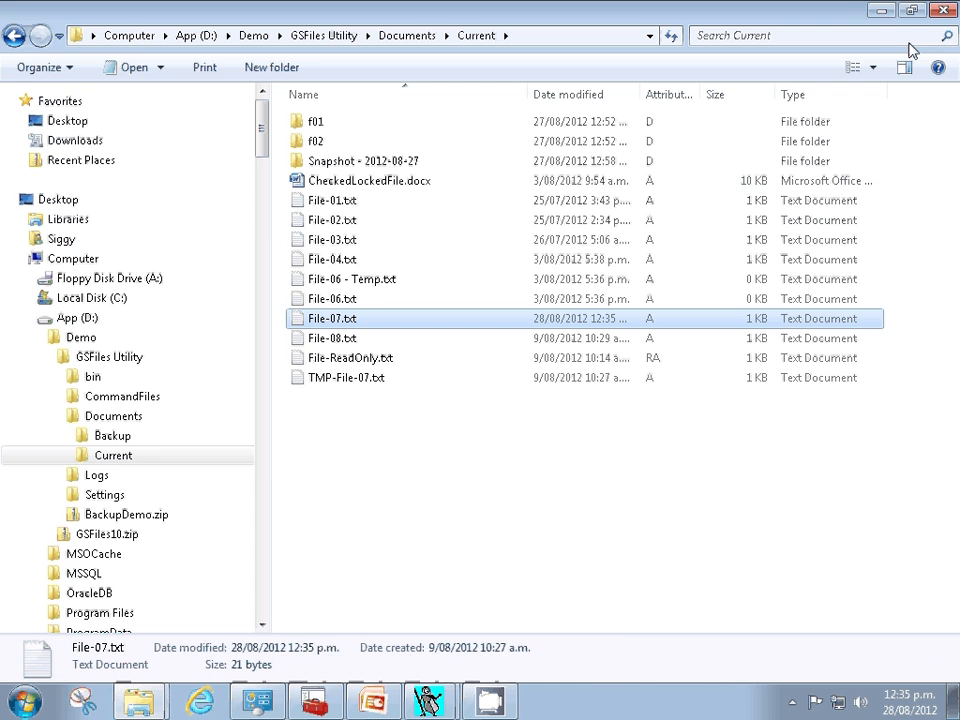
Create a new text document named File-09.txt in the Documents\Current folder.
right_click(381, 439)
mouse_move(468, 390)
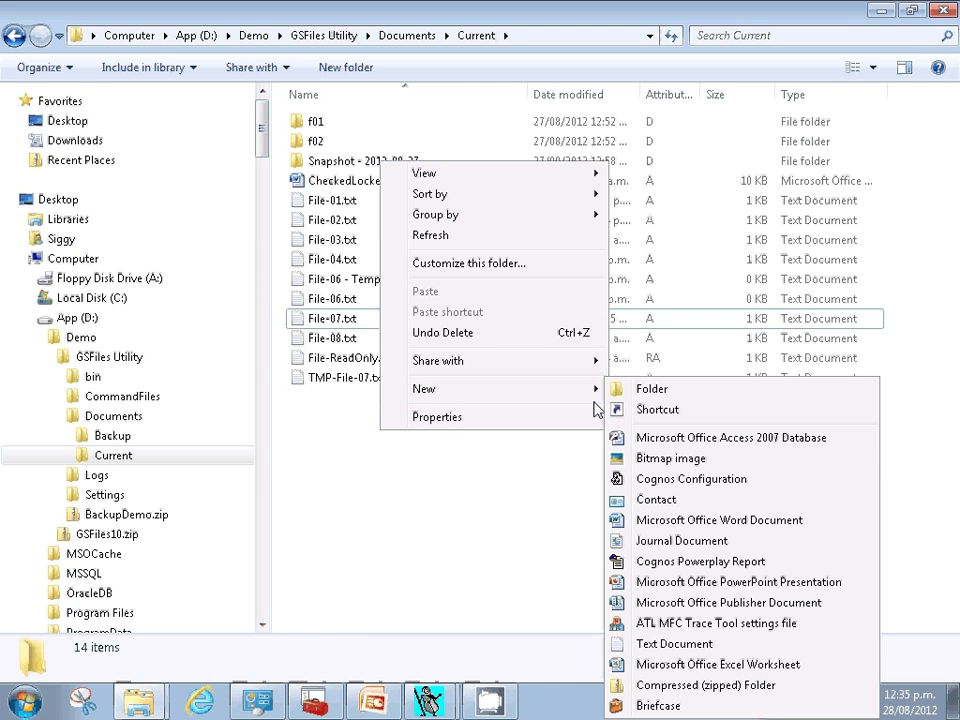
click(671, 643)
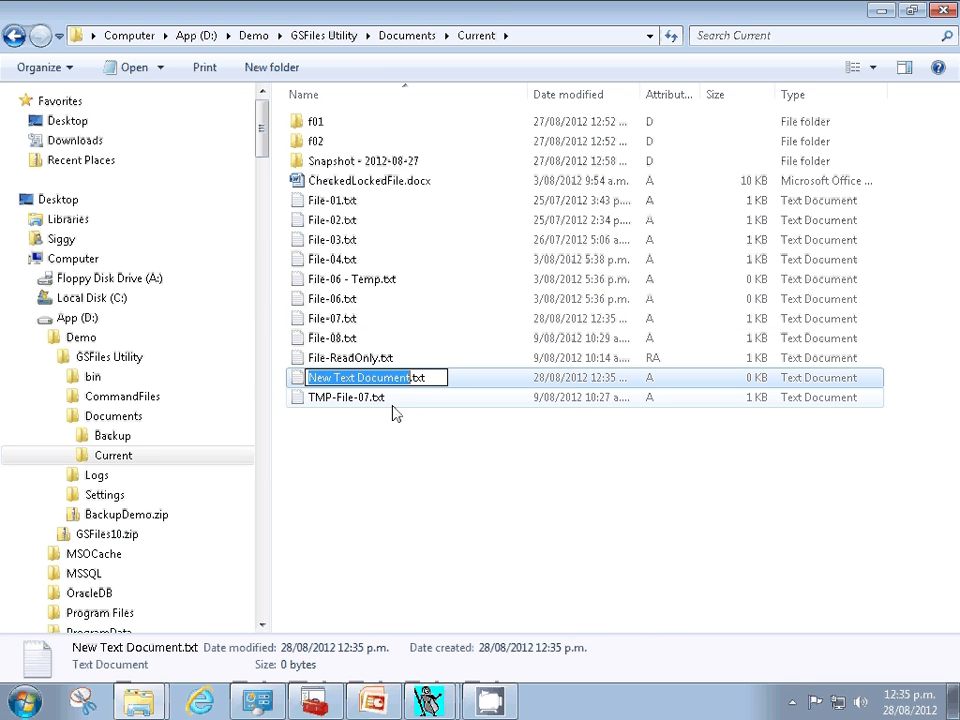
text(File)
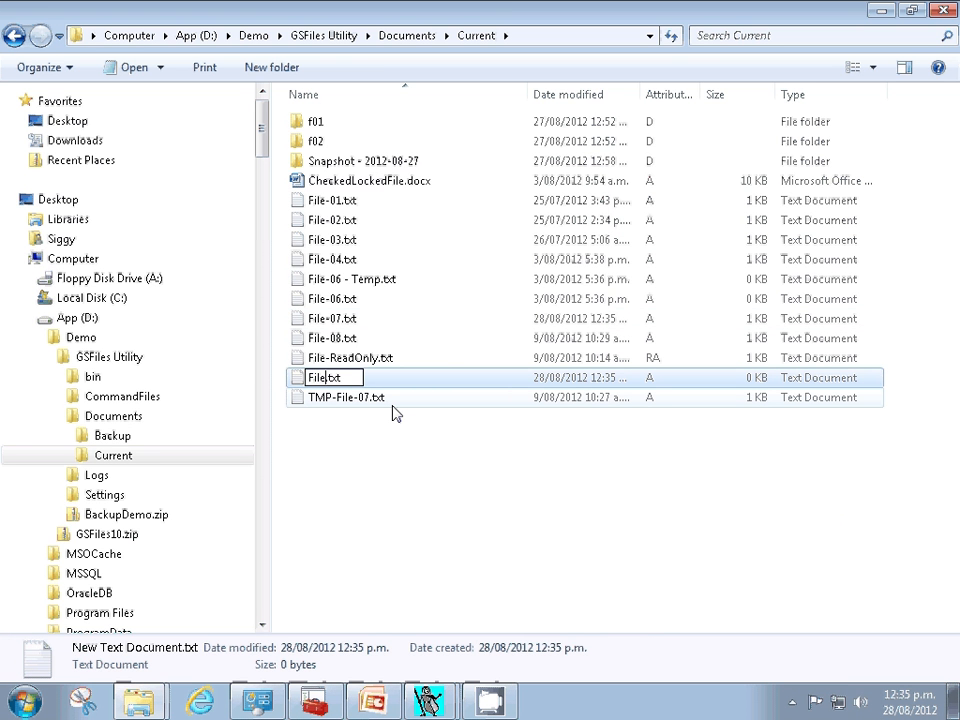
text(-09)
key(Return)
Open File-09.txt, enter the text "new file", and save and close it.
key(Return)
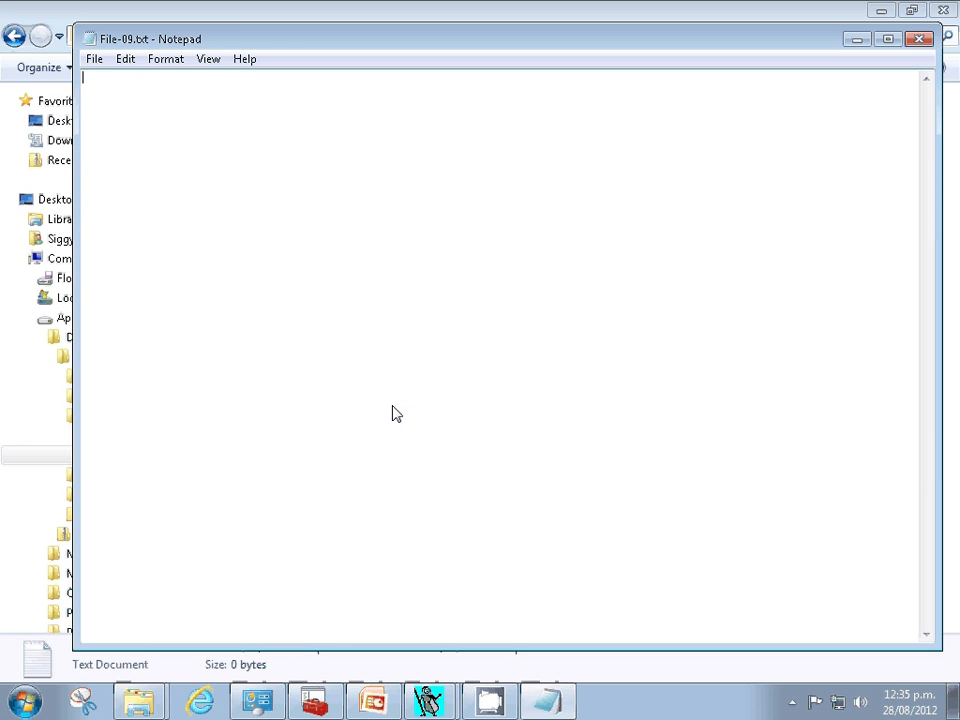
text(new file)
click(917, 41)
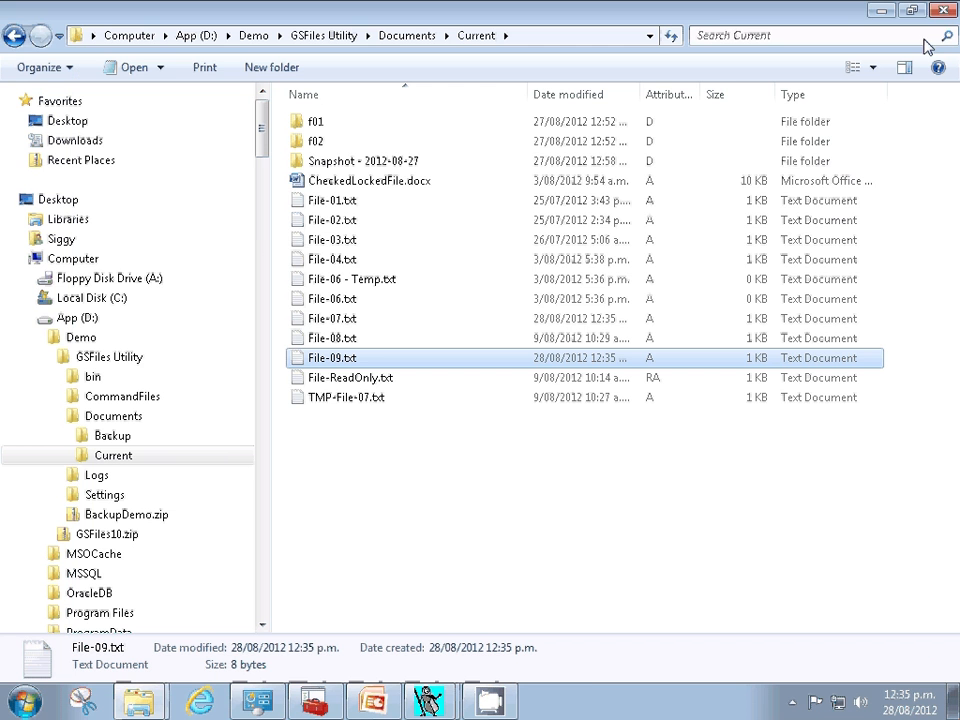
Switch to the Gandalf File Management window of GSFiles and fetch the files that need copying.
click(428, 700)
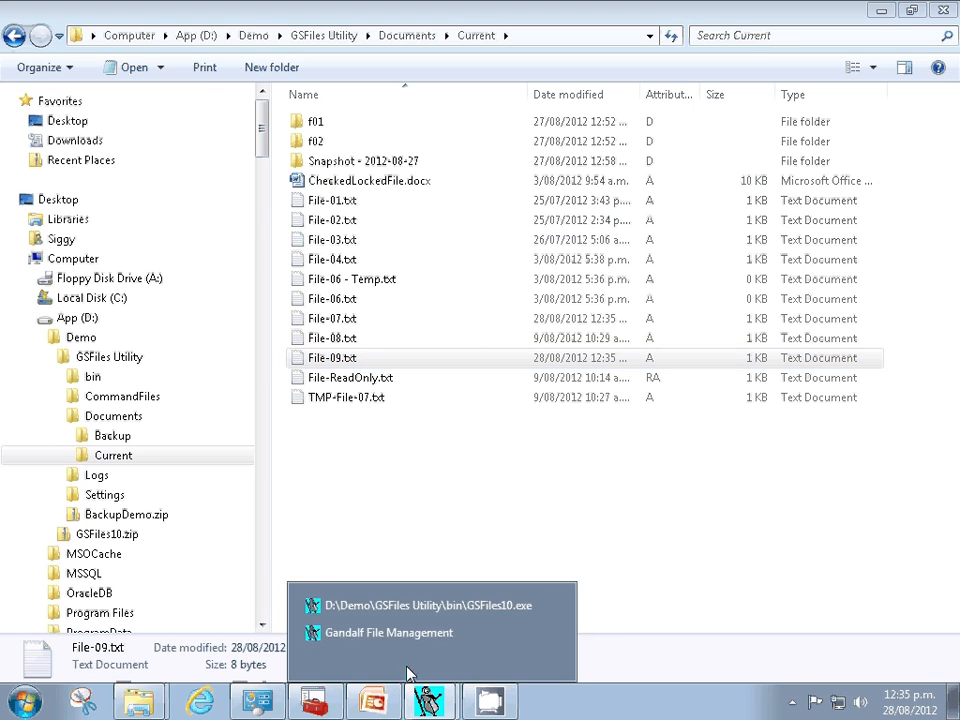
click(390, 634)
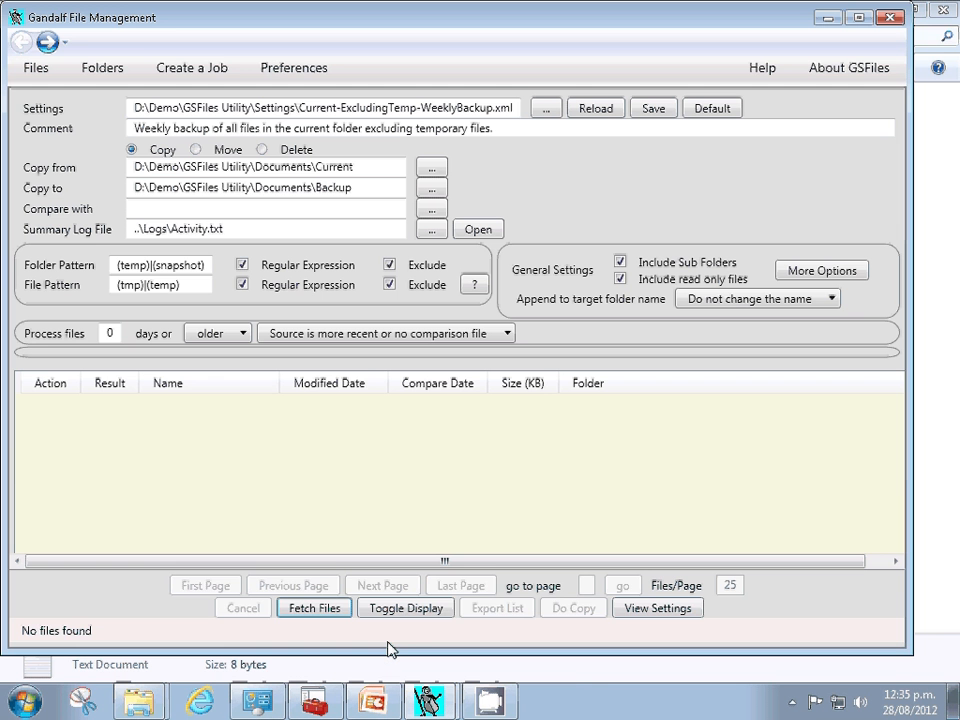
click(312, 610)
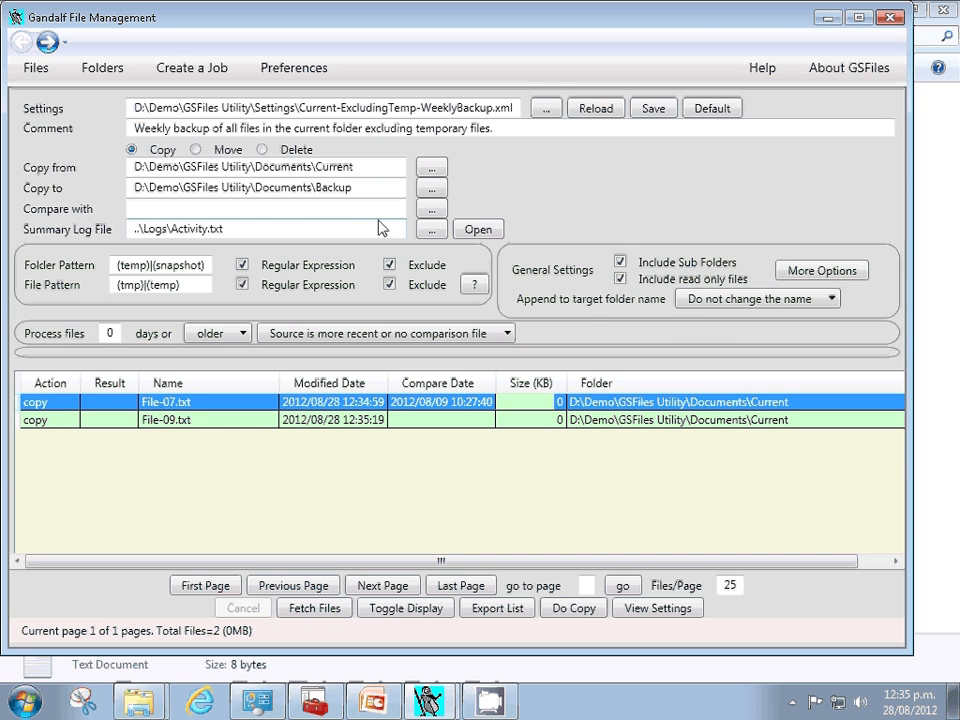
Copy the target path D:\Demo\GSFiles Utility\Documents\Backup into the comparison folder setting.
drag(364, 190, 92, 184)
key(ctrl+c)
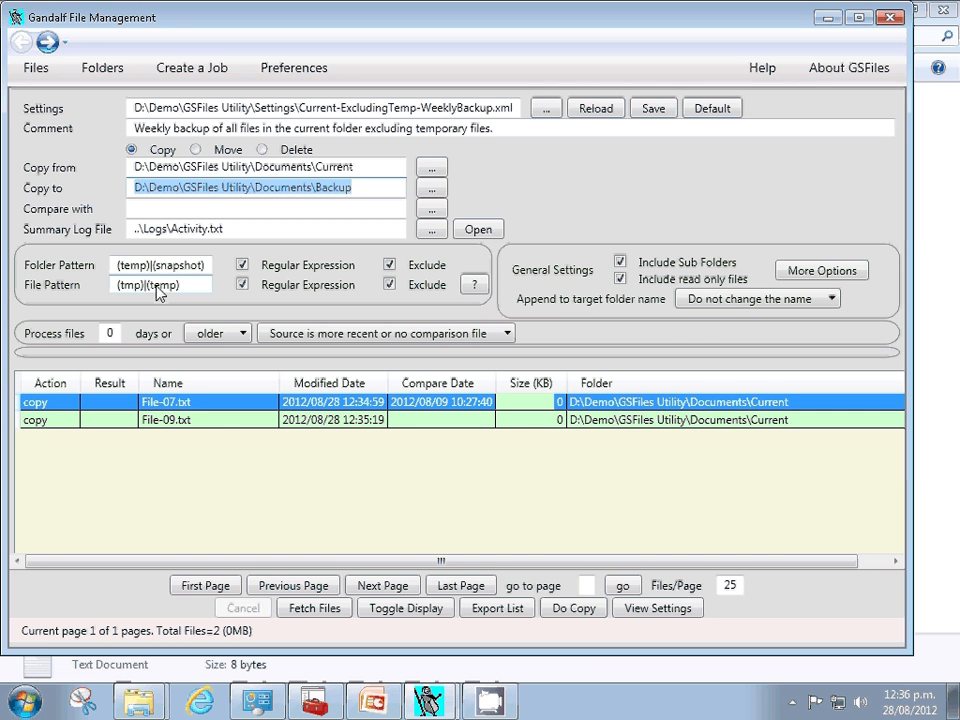
click(163, 209)
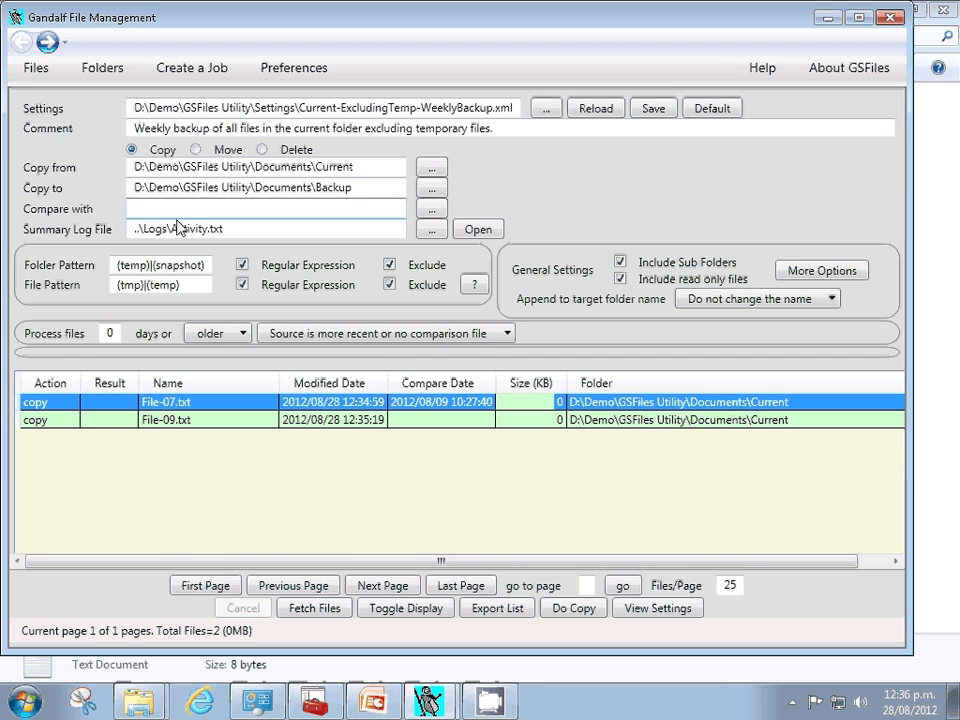
key(ctrl+v)
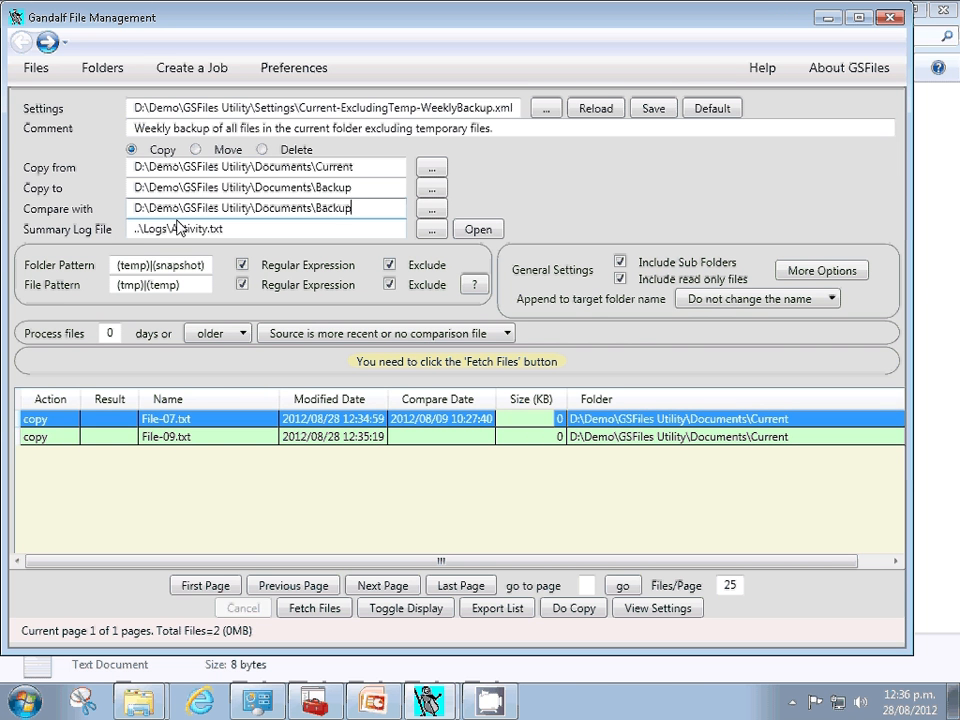
click(366, 168)
drag(366, 168, 85, 125)
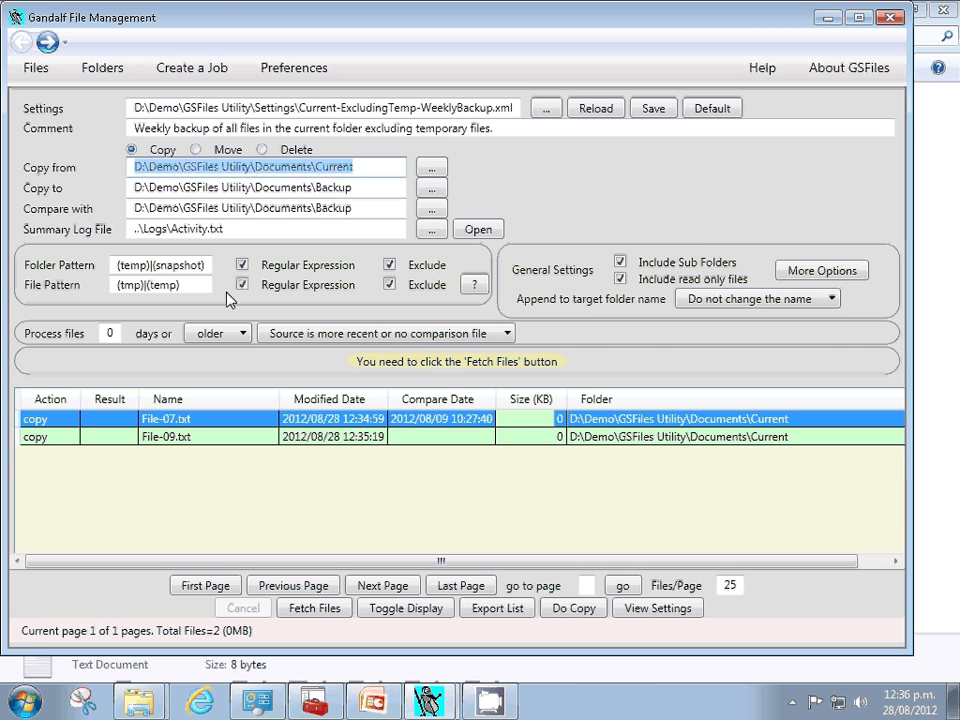
click(368, 212)
drag(368, 212, 92, 232)
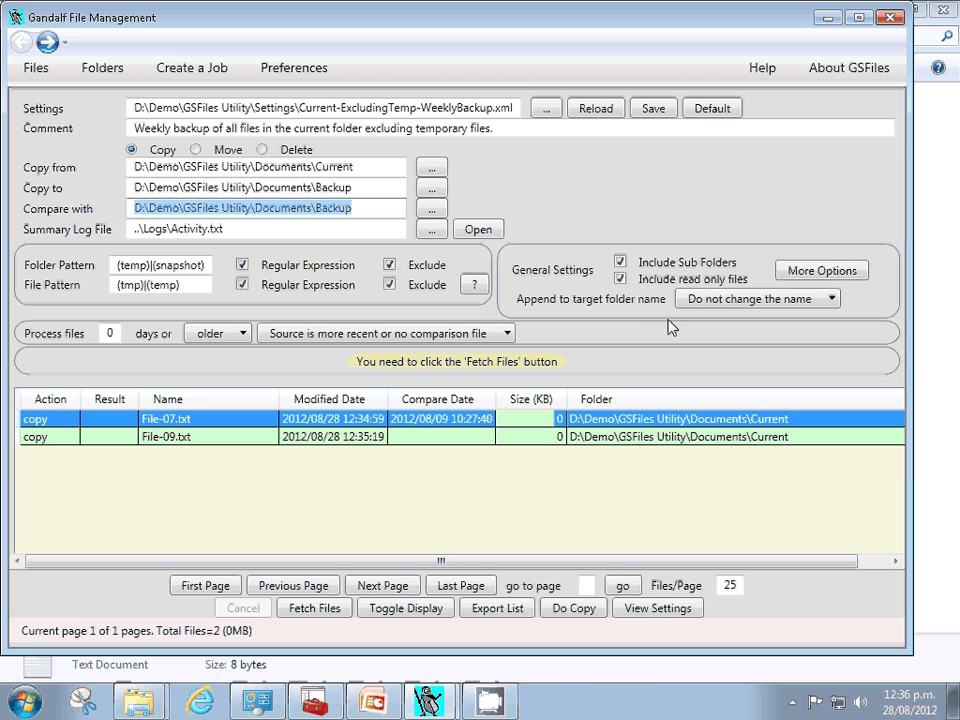
Set the copy target to D:\Demo\GSFiles Utility\Documents\Backup\Snapshot and append a date stamp to the target folder name.
click(358, 192)
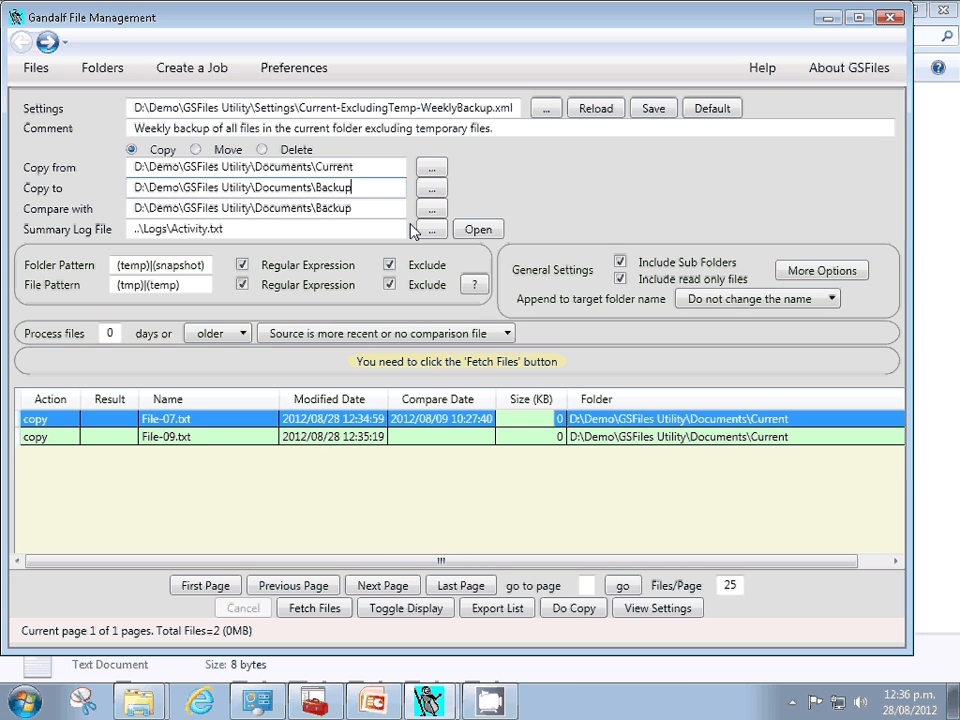
text(\Snapshot)
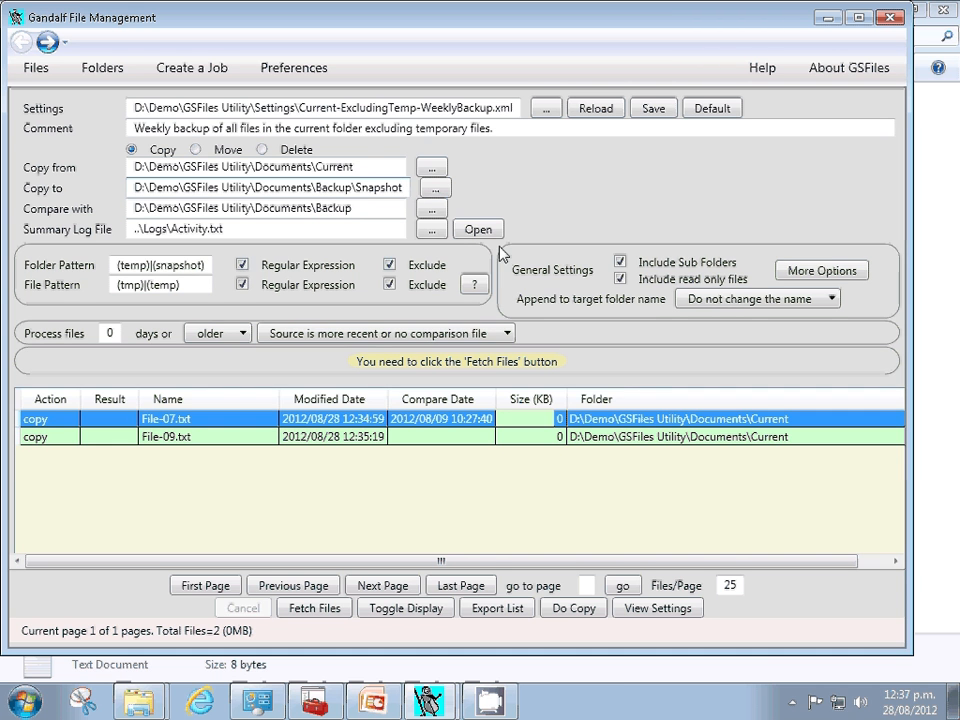
click(735, 300)
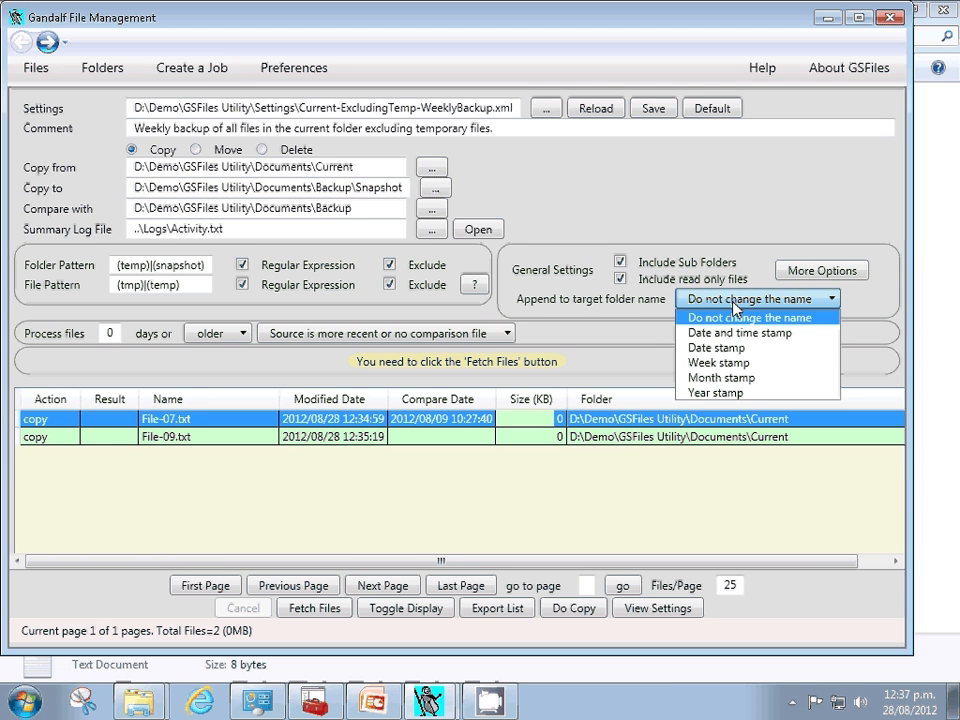
click(737, 349)
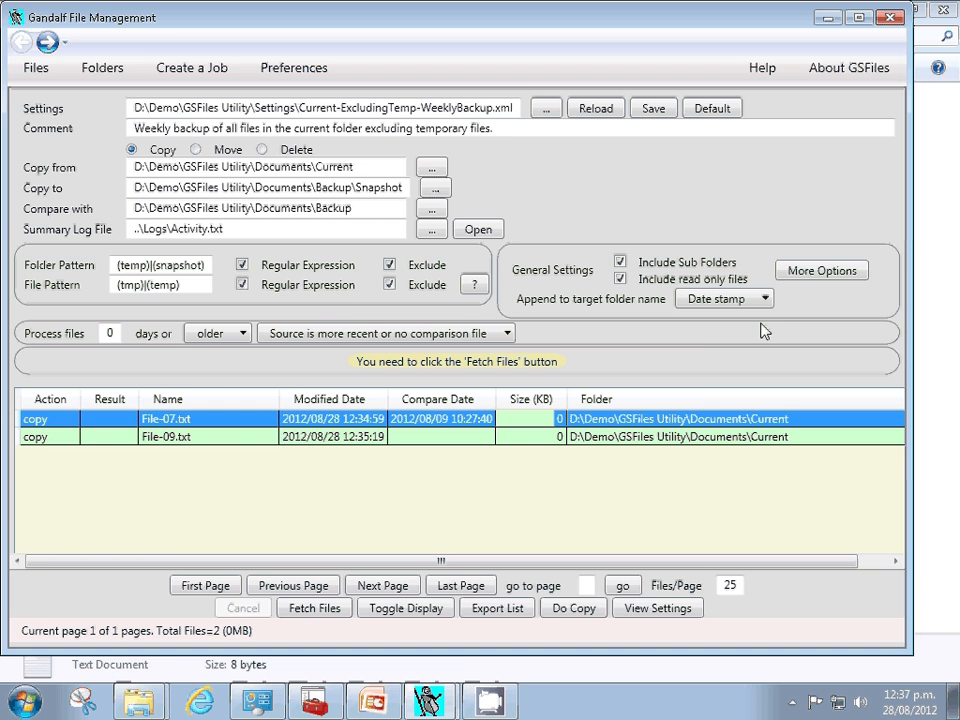
In the additional file options, include the target file folder and comparison file folder columns in the file list.
click(822, 273)
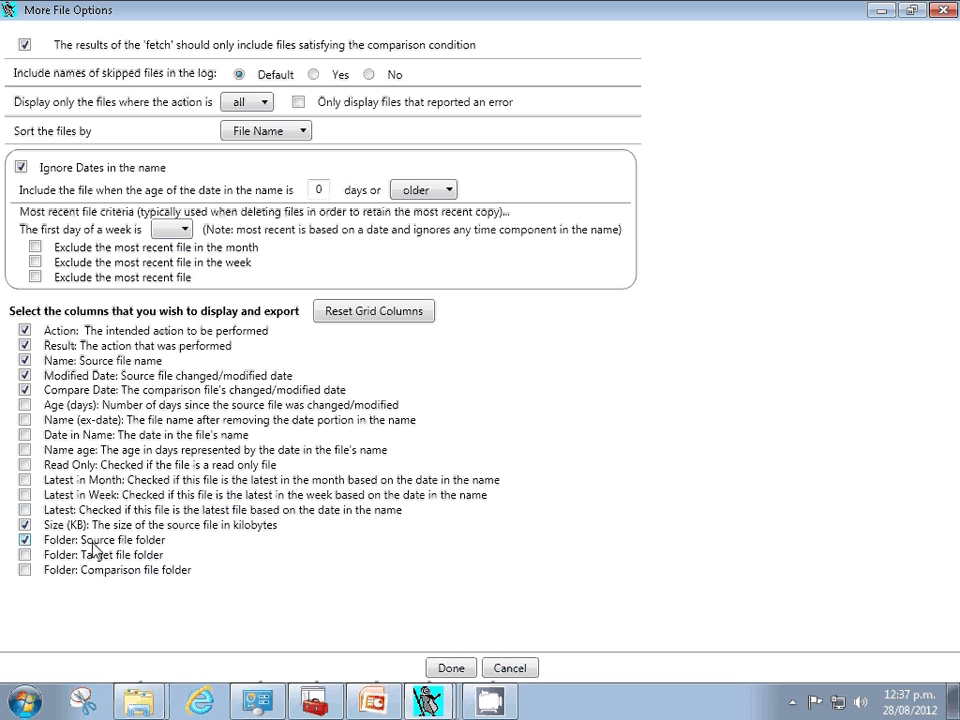
click(25, 556)
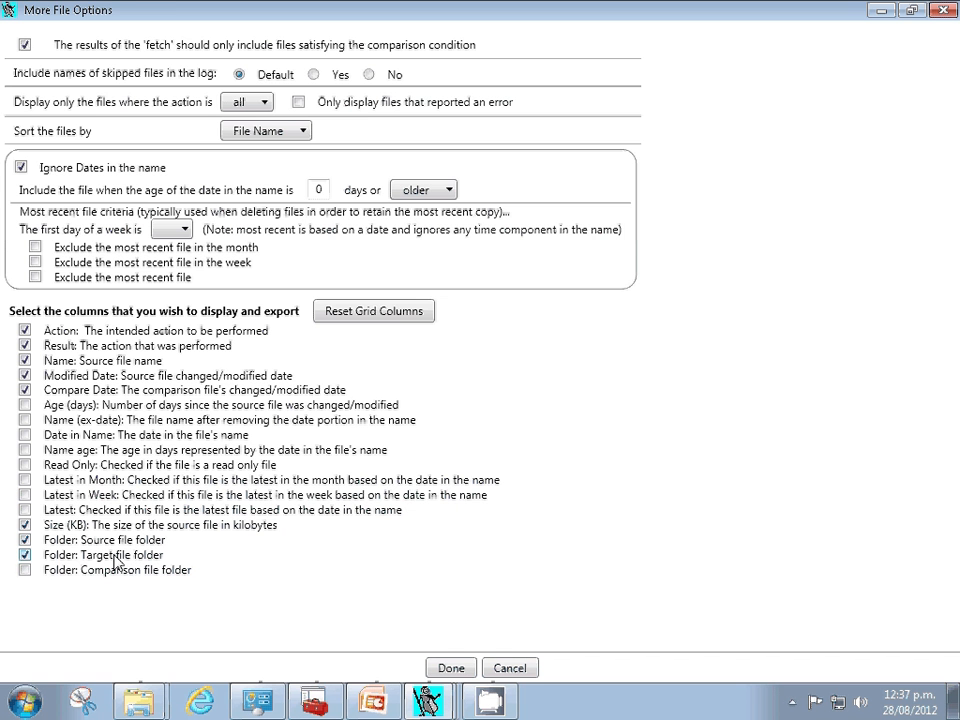
click(25, 570)
click(452, 668)
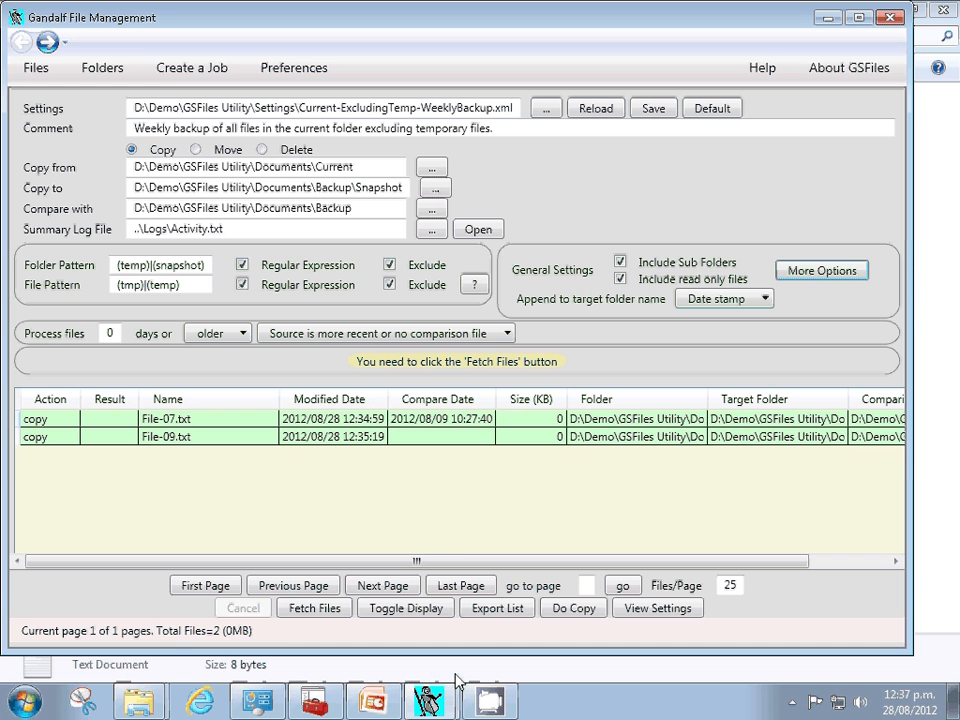
Fetch the files again and widen the source, target and comparison folder columns to fit their full paths.
click(300, 610)
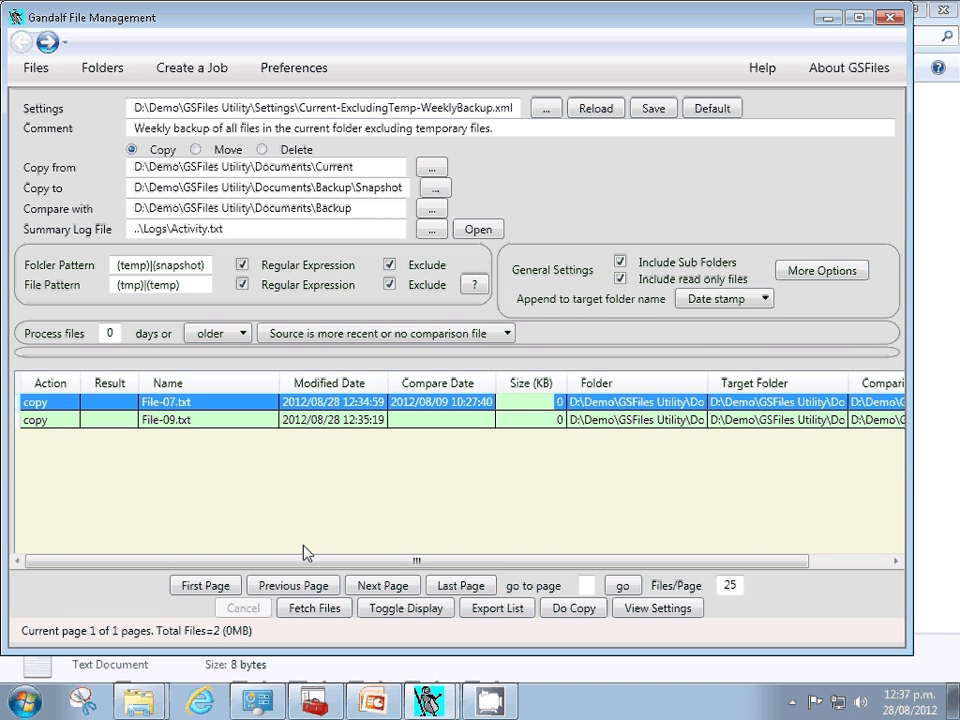
click(720, 562)
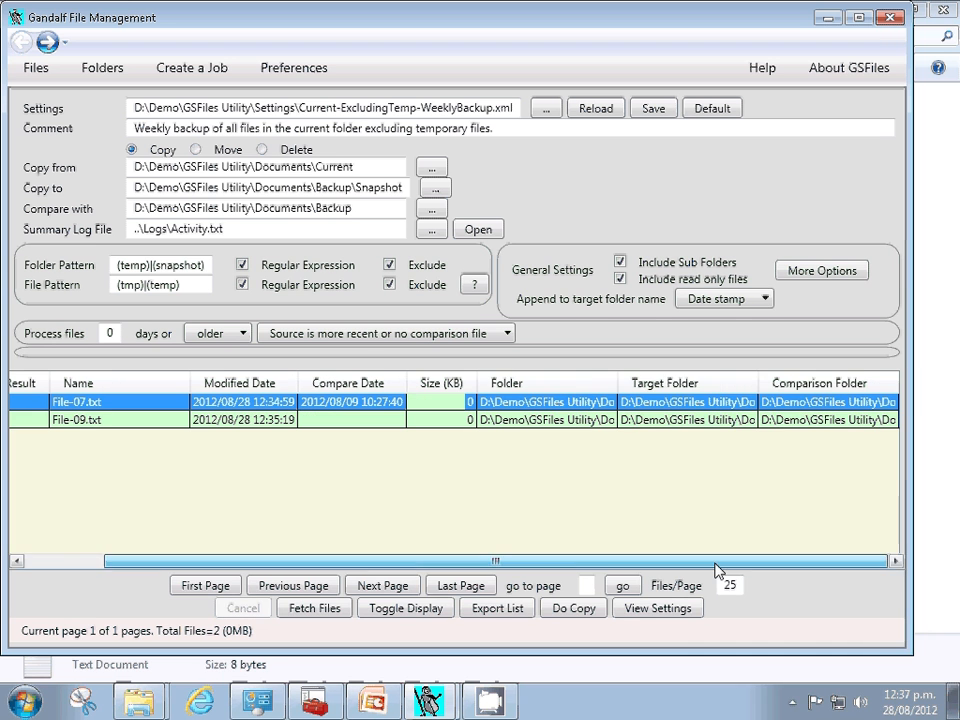
double_click(618, 384)
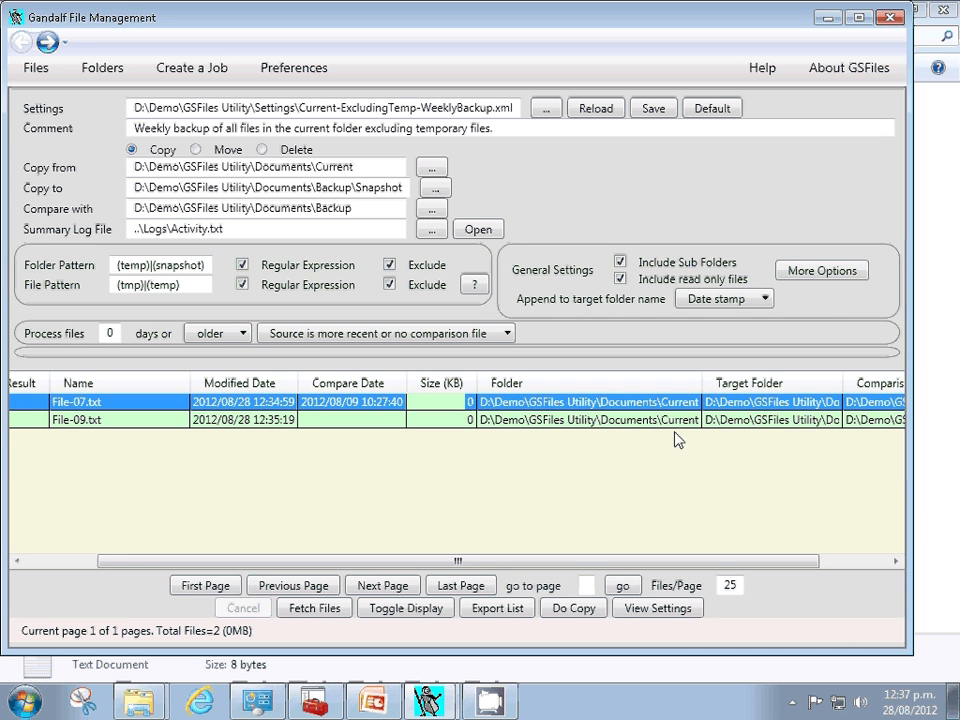
click(822, 562)
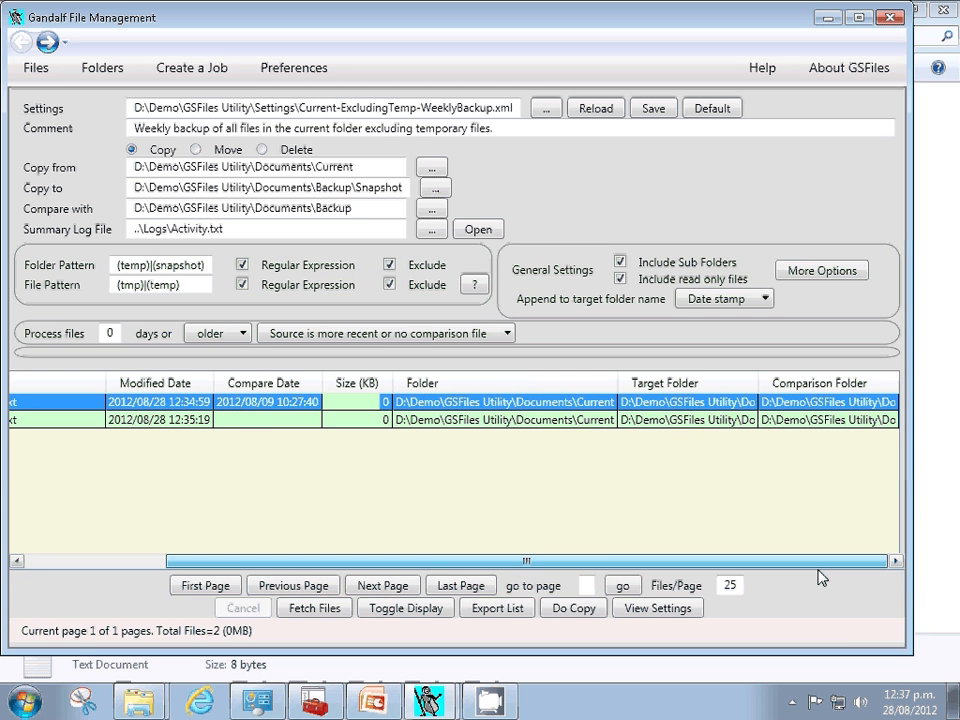
double_click(758, 383)
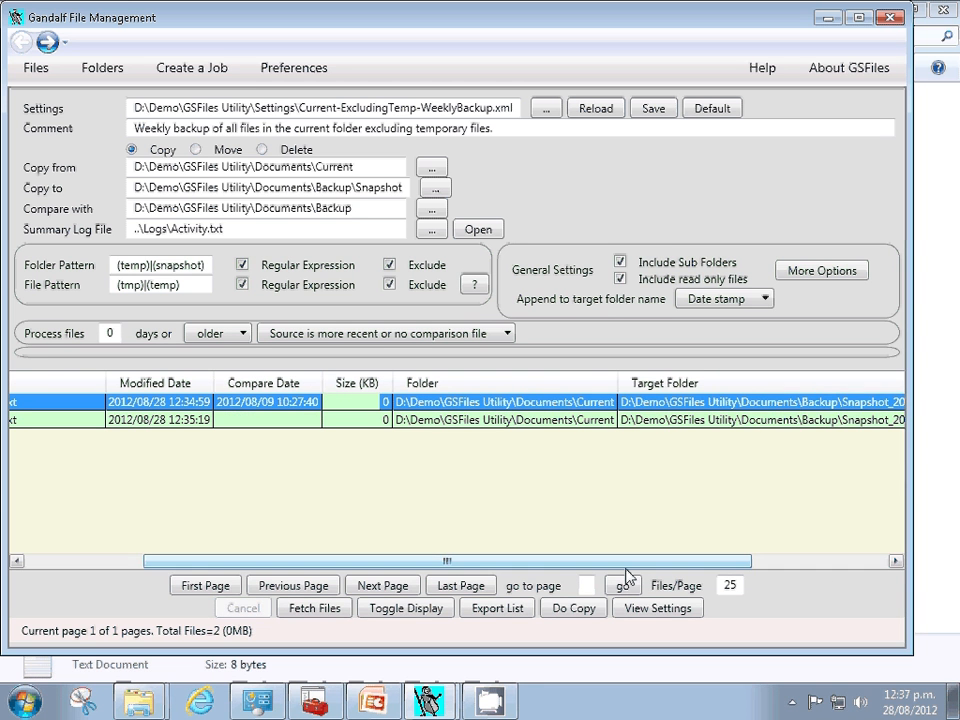
click(823, 560)
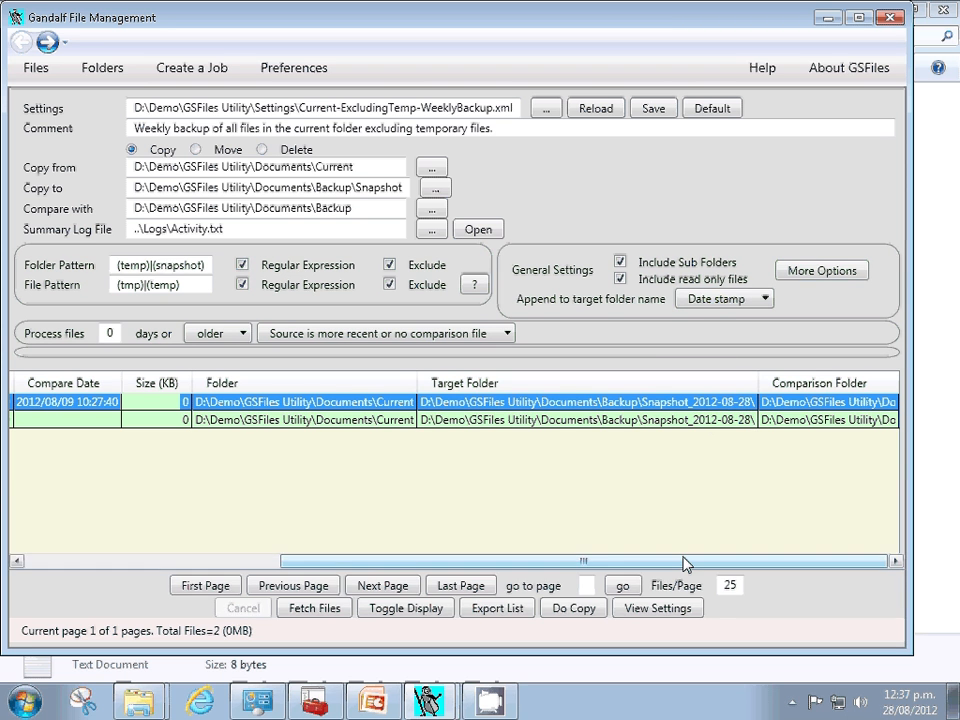
double_click(897, 381)
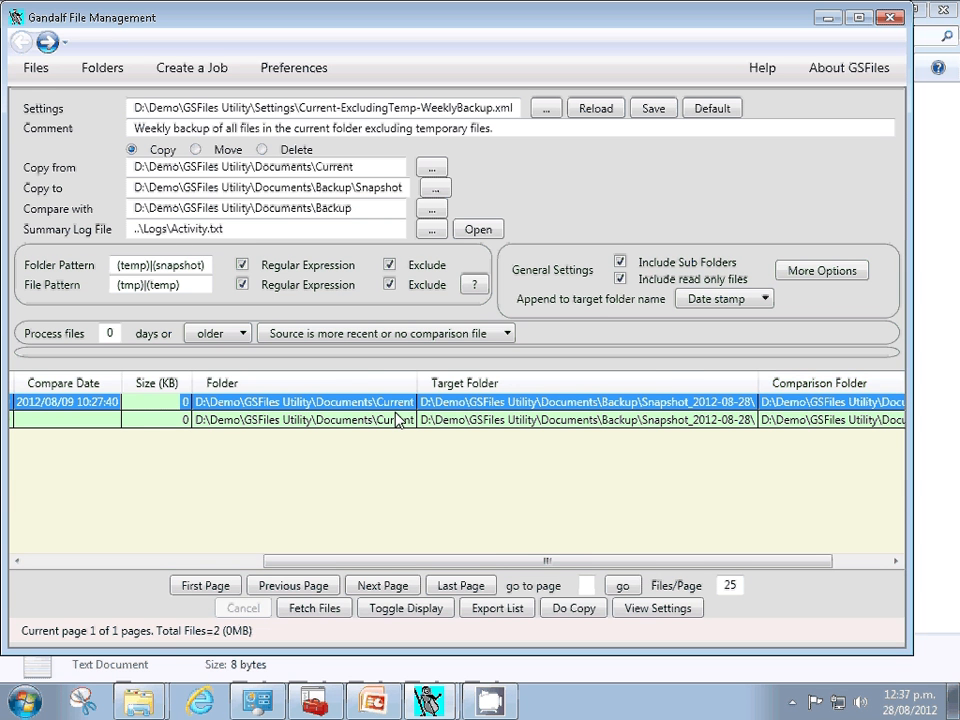
drag(499, 561, 621, 585)
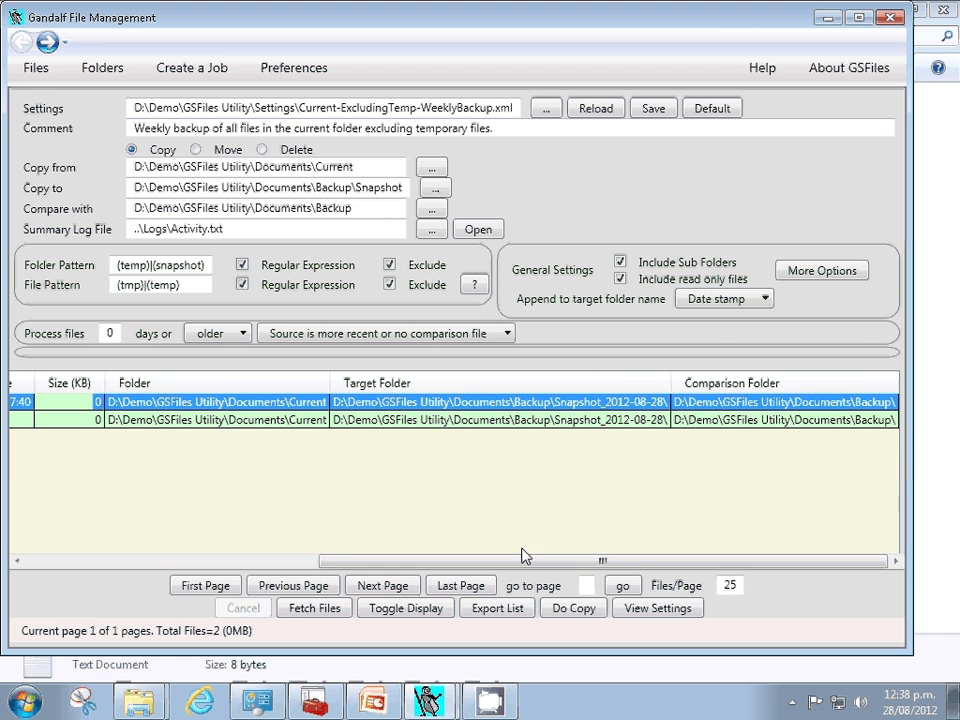
drag(510, 561, 96, 574)
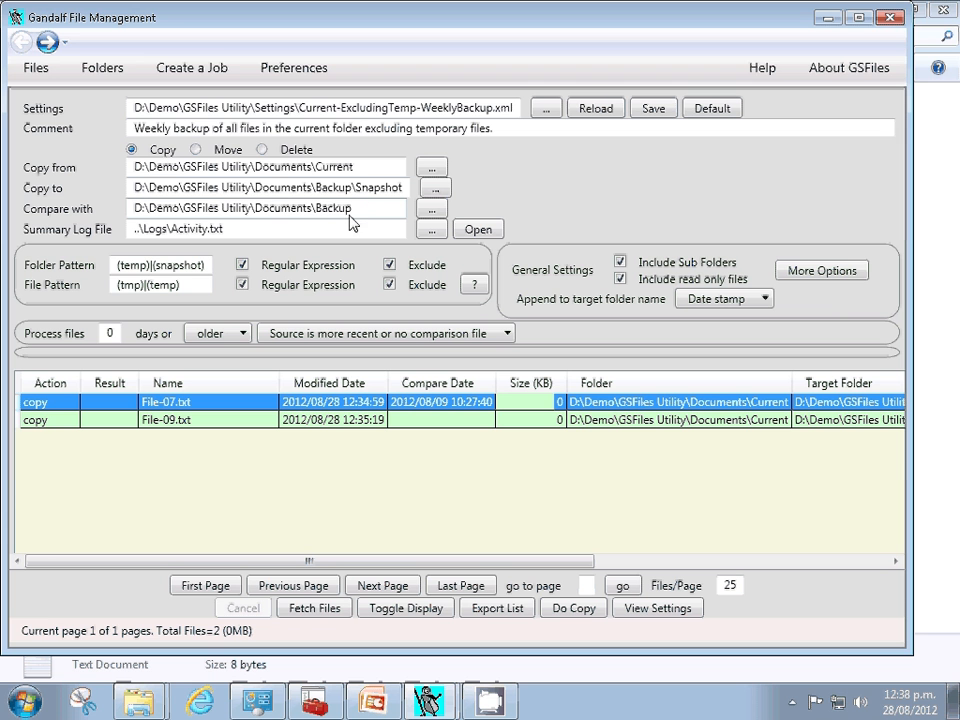
drag(356, 216, 318, 214)
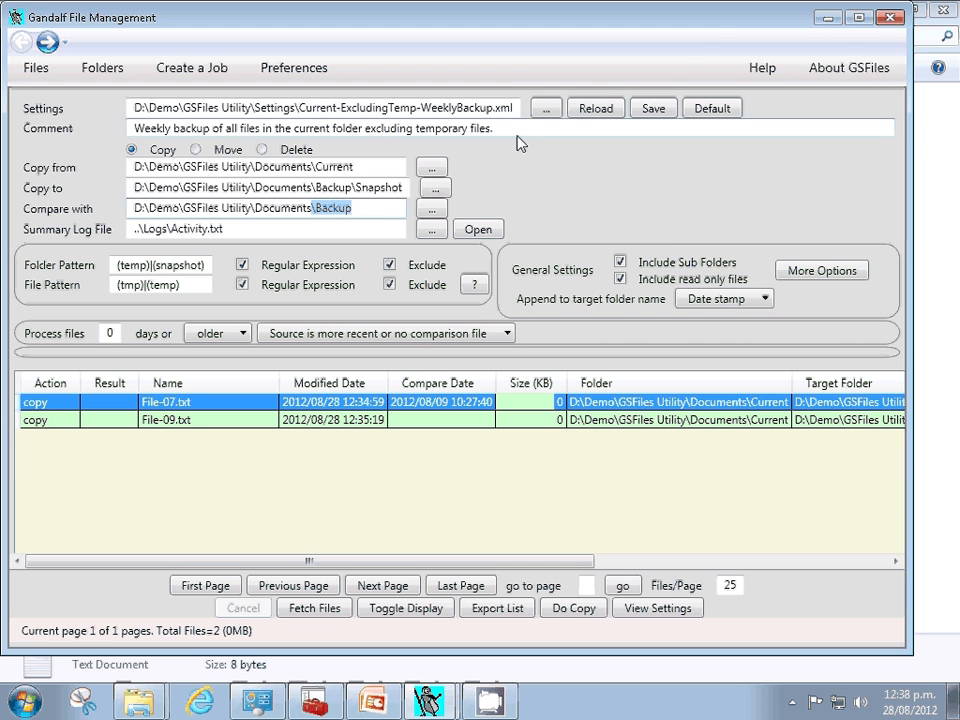
Change the settings file name to Current-ExcludingTemp-DailySnapshot.xml, keeping it in the Settings folder.
click(492, 108)
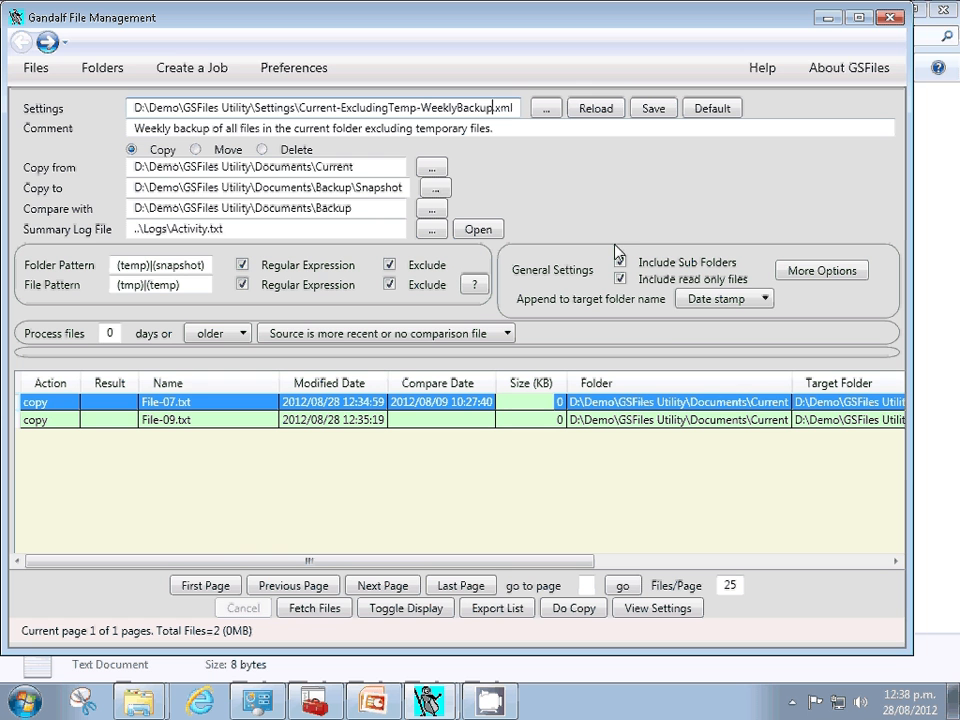
key(shift+Left)
key(shift+Left)
key(shift+Left)
key(shift+Left)
key(shift+Left)
key(shift+Left)
key(shift+Left)
key(shift+Left)
key(shift+Left)
key(shift+Left)
key(shift+Left)
key(shift+Left)
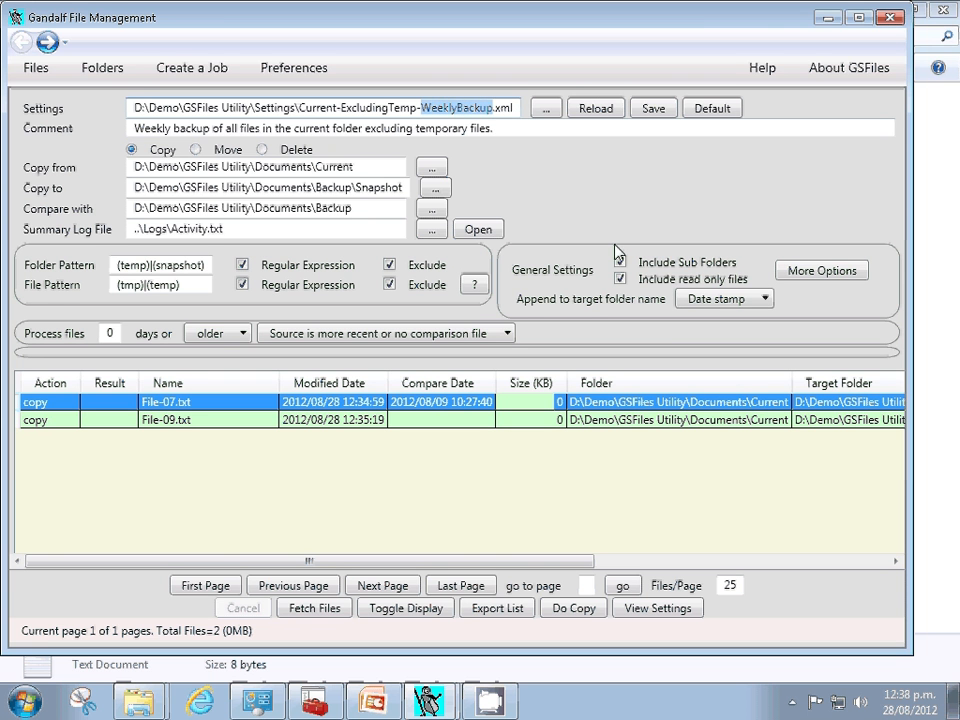
text(DailyS)
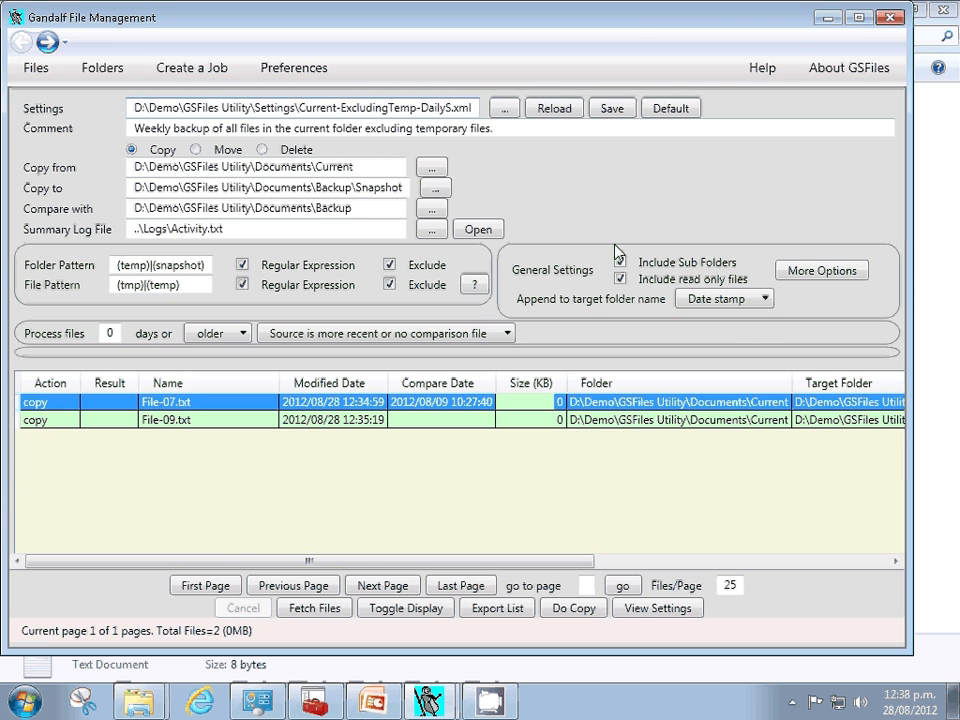
text(napshot)
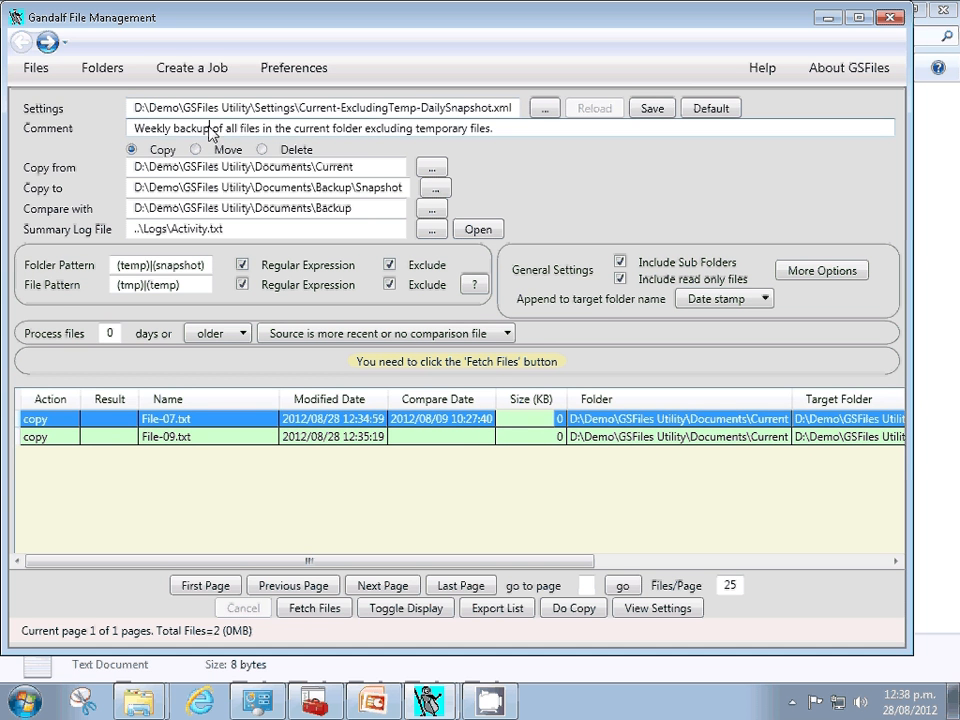
Change the comment to "Daily snapshot of all files in the current folder excluding temporary files." and save the settings.
drag(212, 131, 80, 130)
text(Dai)
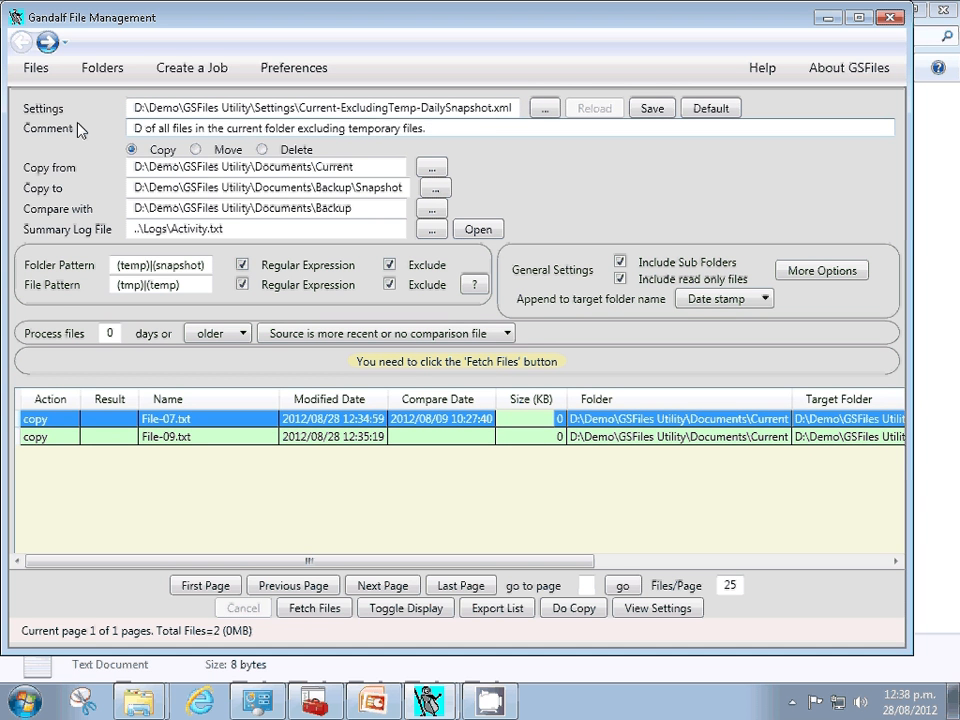
text(ly snapsho)
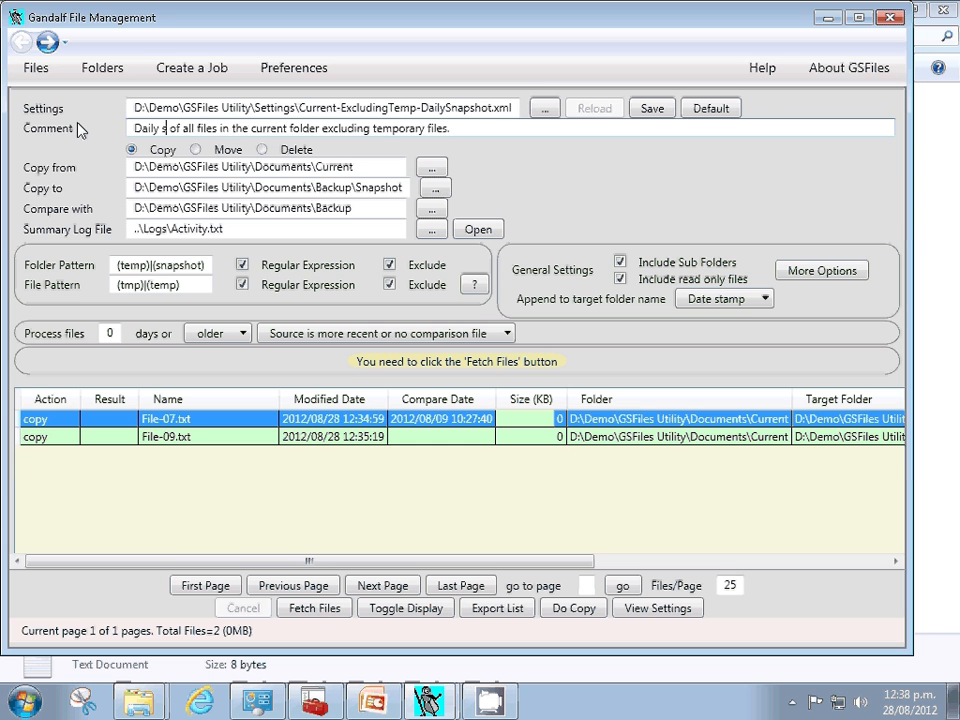
text(t)
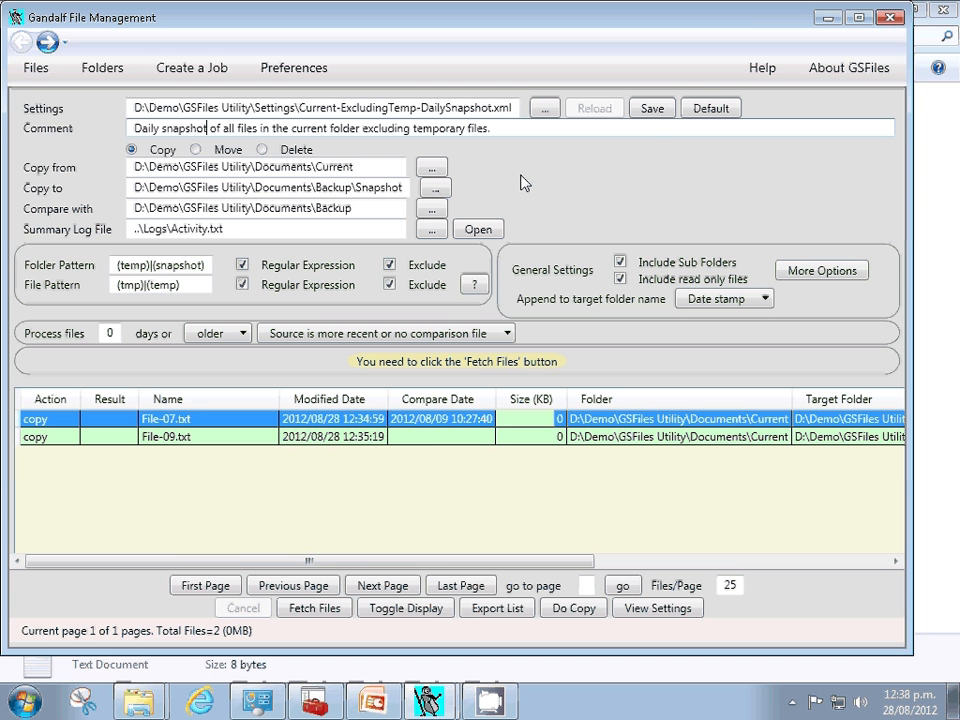
click(651, 110)
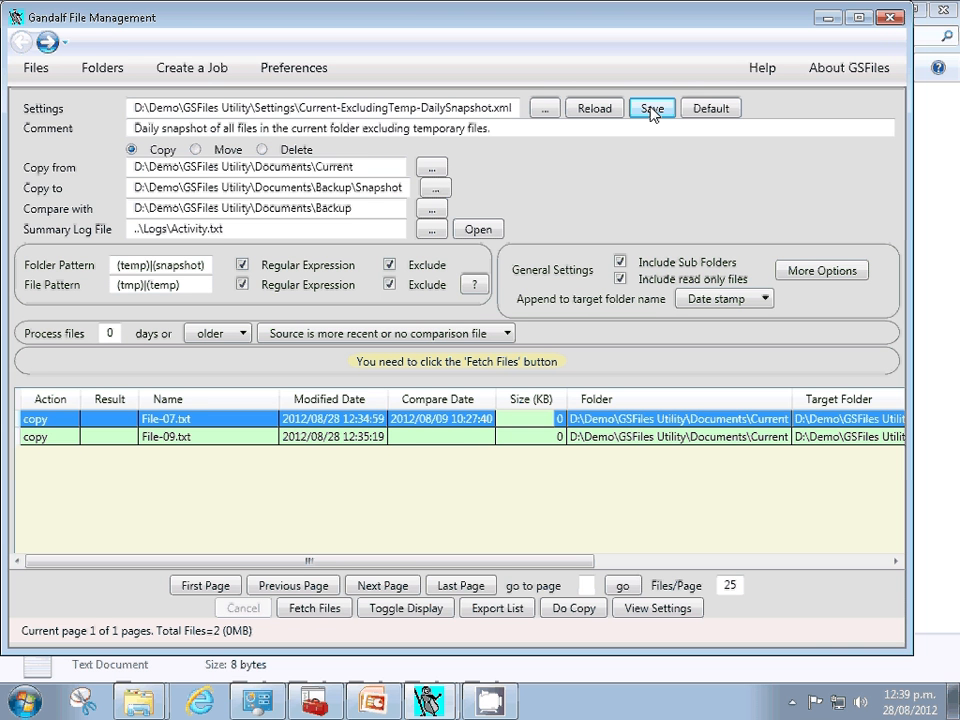
Open job creation and name the job file DailySnapshot.bat, keeping it in the CommandFiles folder.
click(193, 68)
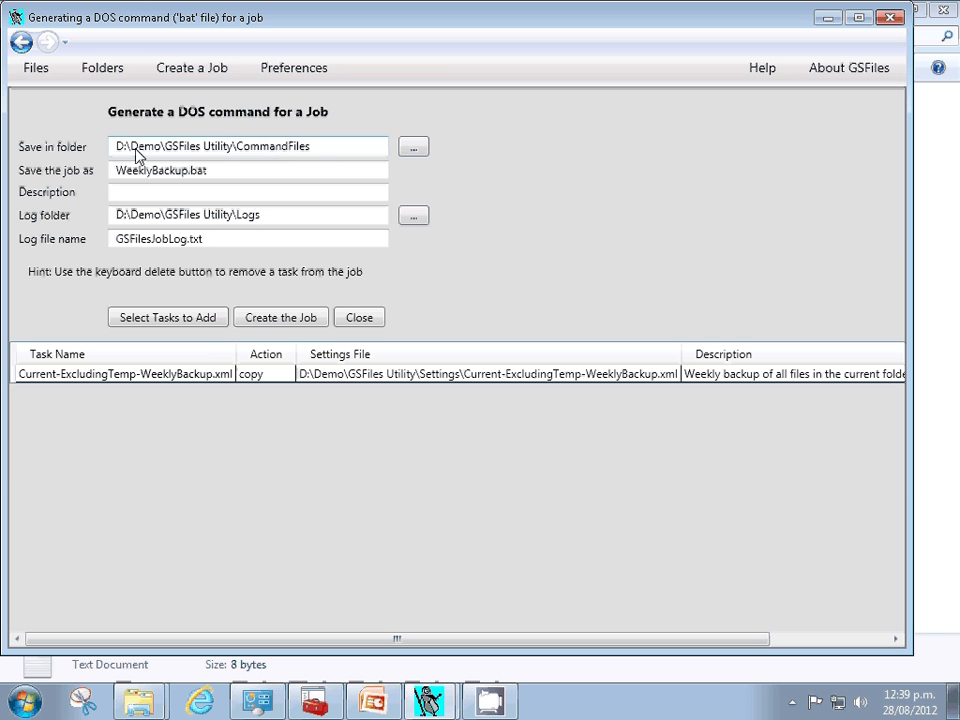
click(186, 172)
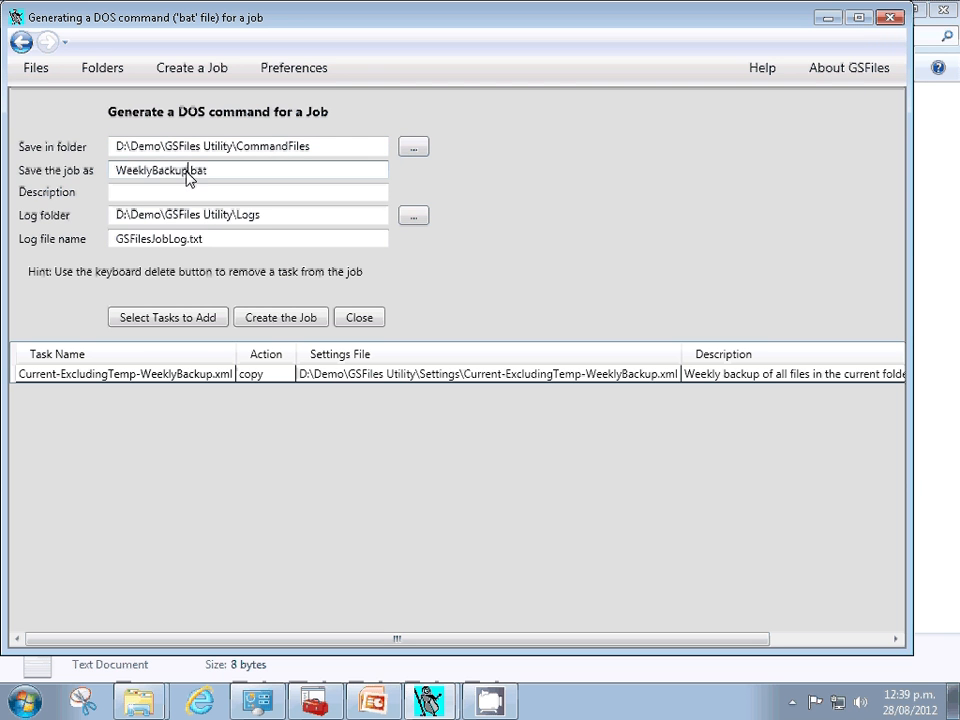
drag(186, 172, 47, 176)
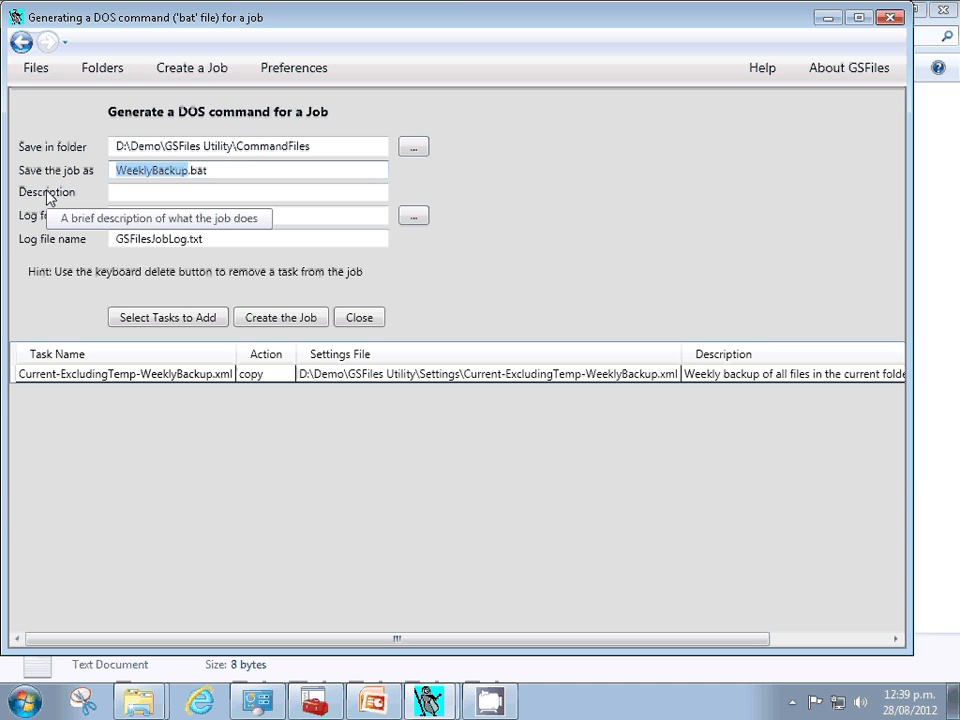
text(DailySna)
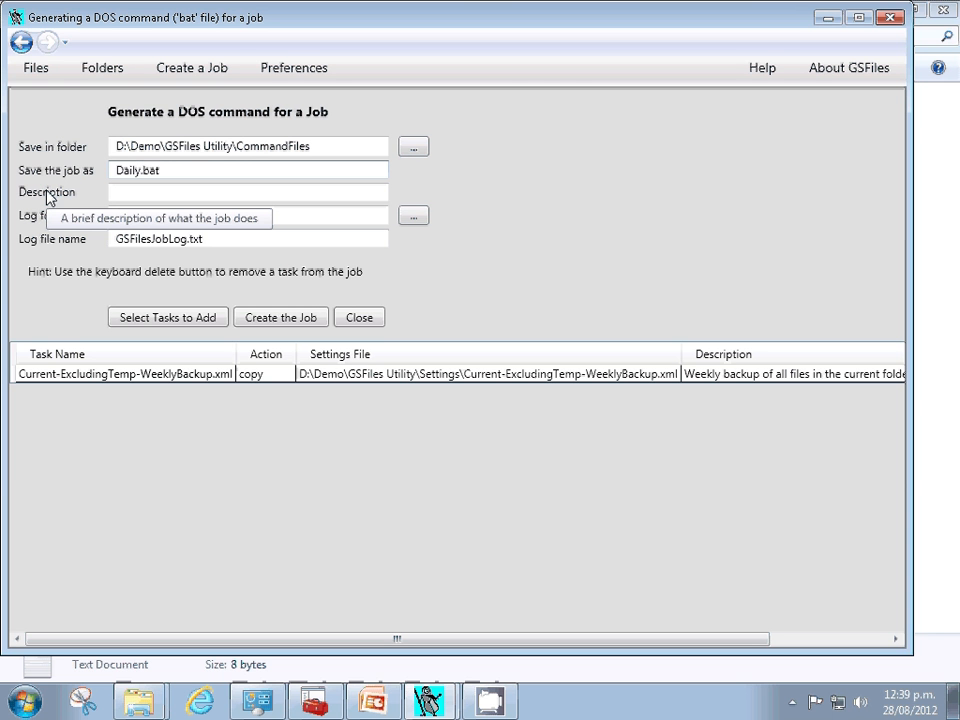
text(pshot)
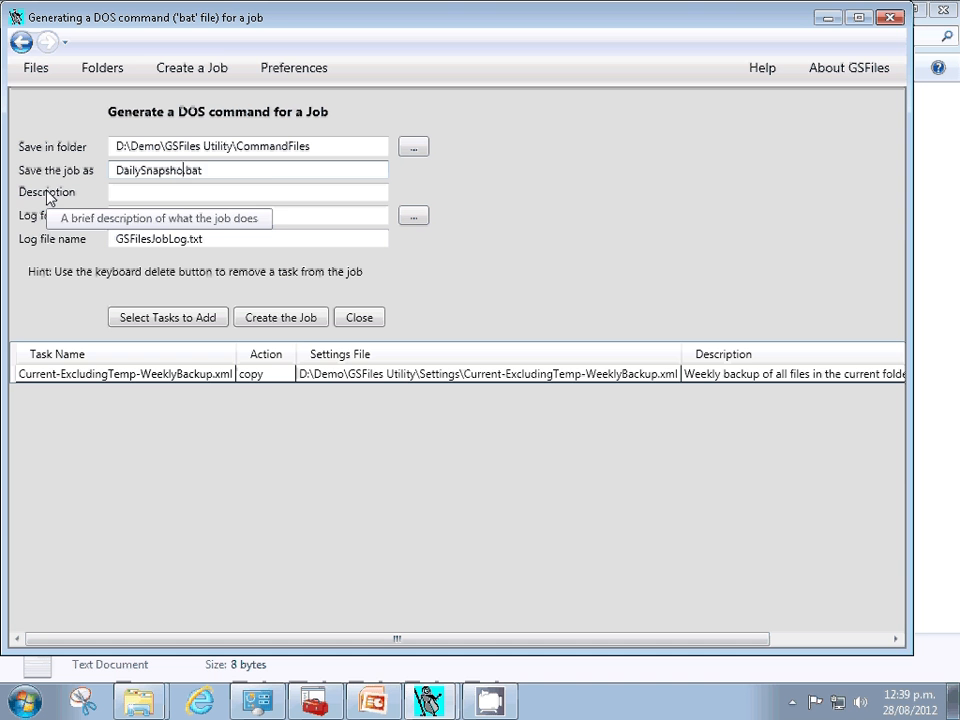
Replace the weekly backup task in the job with Current-ExcludingTemp-DailySnapshot.xml, using the copy action.
click(266, 381)
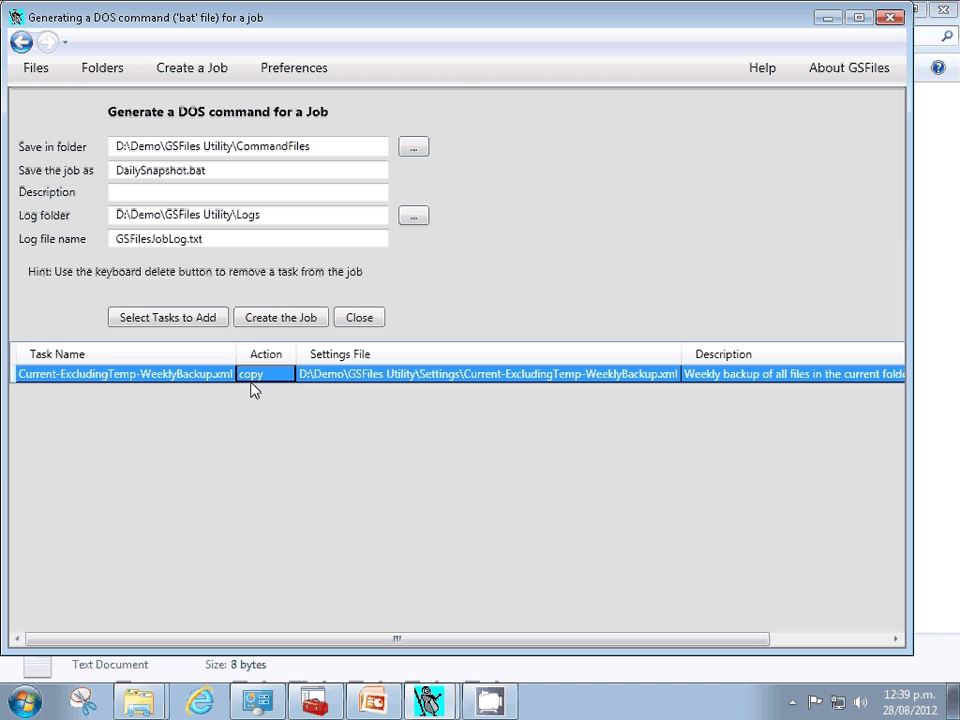
key(Delete)
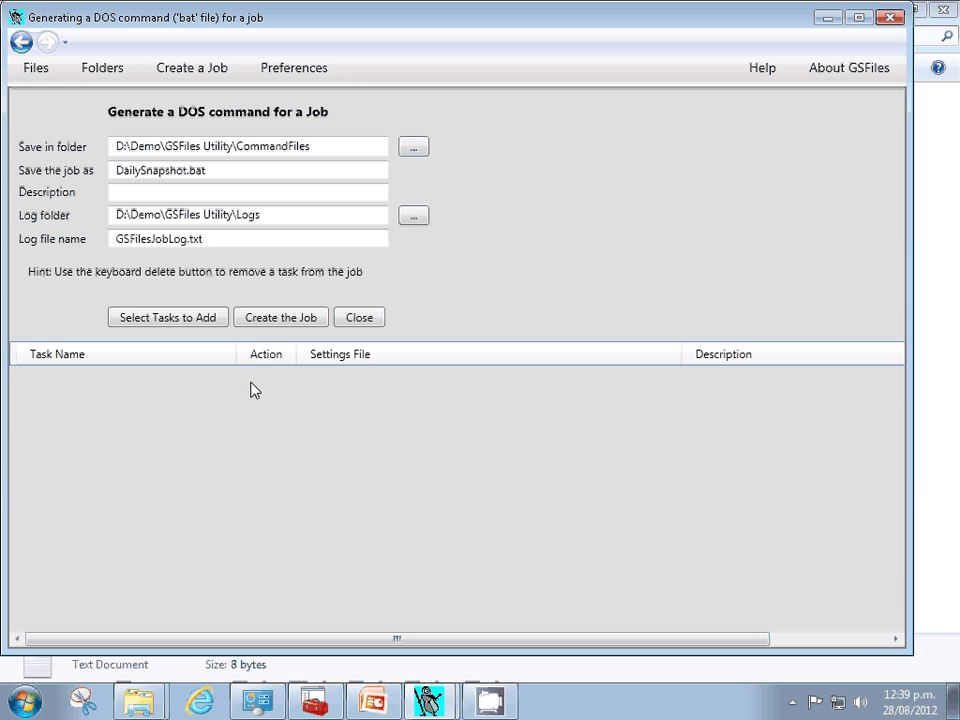
click(189, 324)
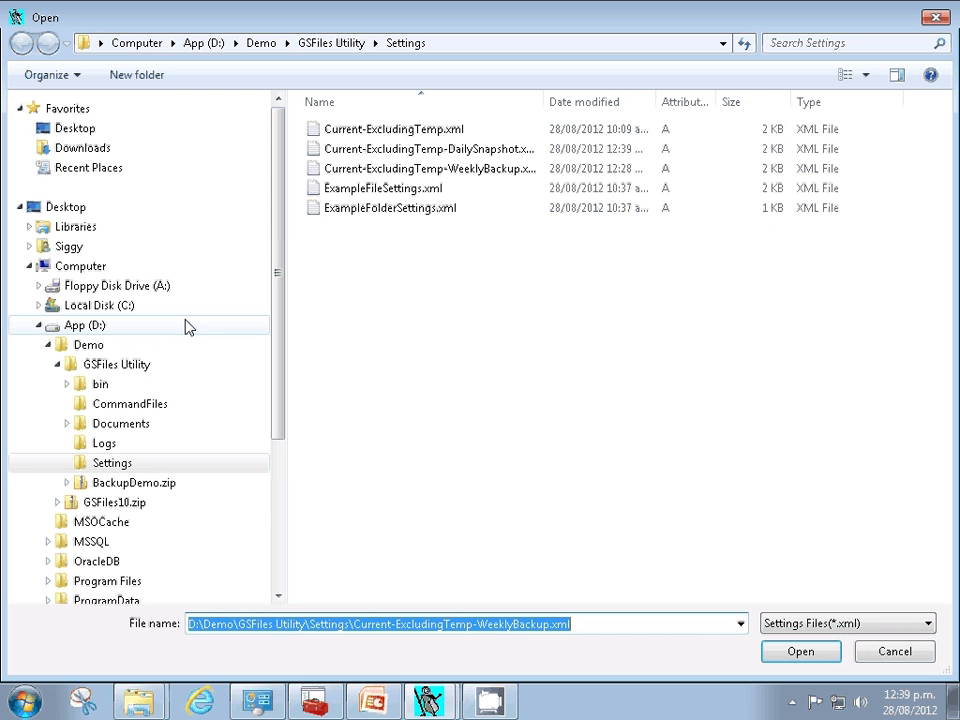
double_click(459, 150)
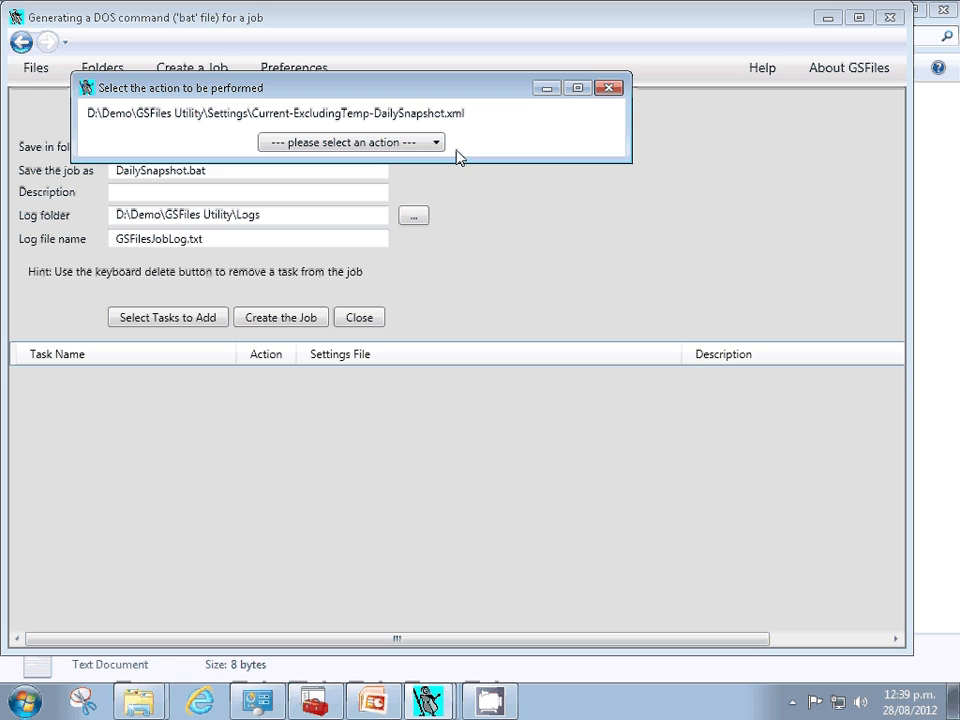
click(437, 145)
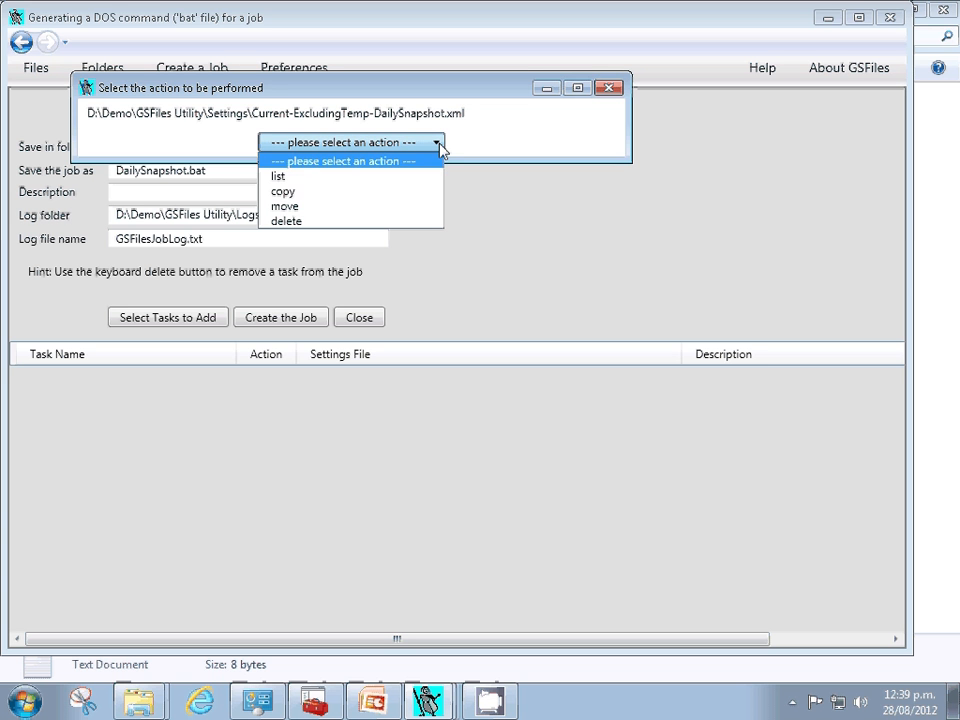
click(302, 194)
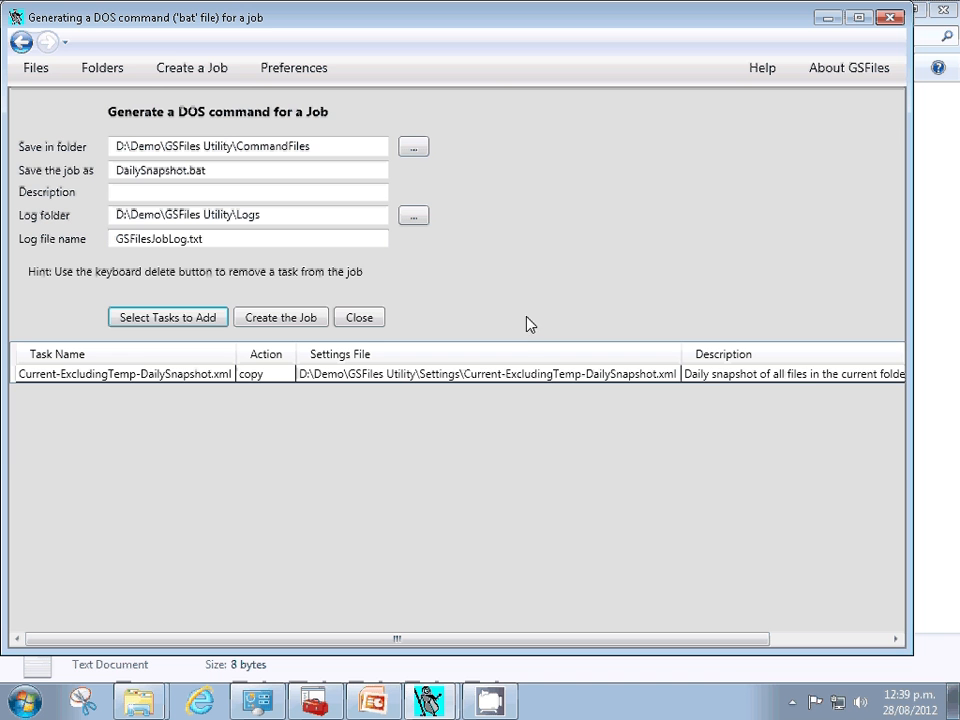
Create the DailySnapshot.bat job and open the generated command file for editing in Notepad.
click(294, 321)
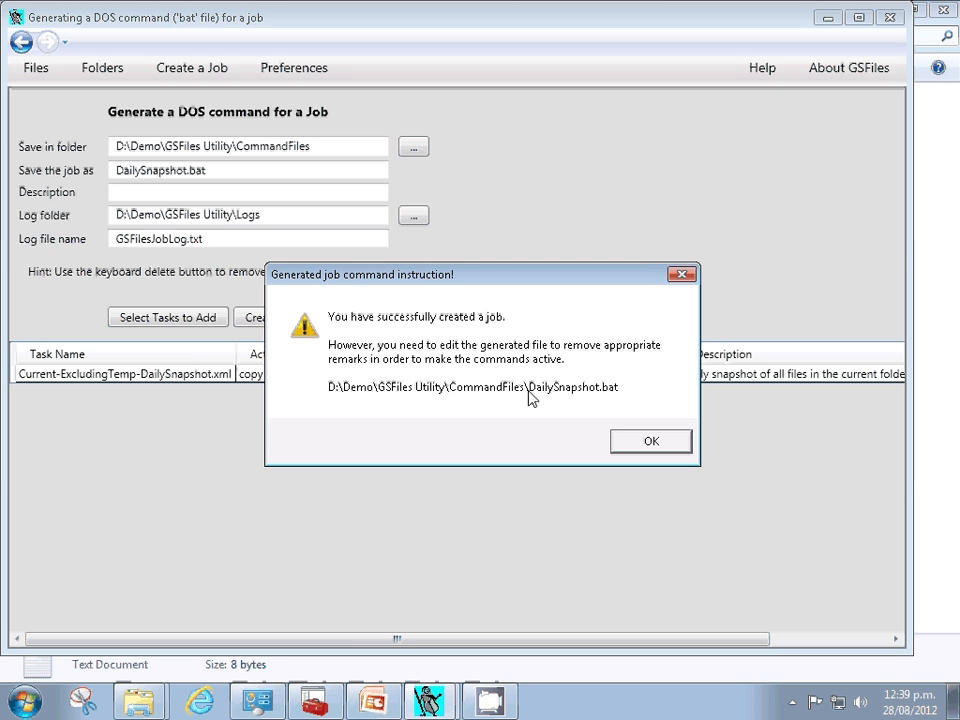
click(654, 446)
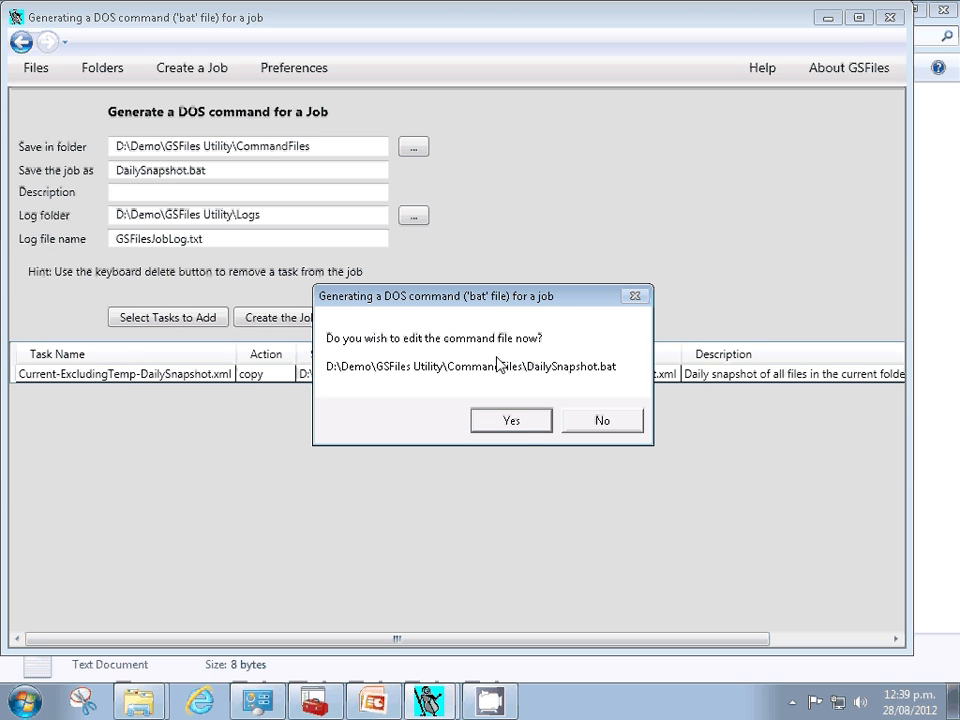
click(529, 421)
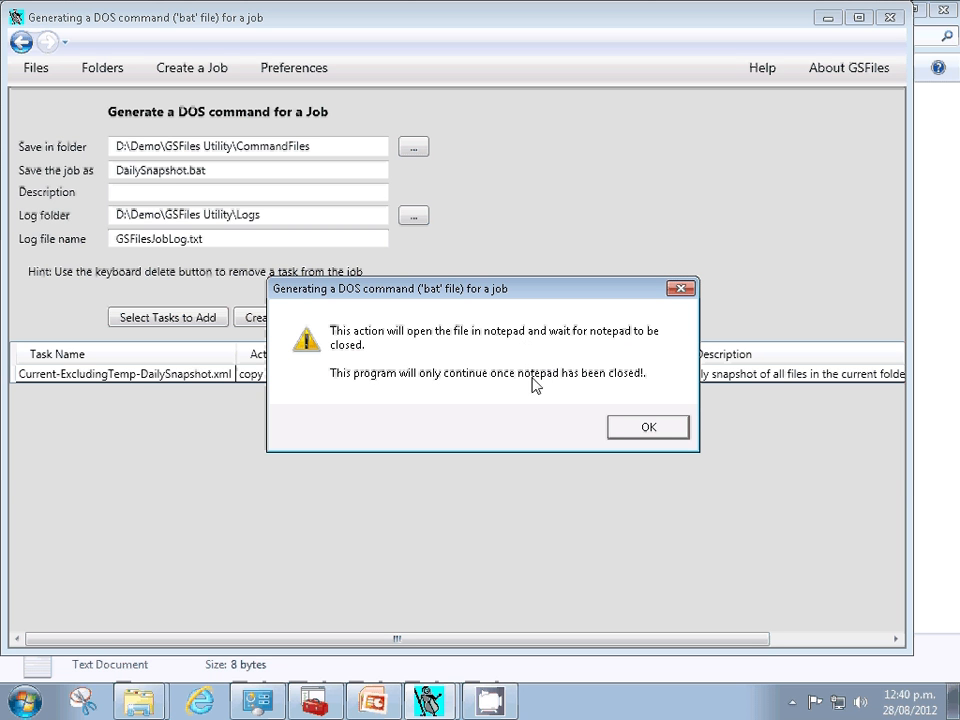
click(649, 428)
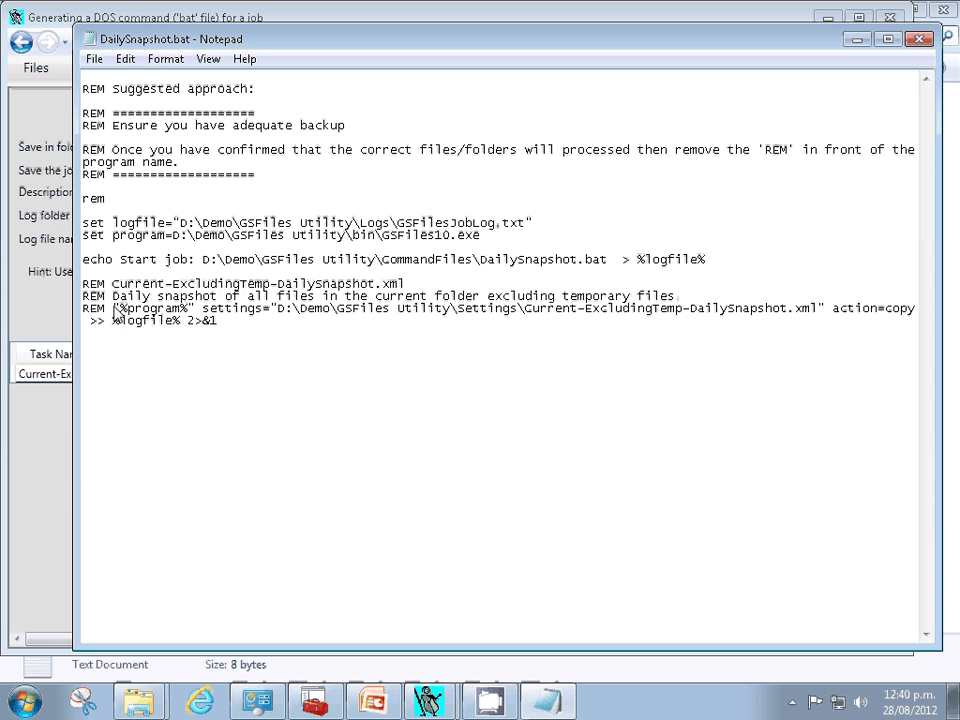
Remove the REM in front of the "%program%" command line to activate it, then save and close DailySnapshot.bat.
drag(111, 310, 68, 314)
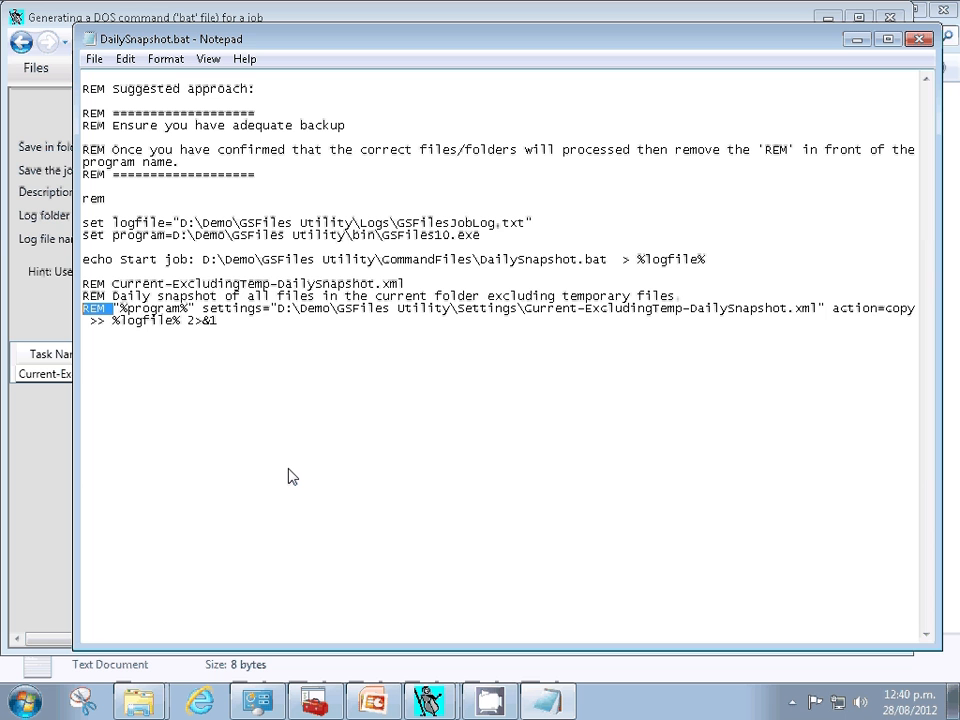
key(Delete)
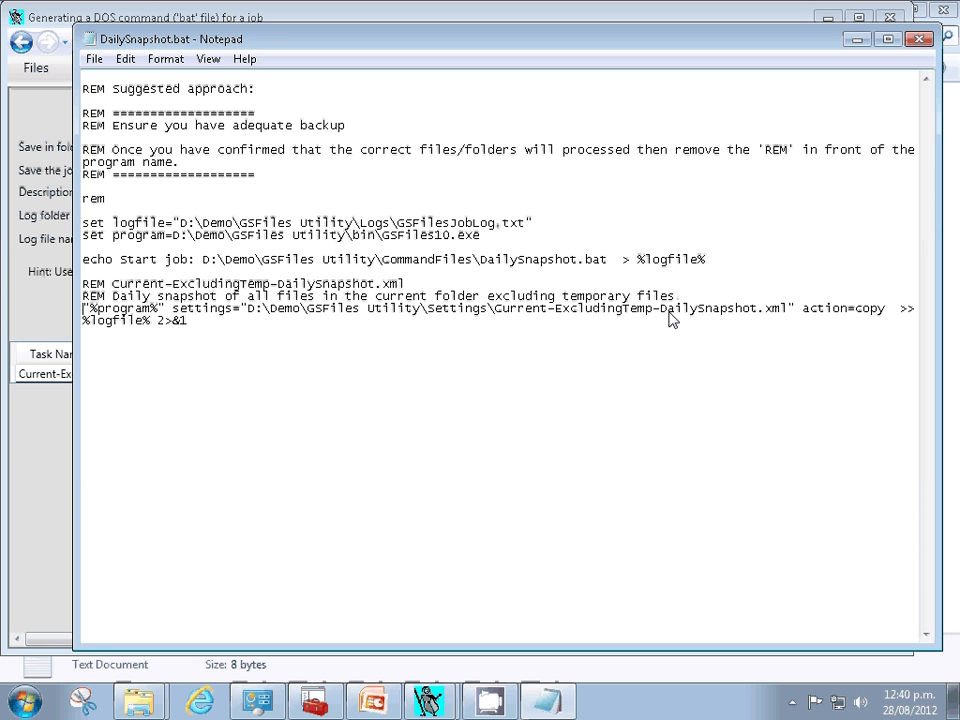
drag(661, 313, 758, 313)
click(878, 312)
drag(660, 313, 755, 316)
click(600, 336)
click(93, 60)
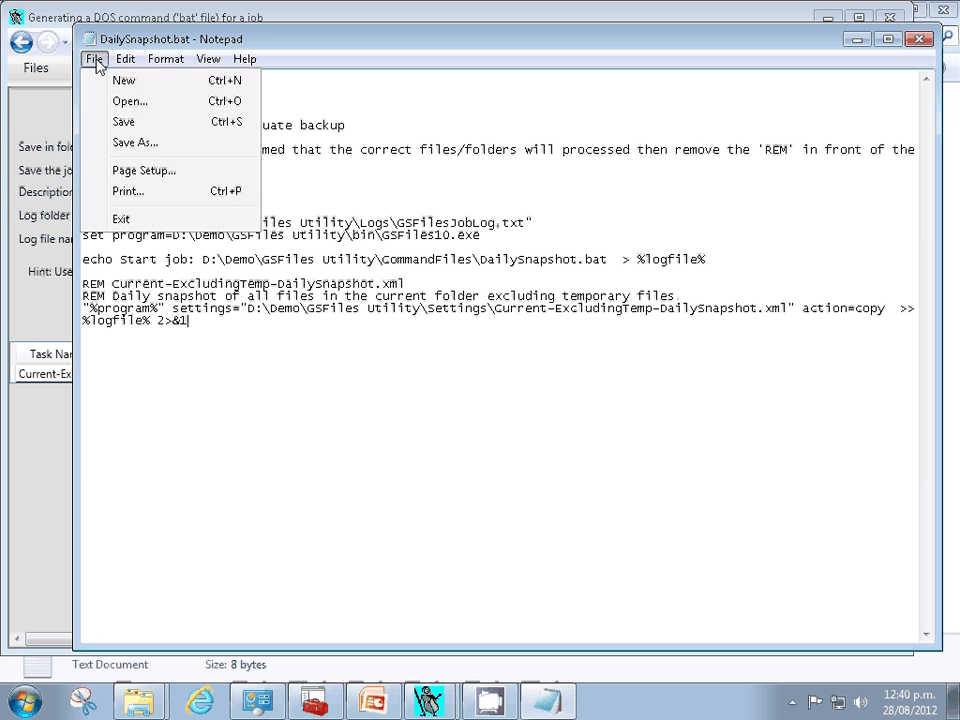
click(124, 121)
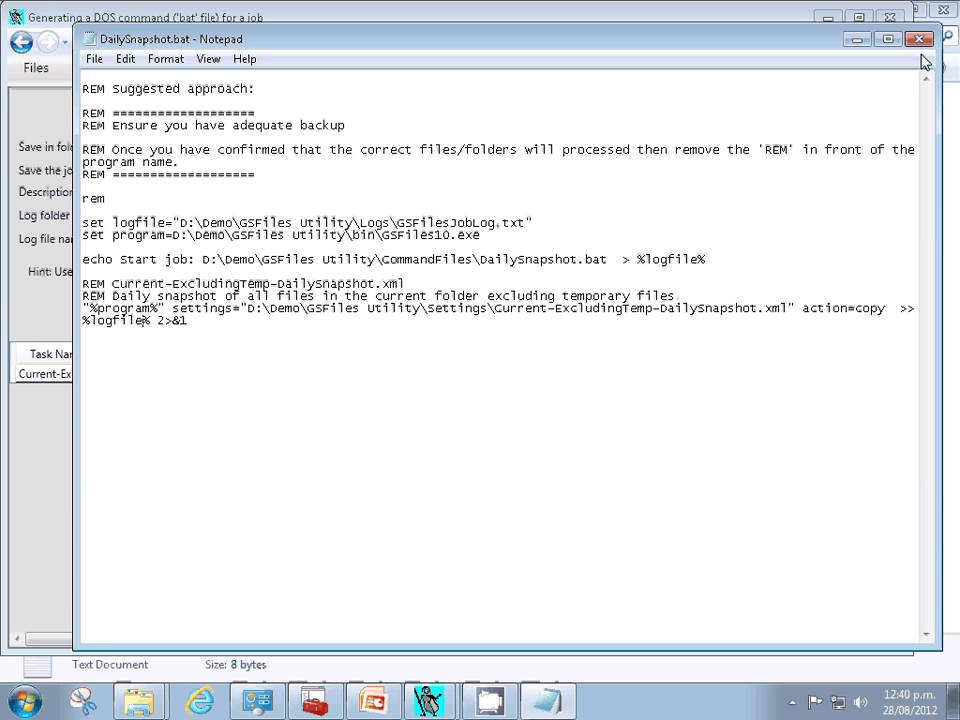
click(922, 43)
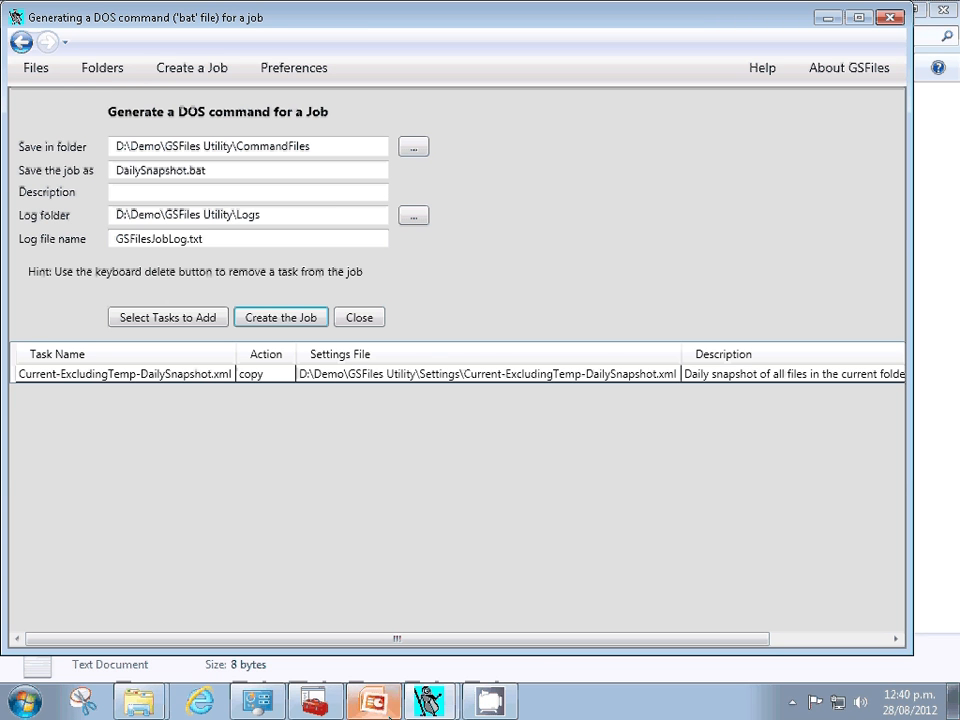
Switch to Task Scheduler and start a basic task in the Gandalf folder named "Daily Snapshot of Current Folder changes since last week's backup".
mouse_move(381, 708)
mouse_move(325, 705)
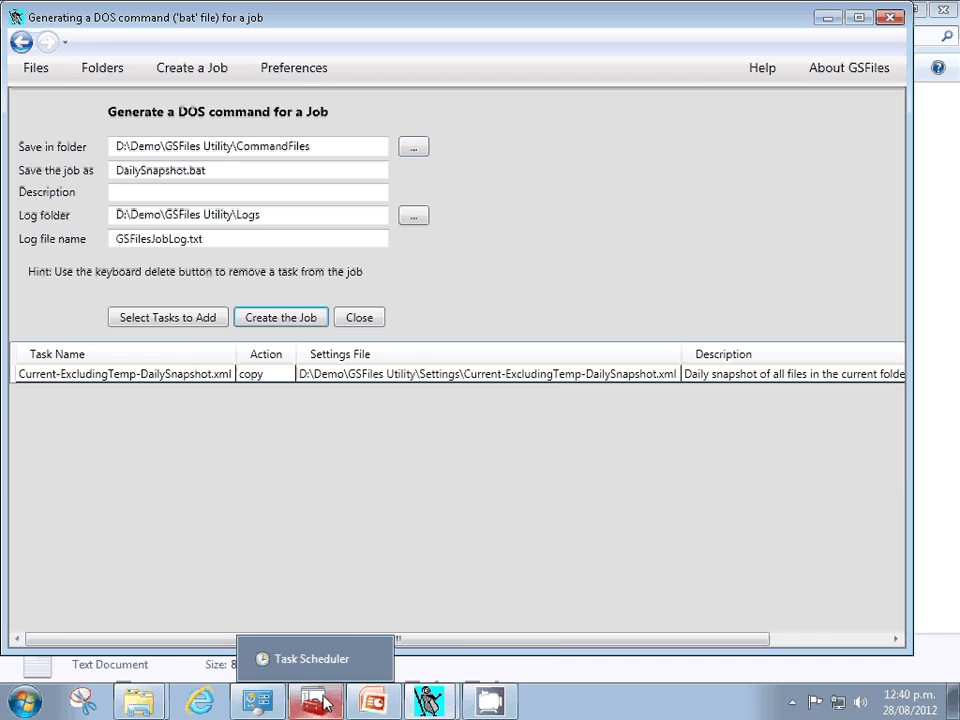
click(321, 666)
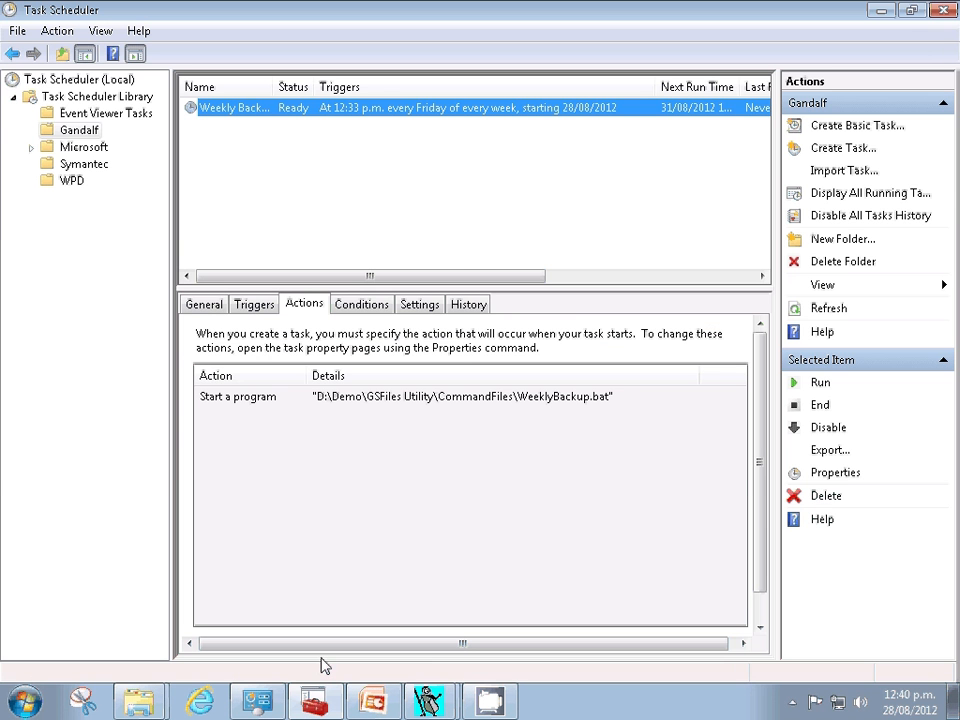
right_click(304, 178)
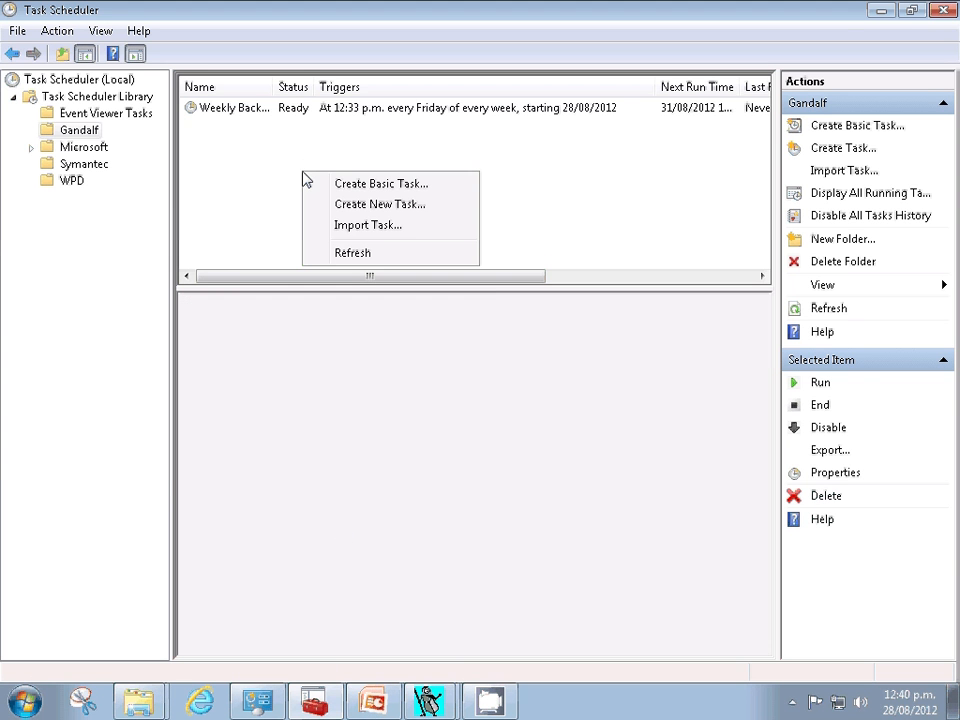
click(370, 189)
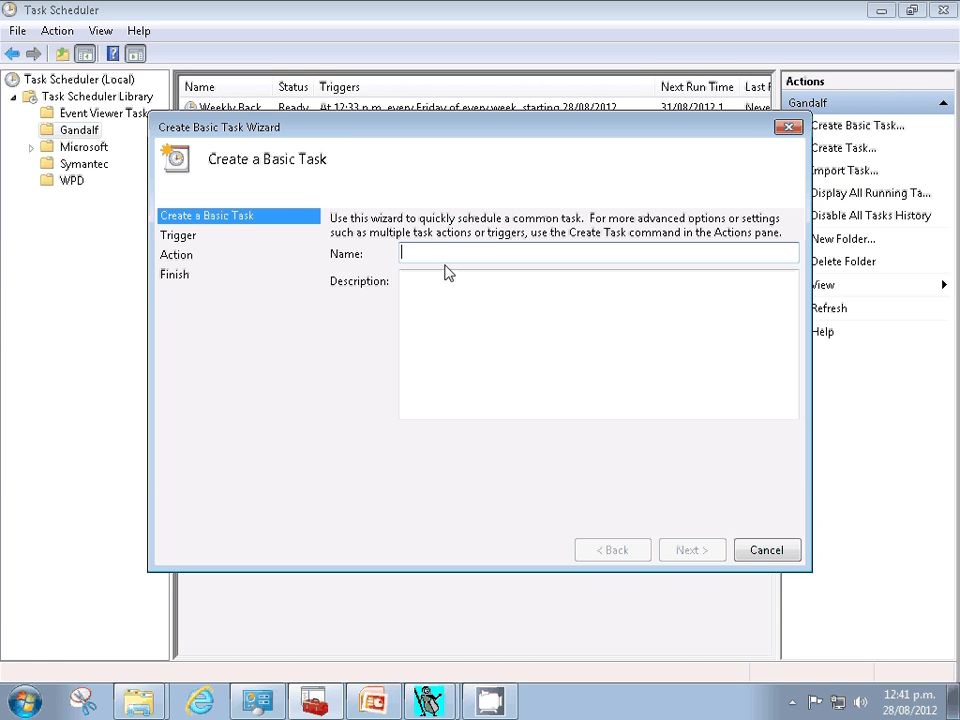
text(Da)
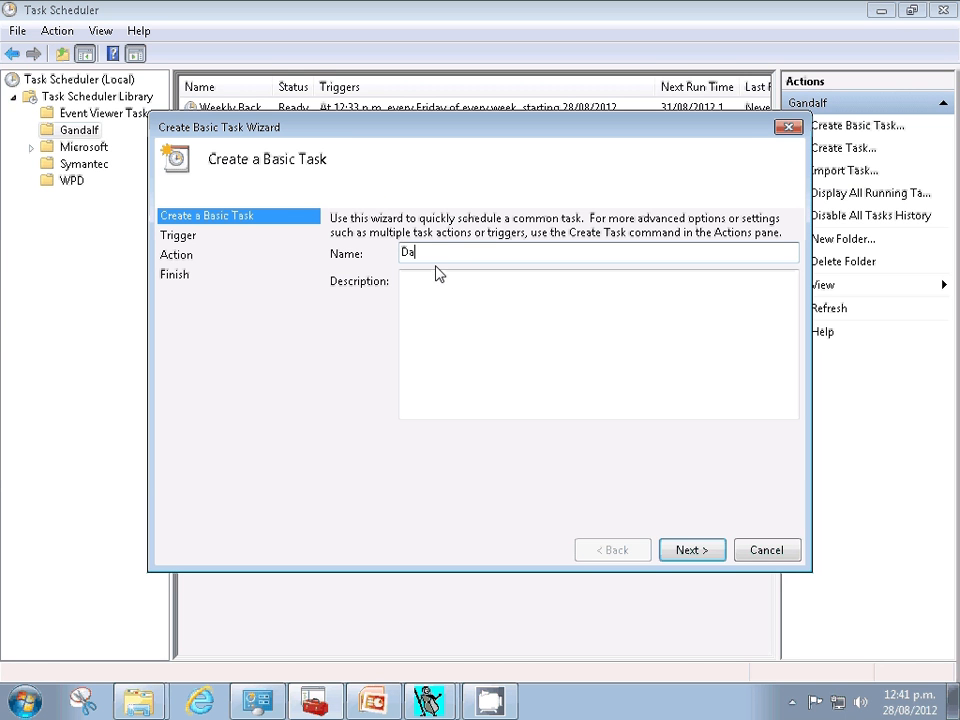
text(ily Snapshot of Current Folder ch)
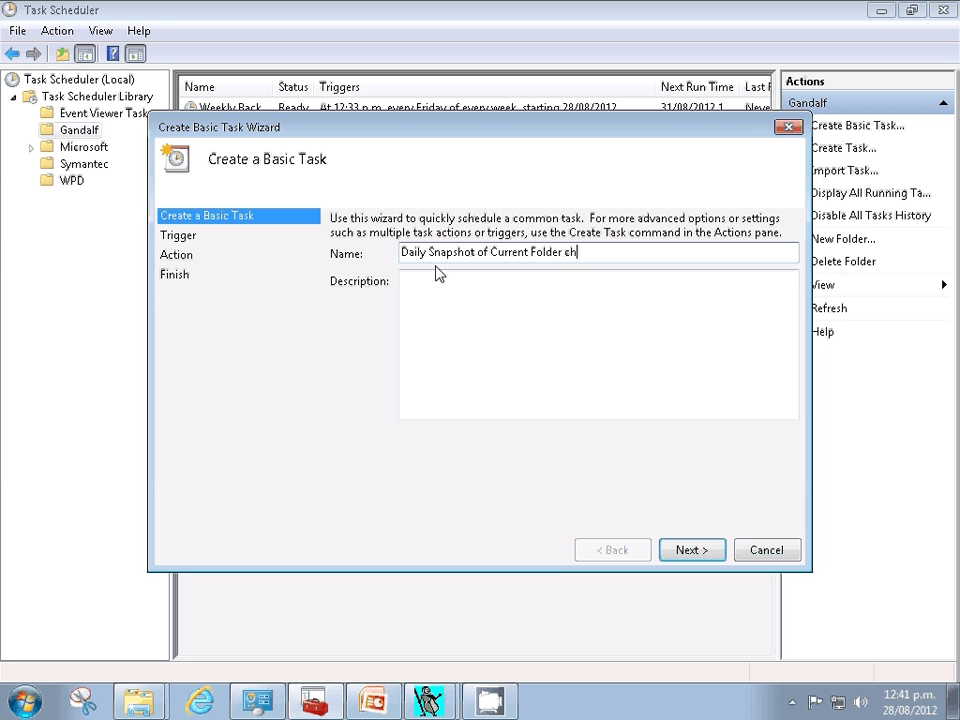
text(anges since last week's backup)
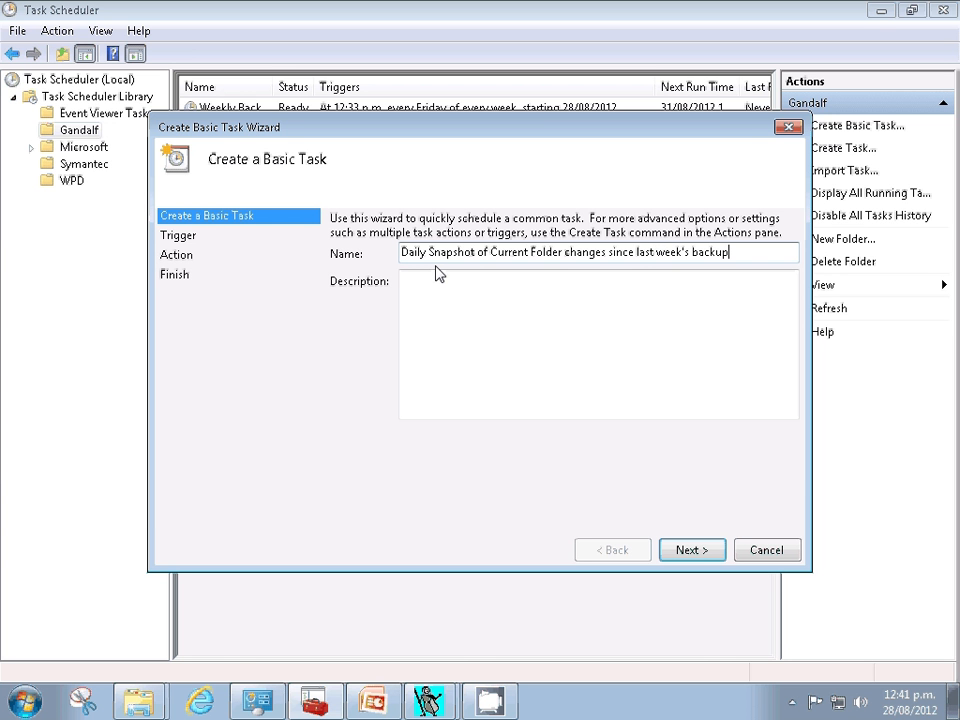
click(690, 551)
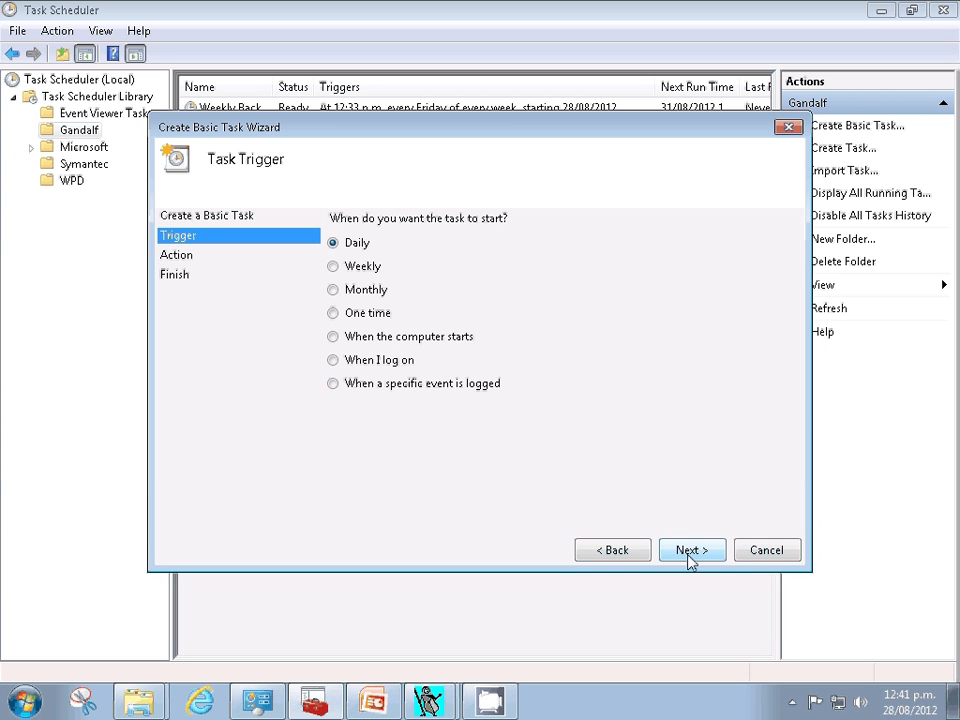
Give the task a daily trigger recurring every 1 day from 28/08/2012, with Start a program as its action.
click(690, 553)
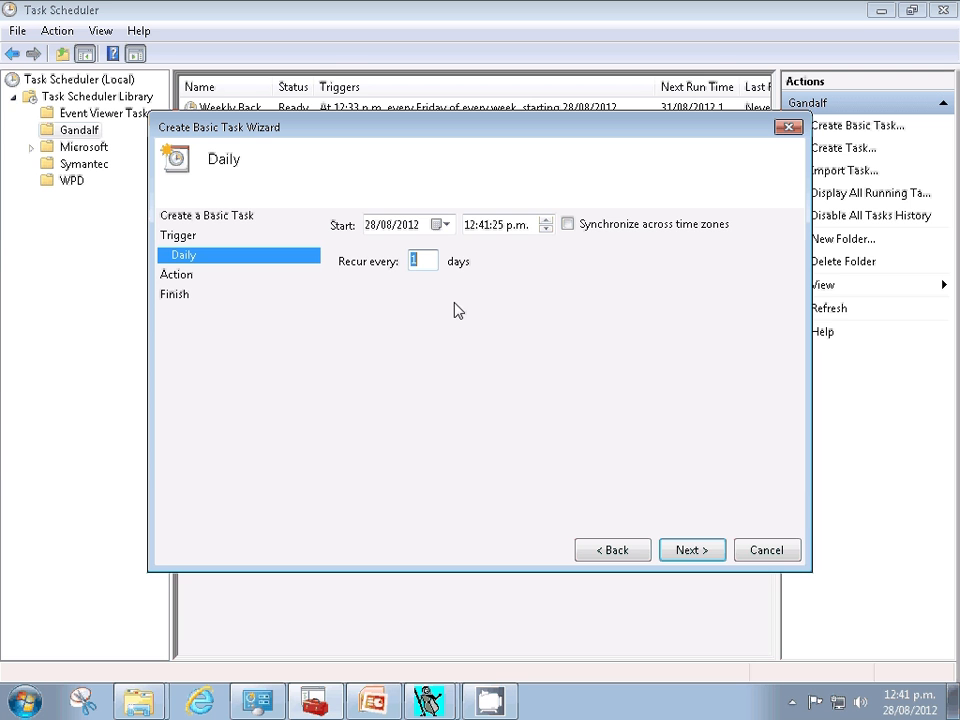
click(695, 553)
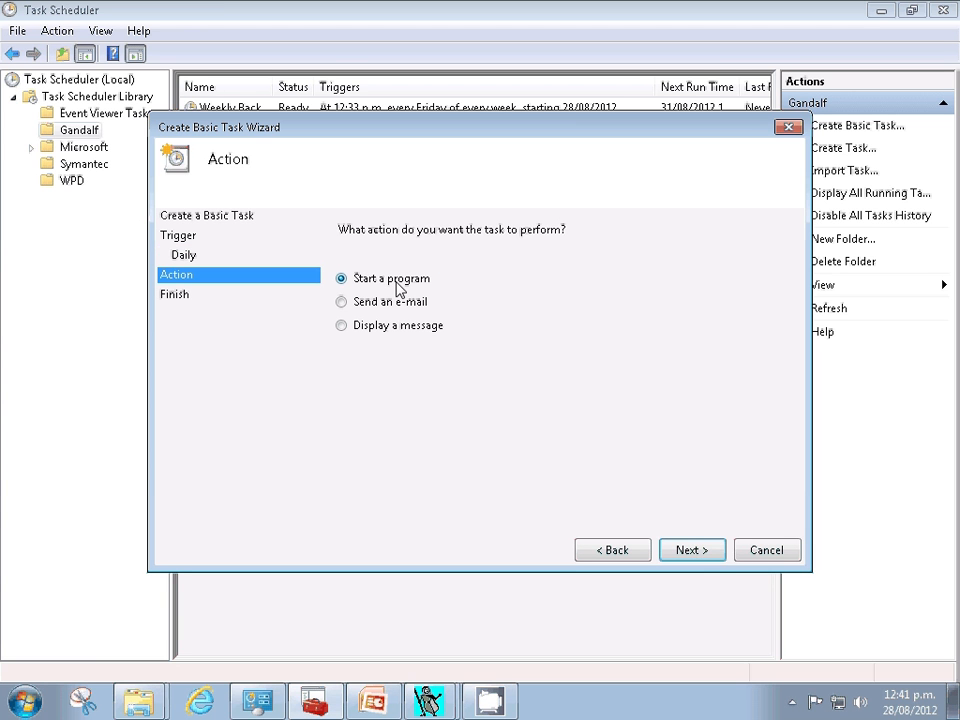
click(690, 552)
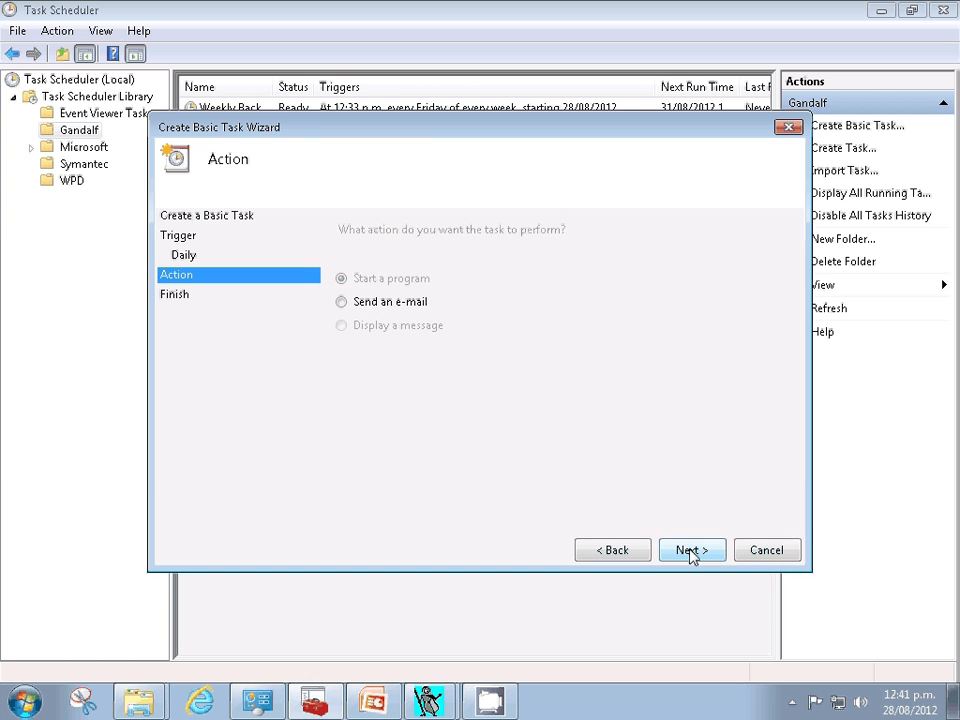
Set DailySnapshot.bat from the CommandFiles folder as the program the task starts and proceed to the summary.
click(734, 264)
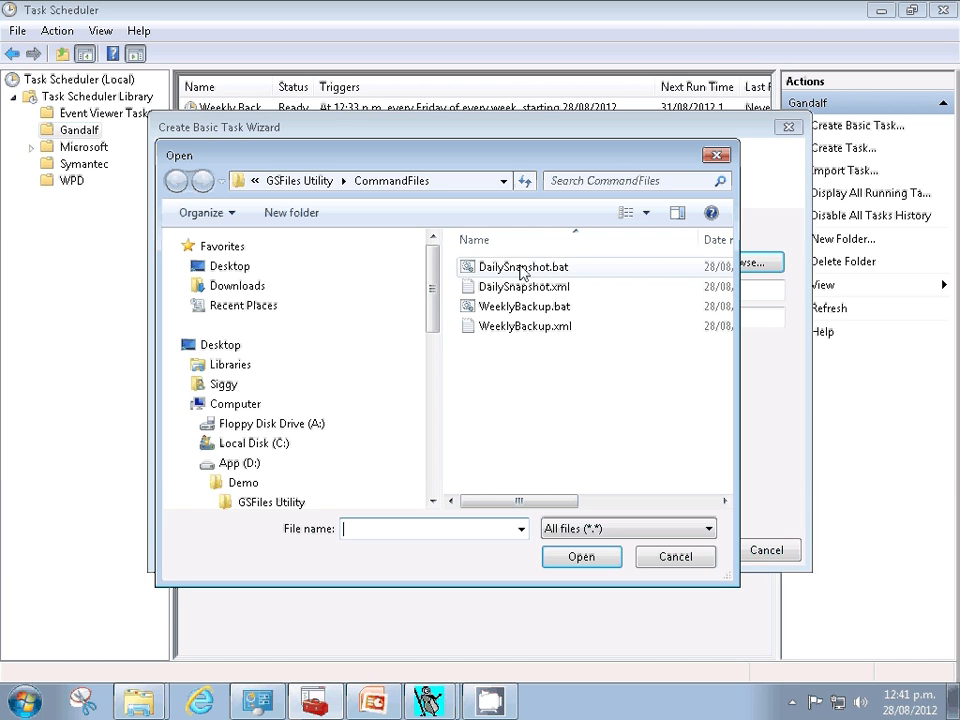
click(560, 267)
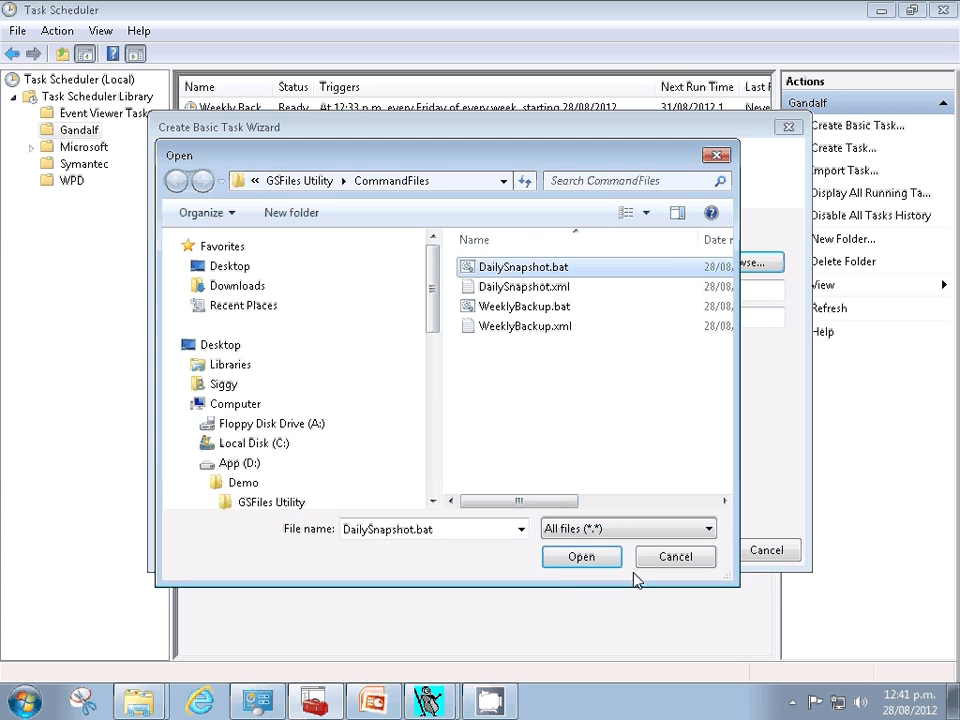
click(583, 556)
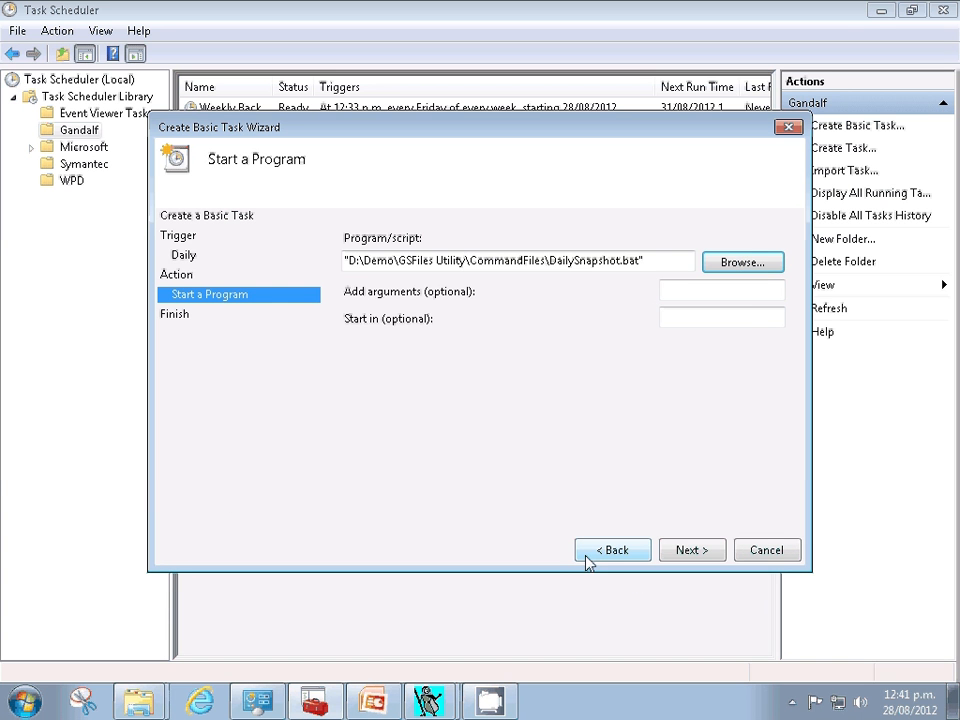
click(691, 550)
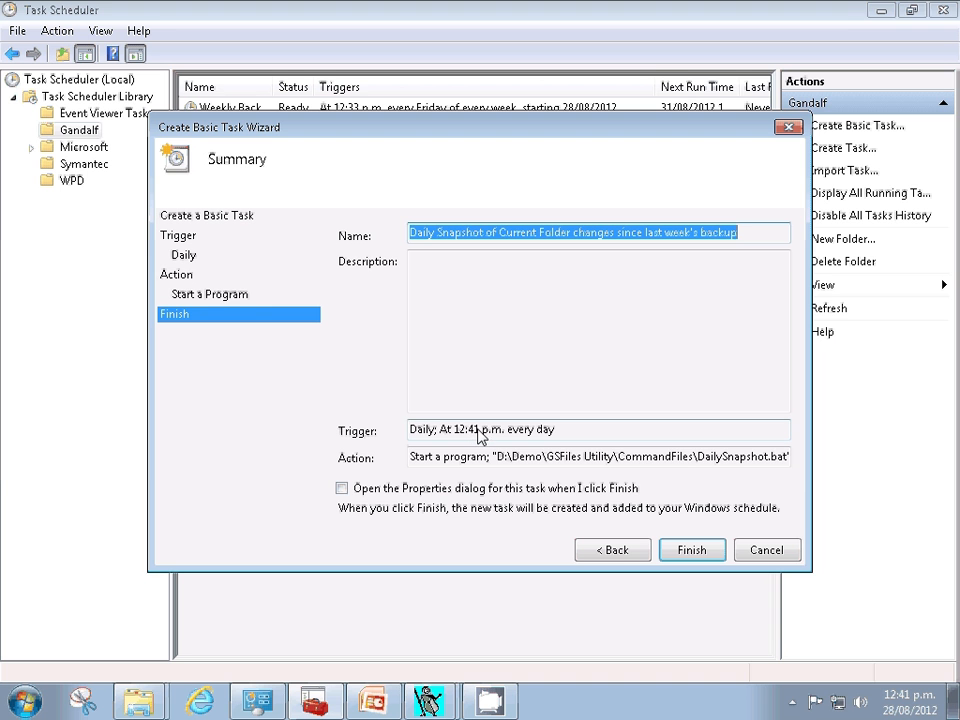
Return to the task's daily trigger settings and set the start time to 5:00:00 p.m.
click(614, 557)
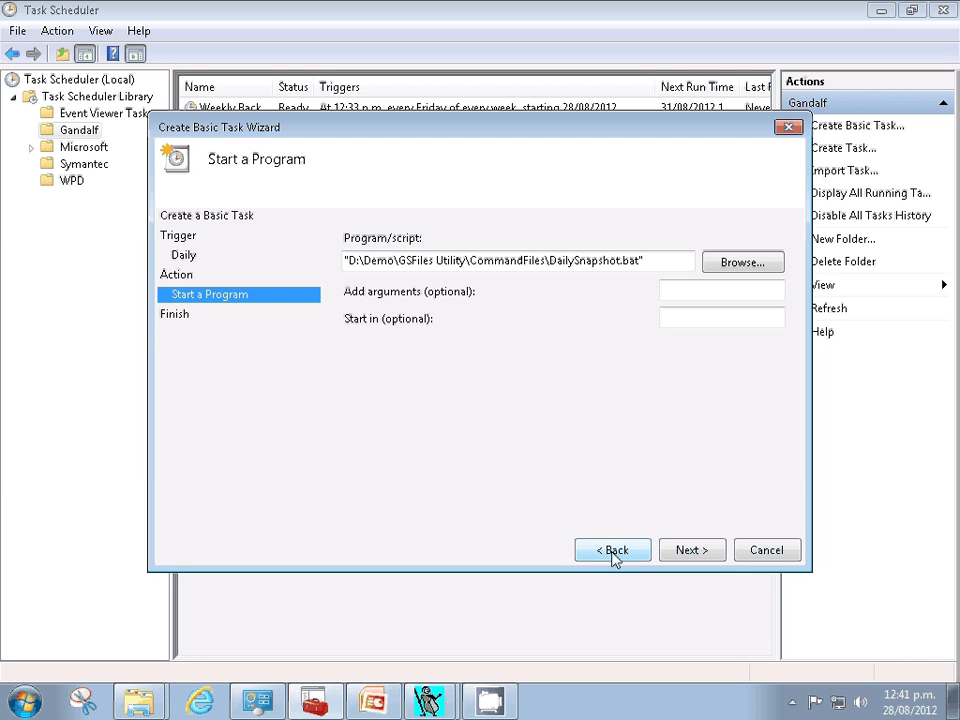
click(614, 553)
click(614, 555)
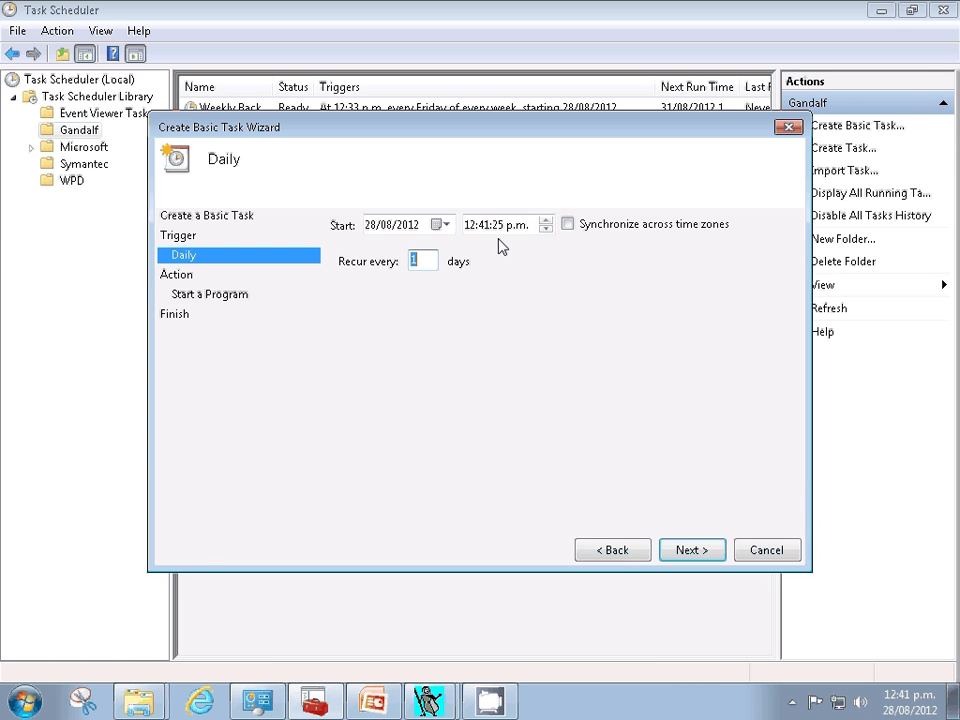
click(476, 226)
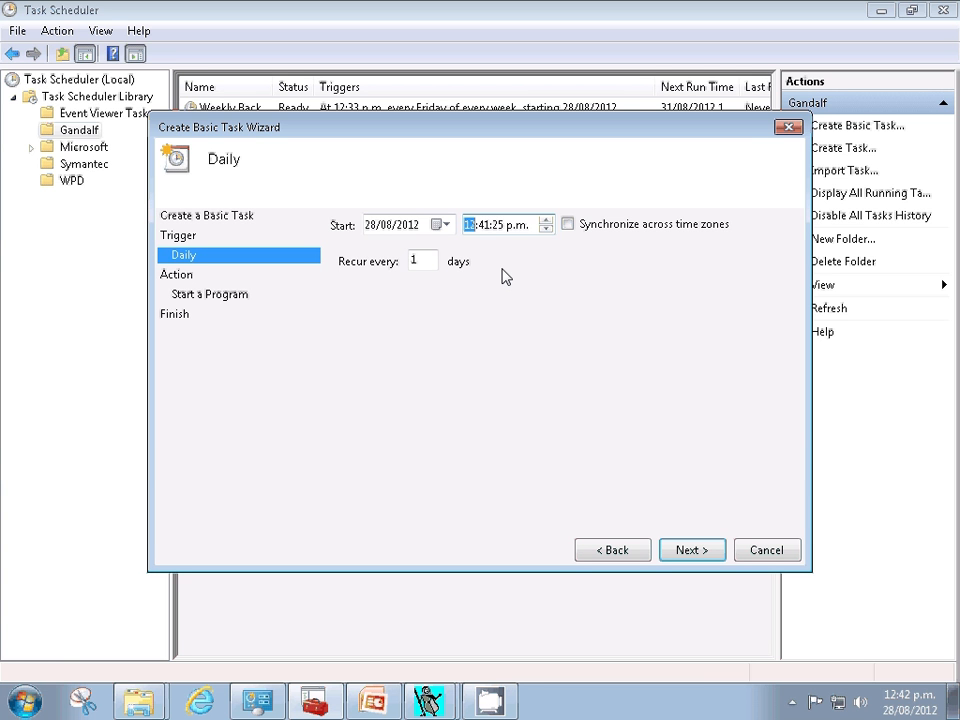
text(5)
key(Right)
text(00)
key(Right)
text(00)
Keep the start-program action and its script, and finish creating the daily snapshot task.
click(688, 555)
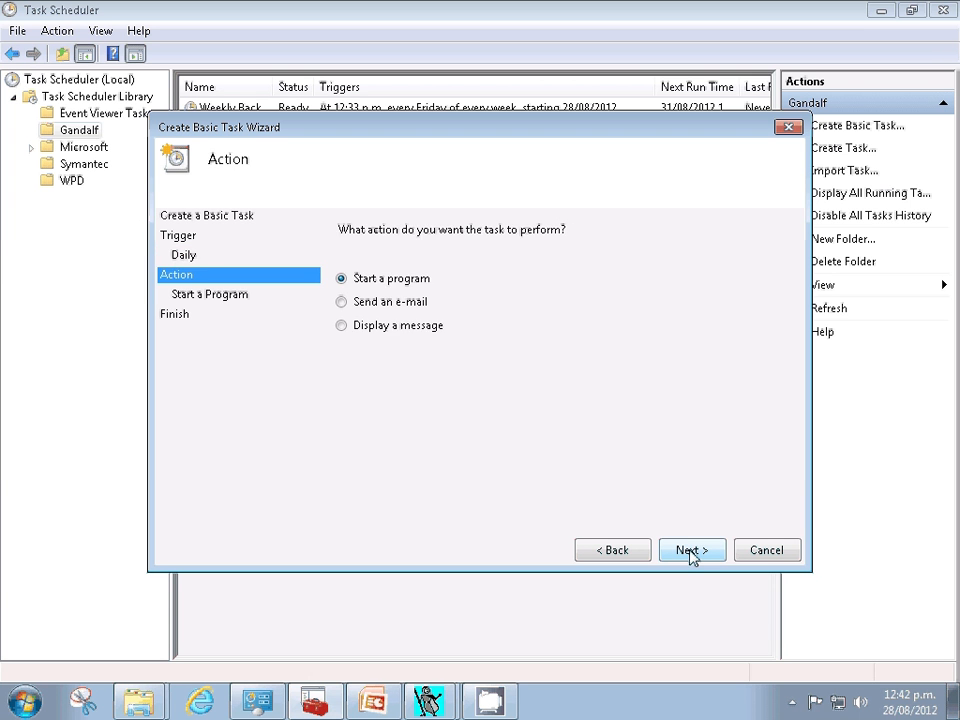
click(688, 555)
click(690, 552)
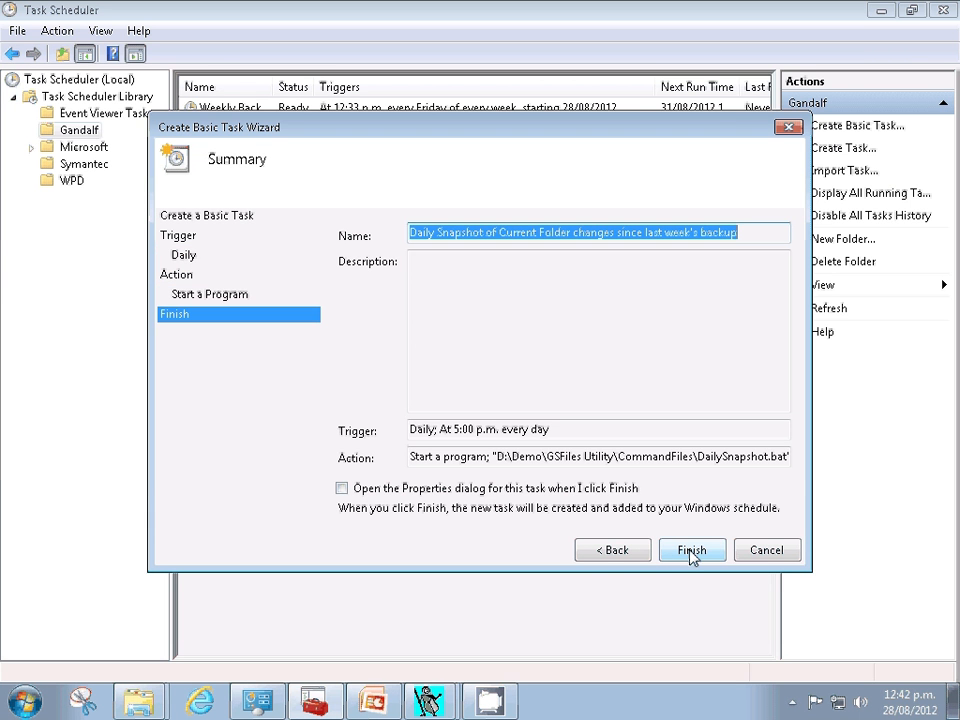
click(691, 552)
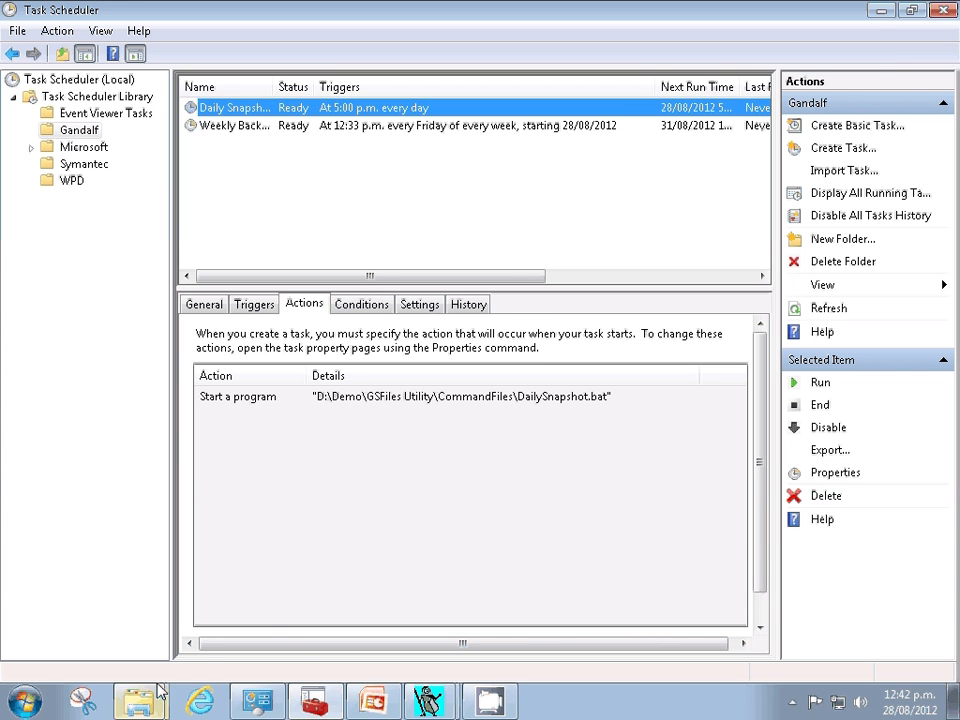
Switch to the Current folder's File Explorer window, go to CommandFiles and run DailySnapshot.bat.
mouse_move(147, 706)
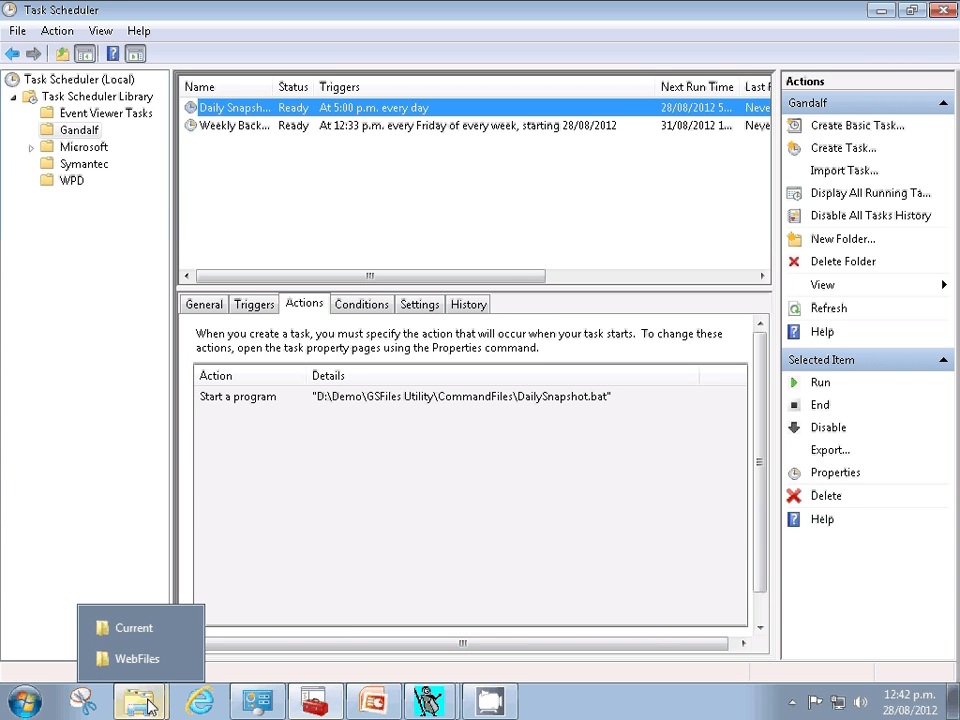
click(122, 627)
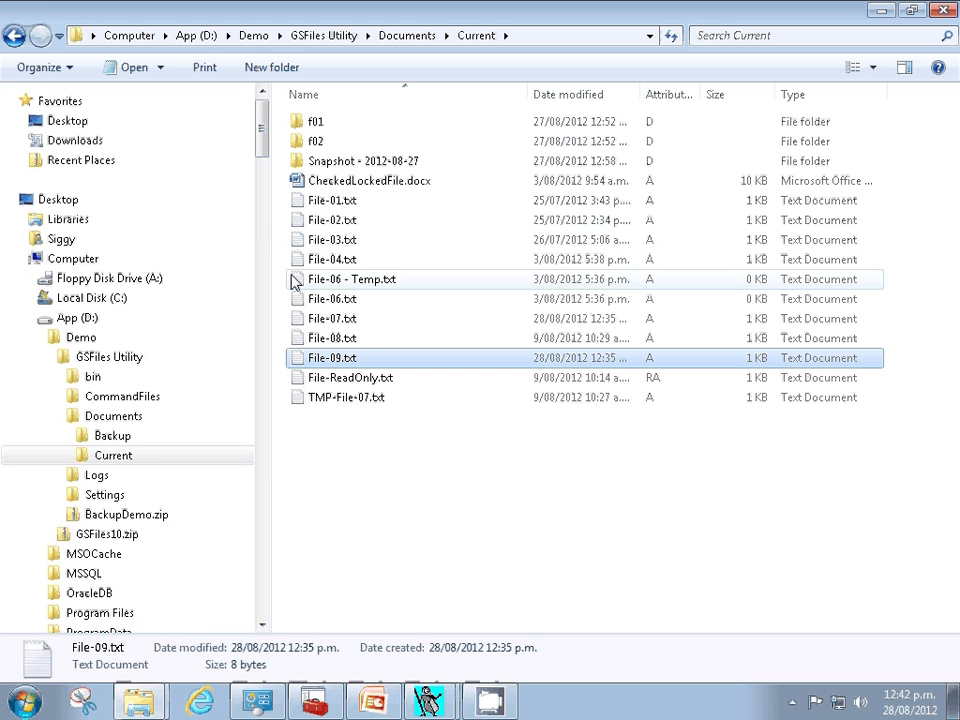
click(122, 397)
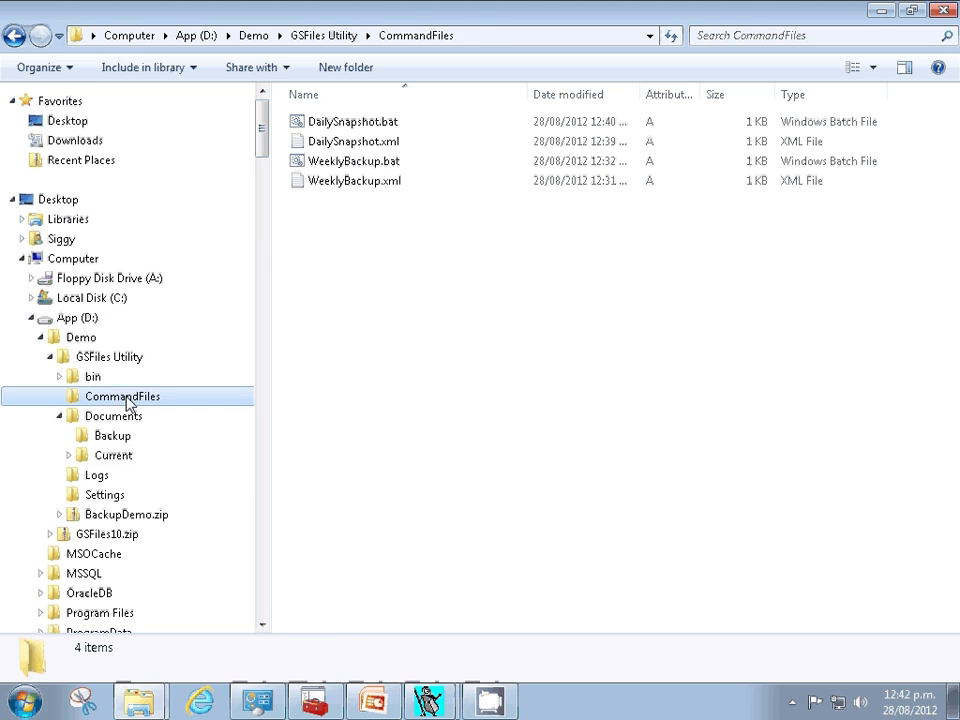
right_click(330, 124)
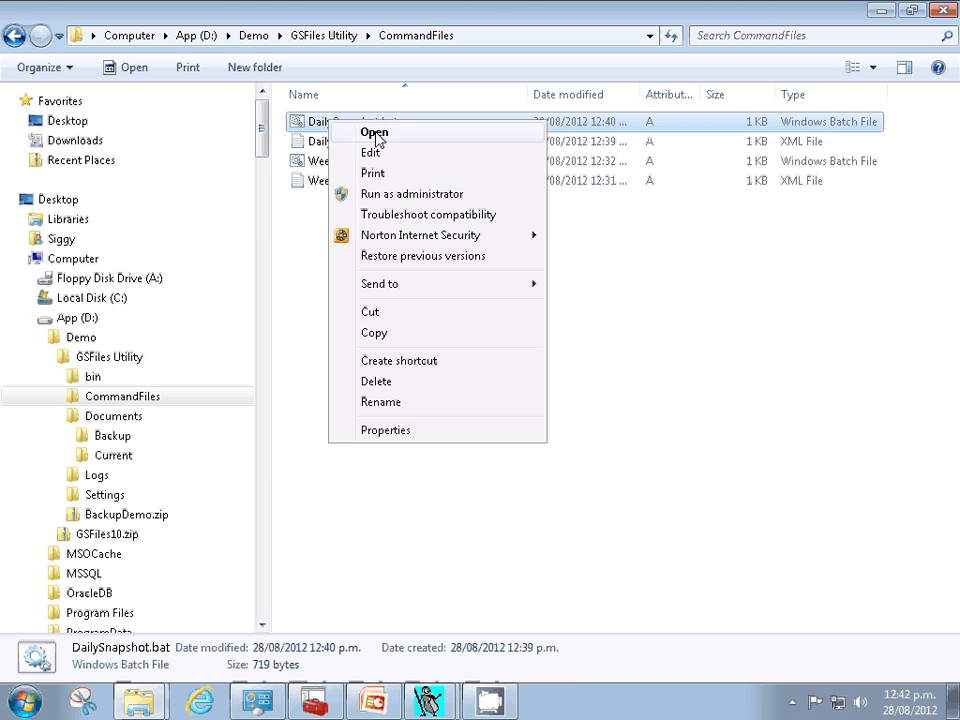
click(377, 136)
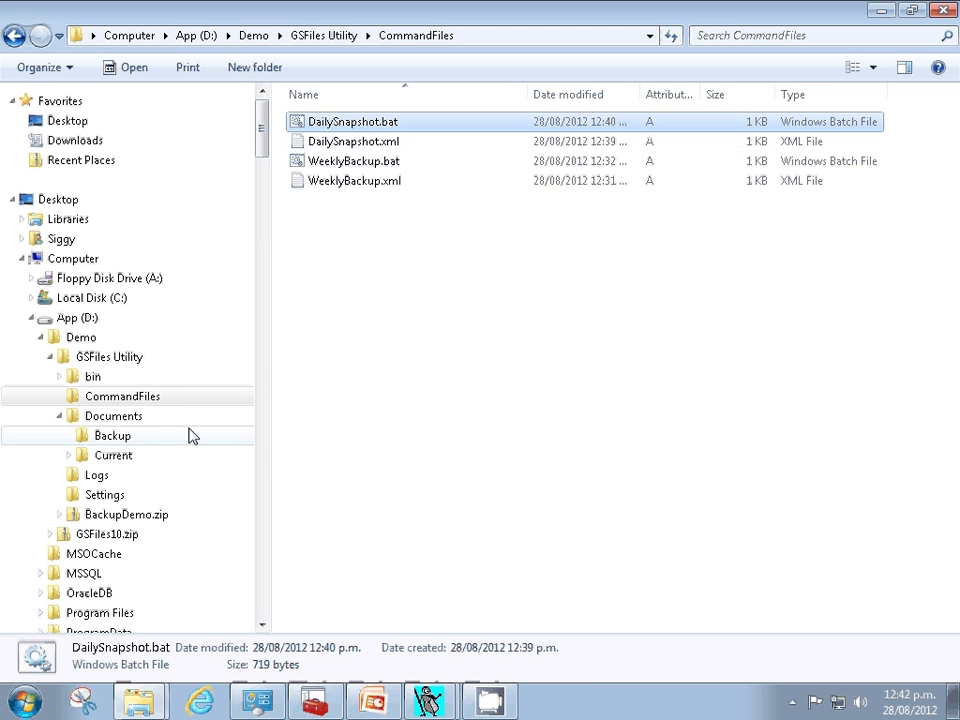
Open GSFilesJobLog.txt in the Logs folder, examine the job settings and copied files through to its end, and close it.
click(97, 476)
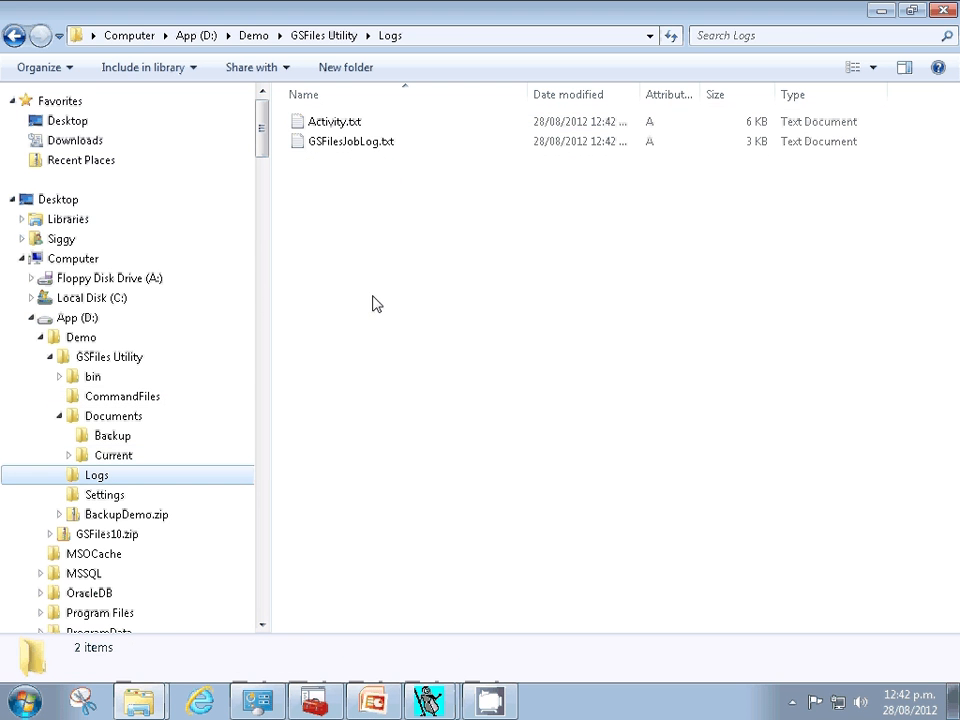
click(350, 145)
double_click(350, 145)
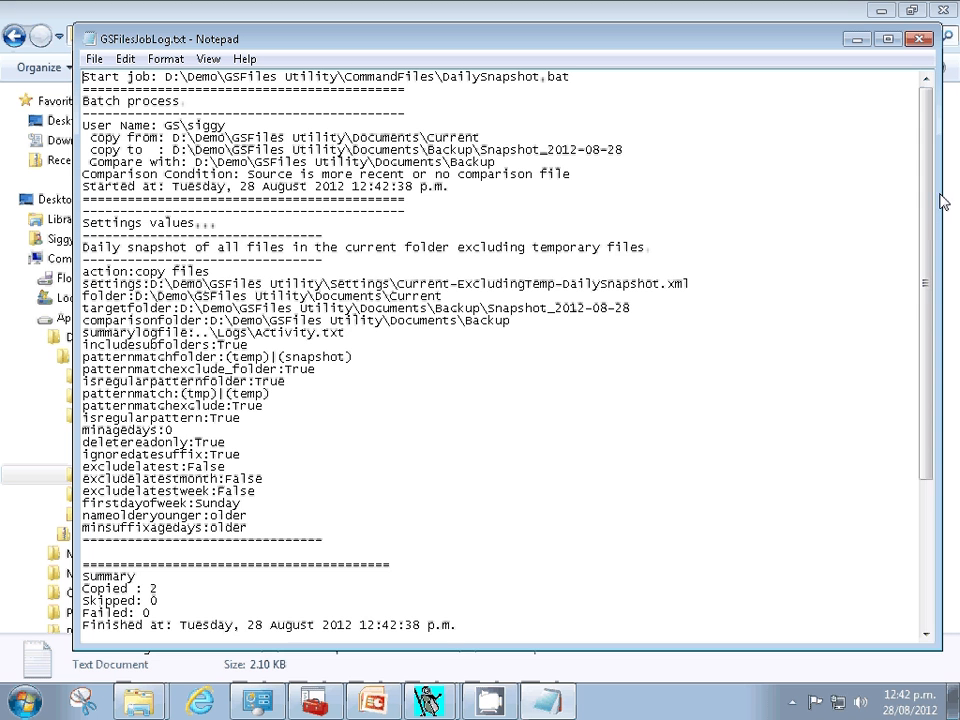
drag(928, 199, 939, 399)
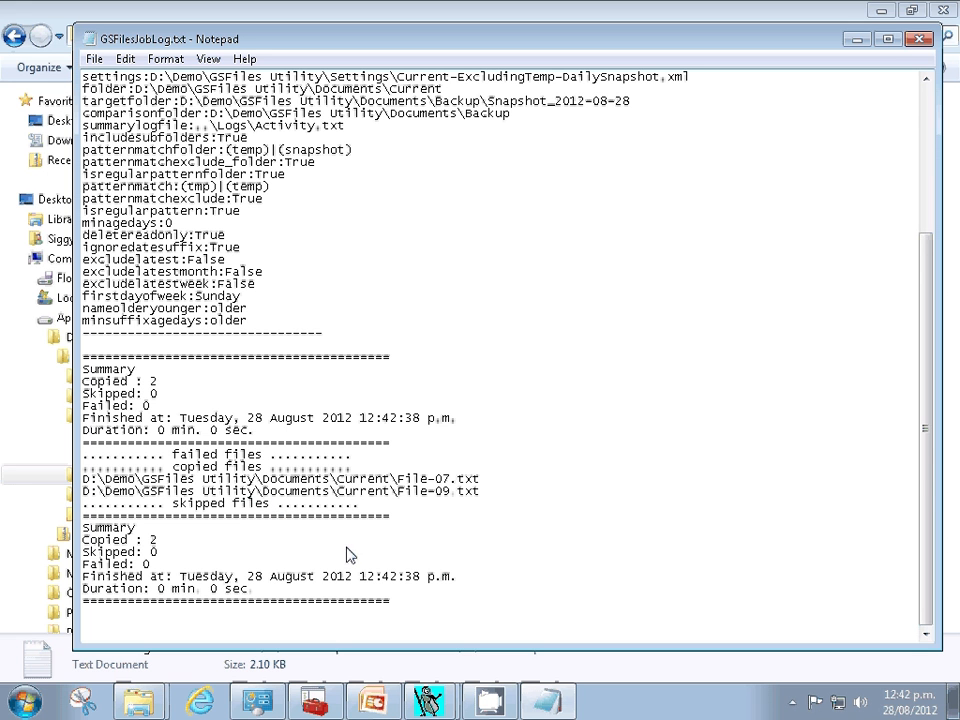
click(919, 38)
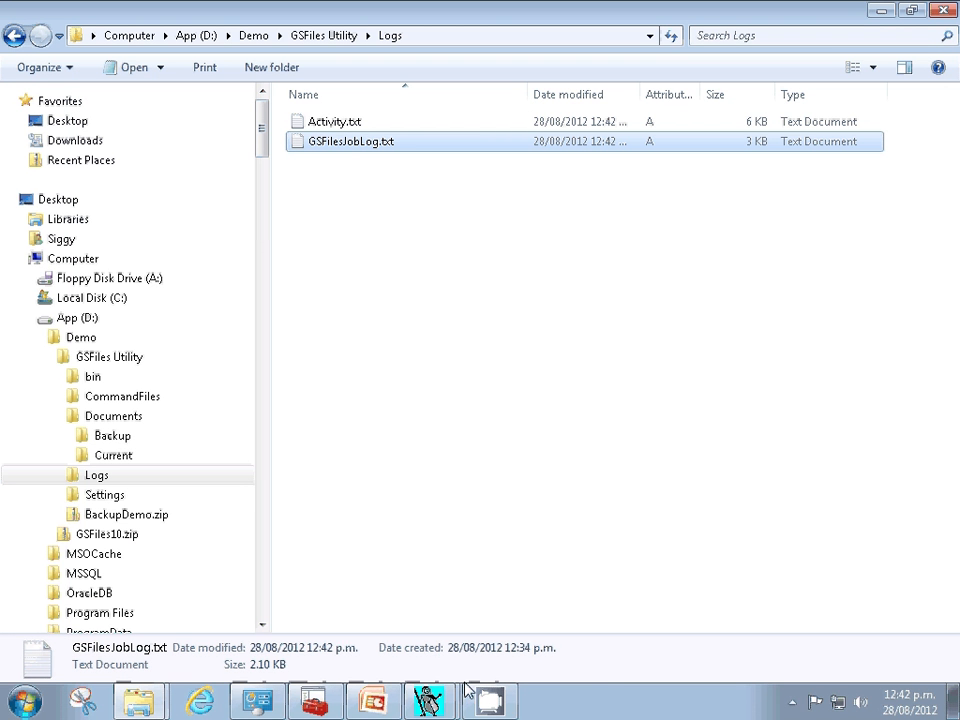
Switch to GSFiles, return to the daily snapshot copy settings and append a Date and time stamp to the target folder name.
click(428, 698)
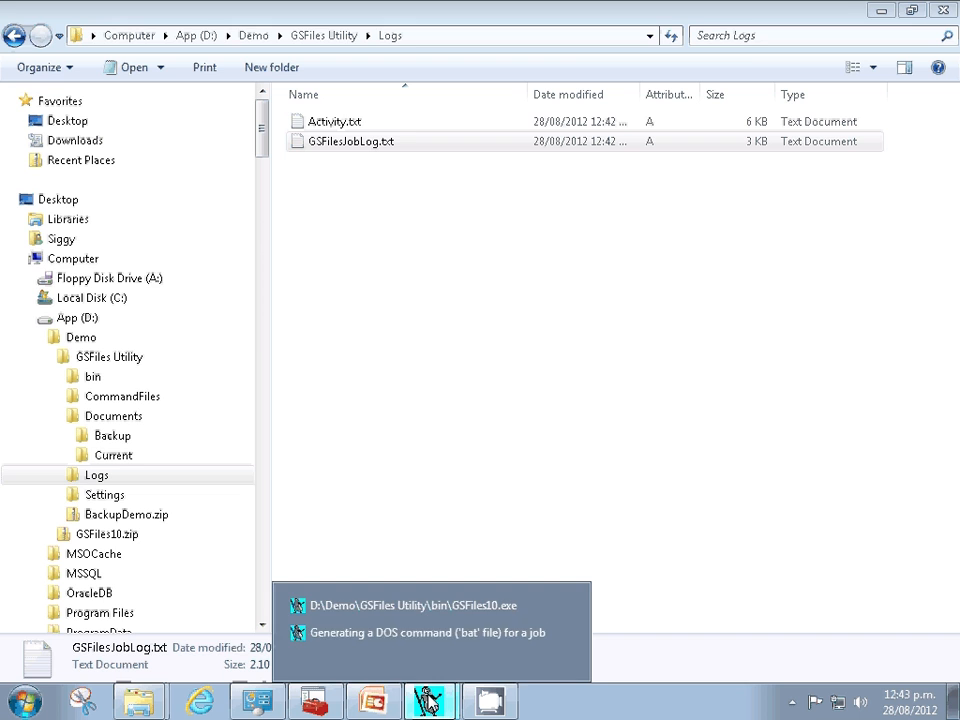
click(399, 633)
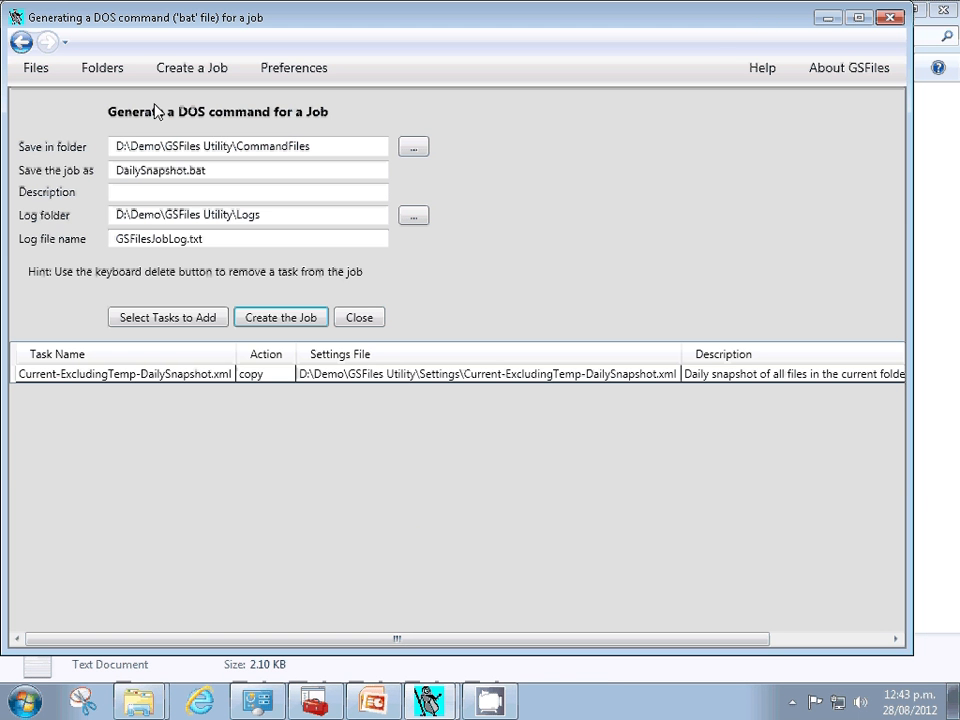
click(24, 43)
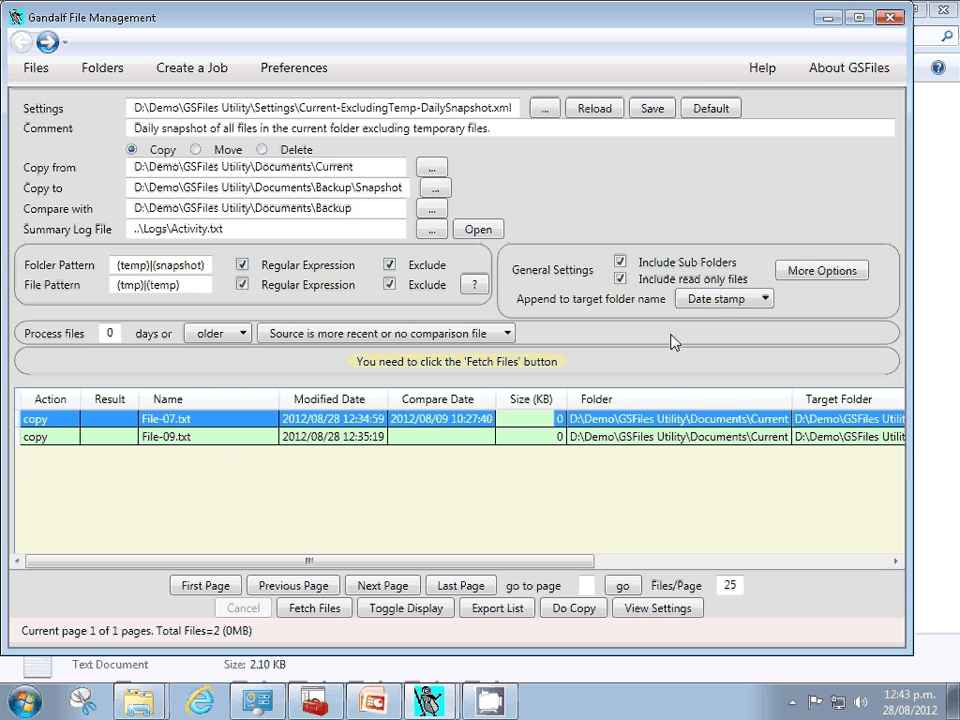
click(766, 300)
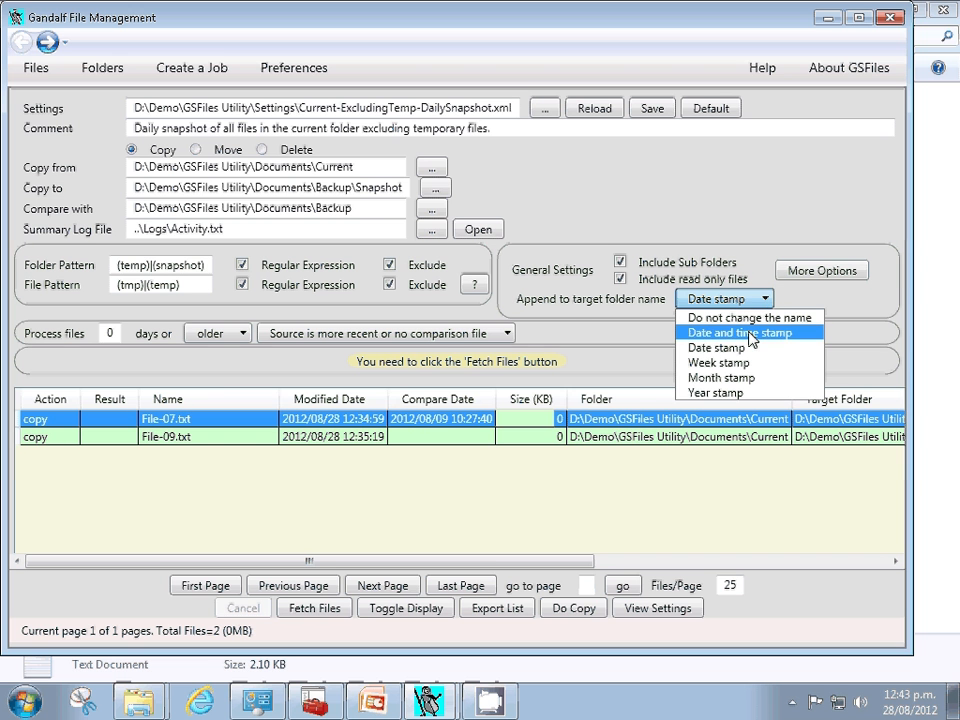
click(752, 334)
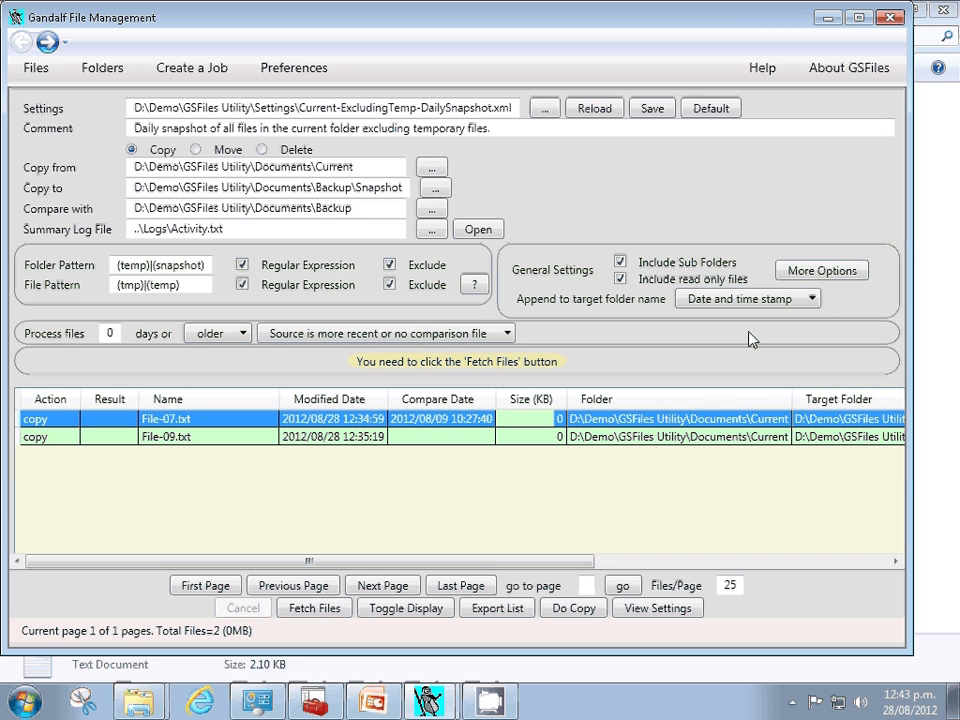
Remove "Daily" from the settings file name and save the settings as Current-ExcludingTemp-Snapshot.xml.
click(463, 107)
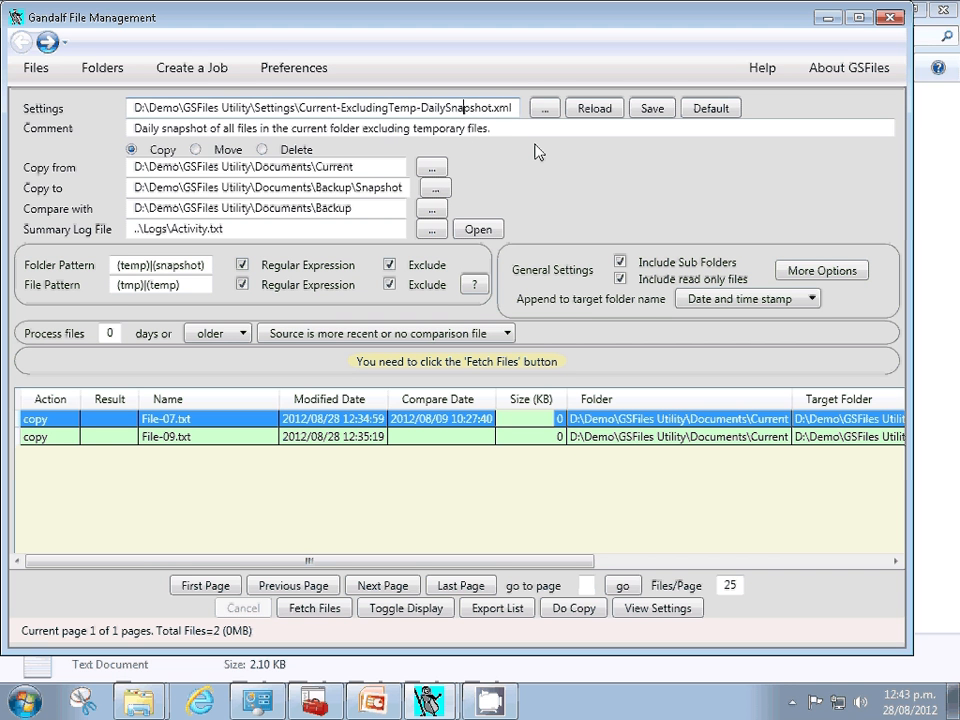
key(Left)
key(Left)
key(Left)
key(Left)
key(Left)
key(Left)
key(Left)
key(Left)
key(shift+Right)
key(shift+Right)
key(shift+Right)
key(shift+Right)
key(Delete)
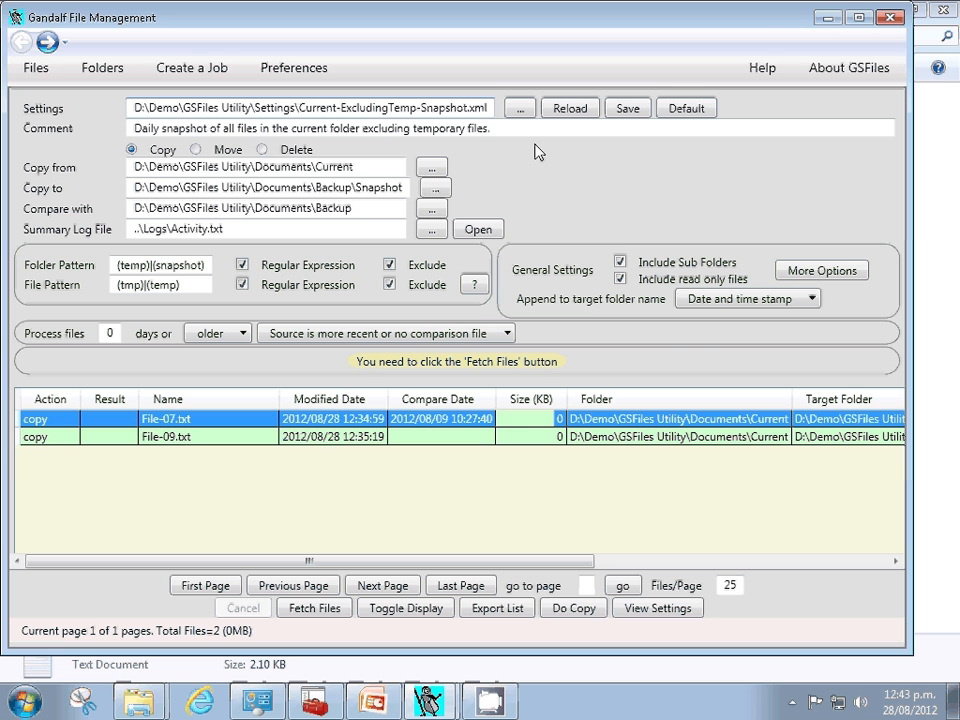
click(628, 110)
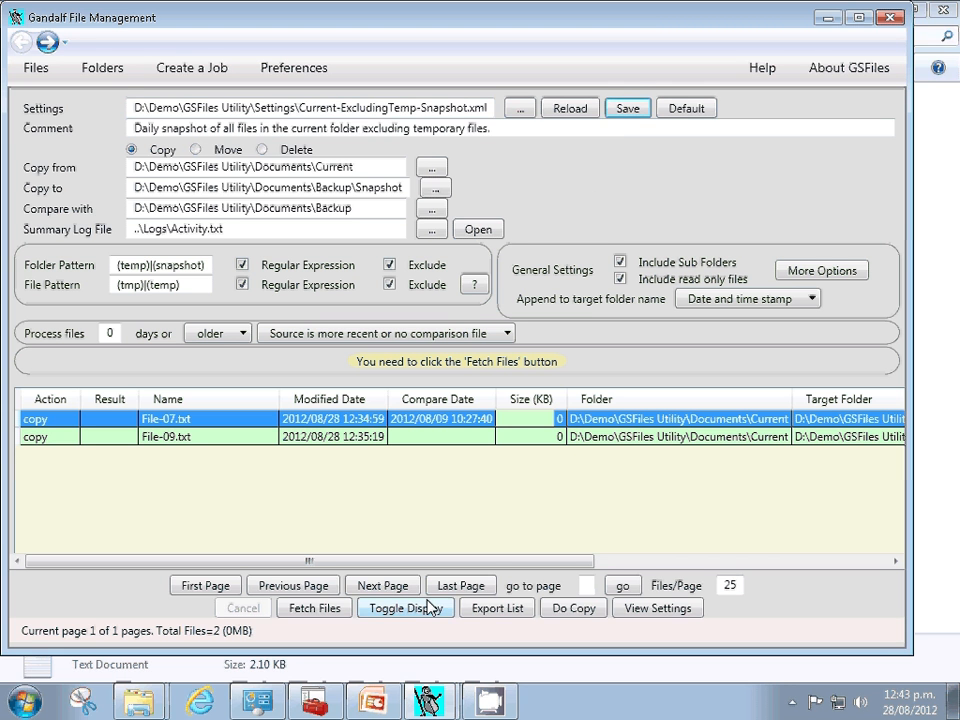
Fetch the files for the time-stamped snapshot, copy them and open the detailed results log.
click(316, 609)
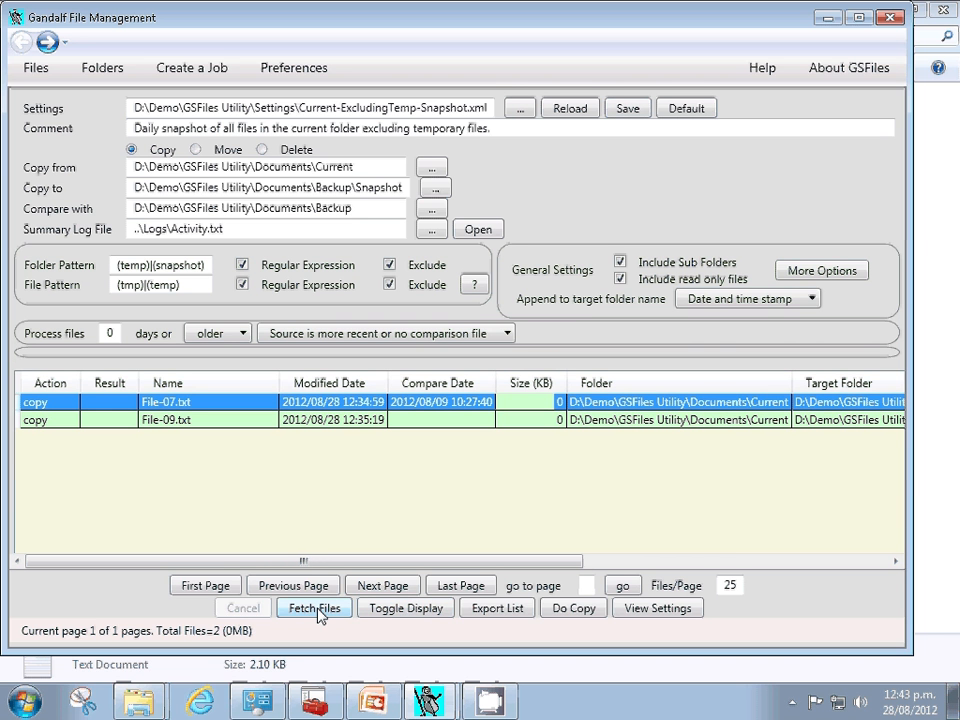
click(574, 608)
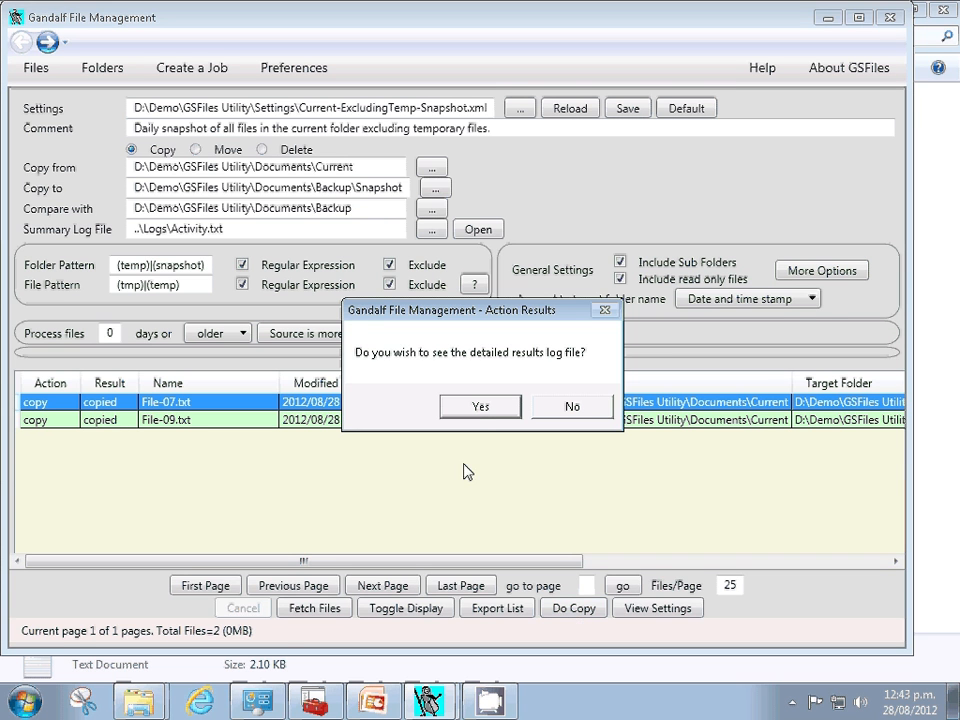
click(481, 408)
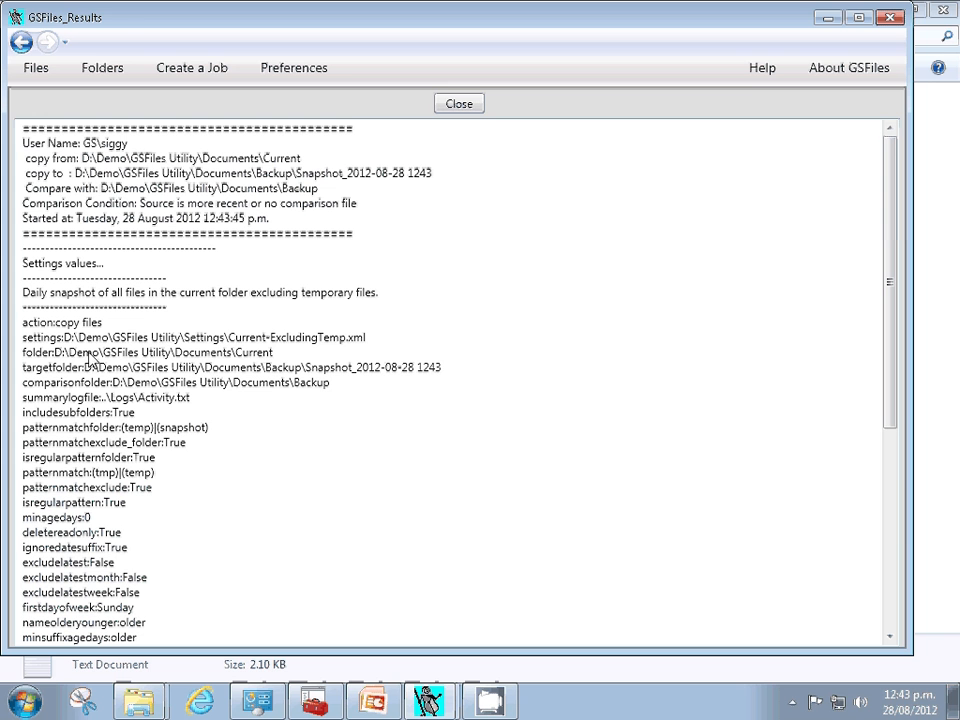
Examine the source folder and target folder paths in the results log, and close it.
drag(56, 354, 279, 357)
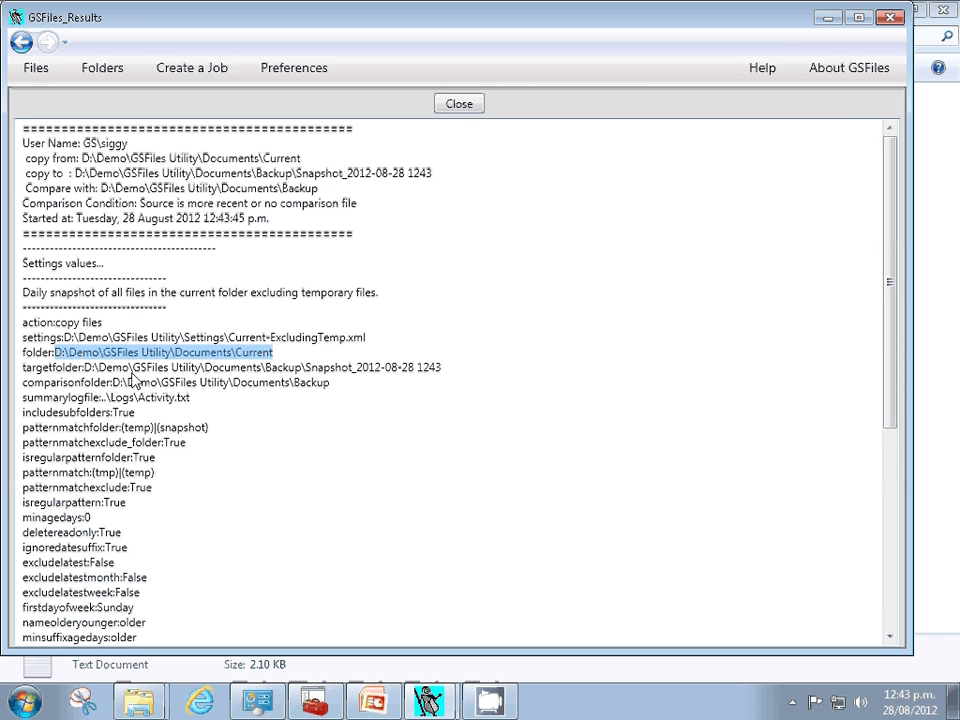
drag(84, 369, 459, 375)
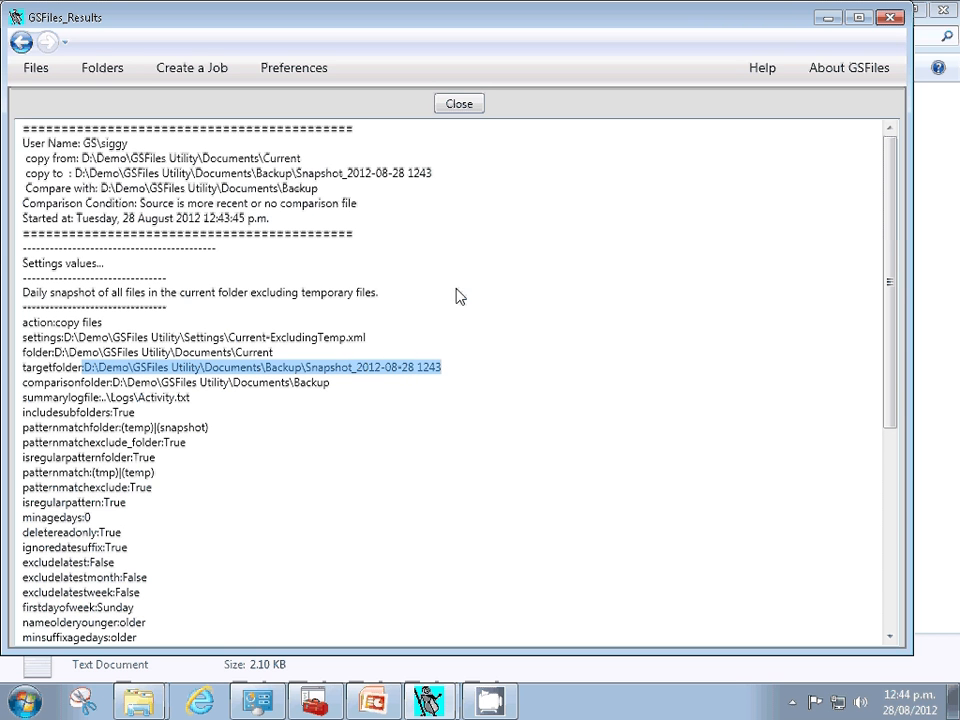
click(459, 105)
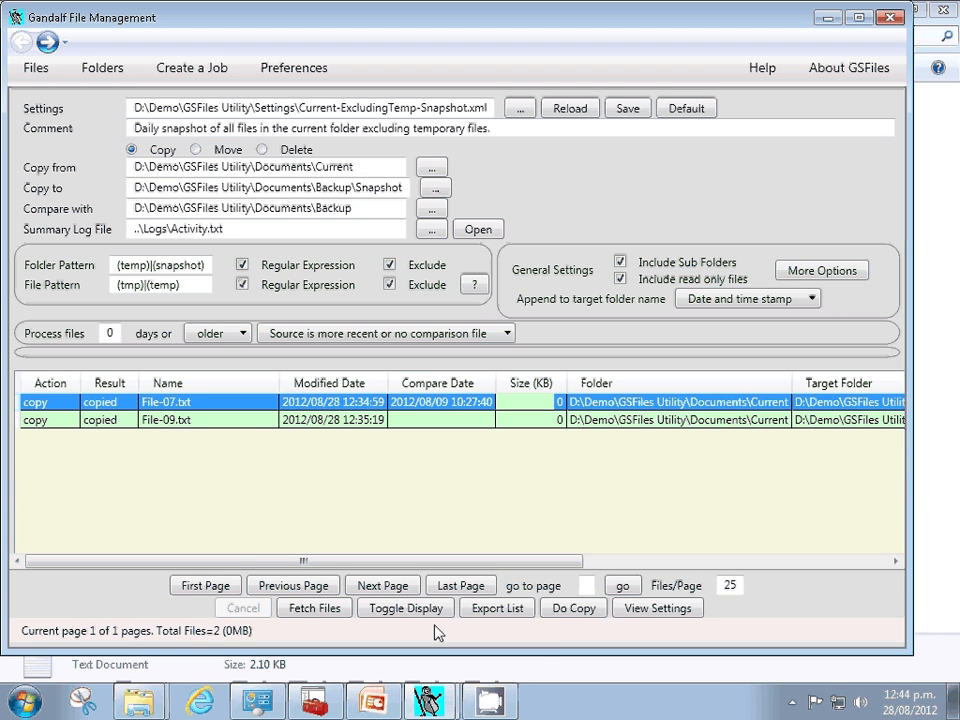
Switch to BackupDemoObjectives.pptx in PowerPoint and start its slide show from the current slide.
mouse_move(377, 706)
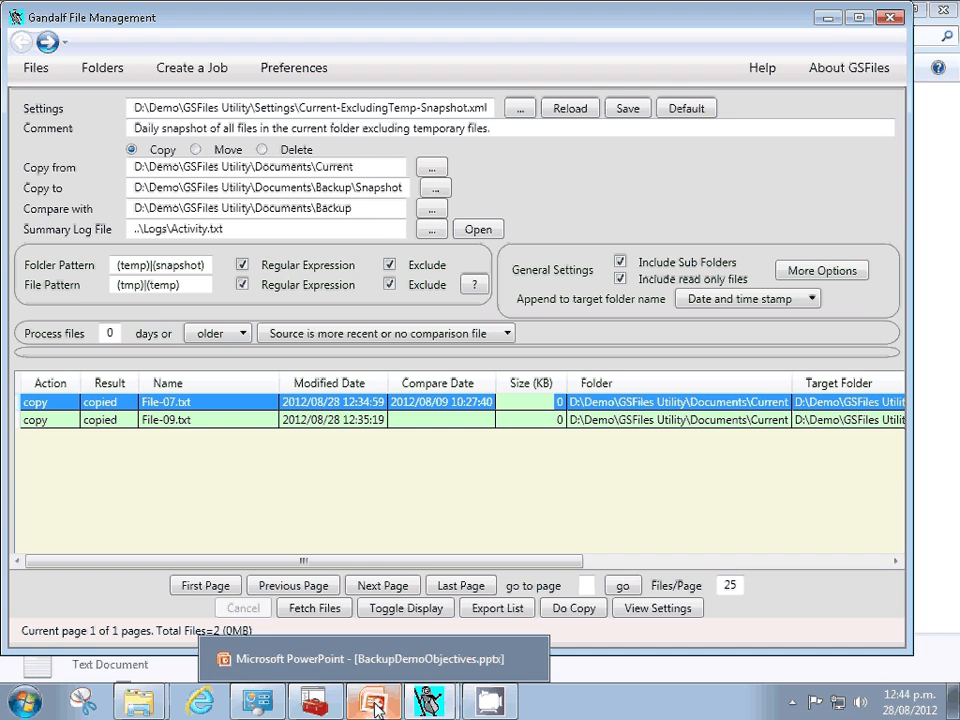
click(381, 659)
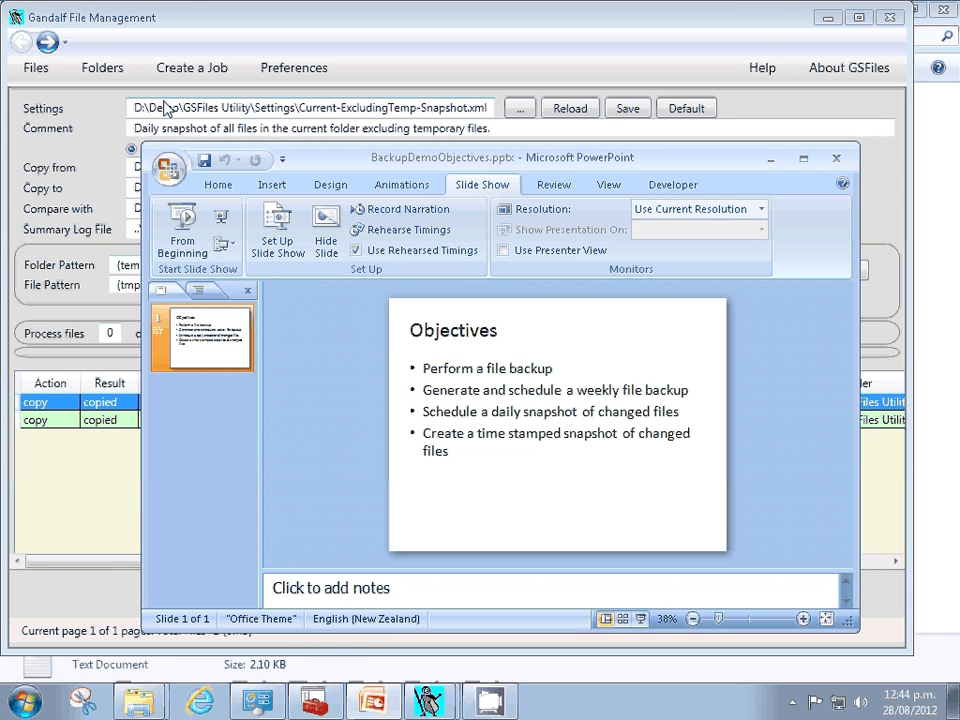
click(220, 219)
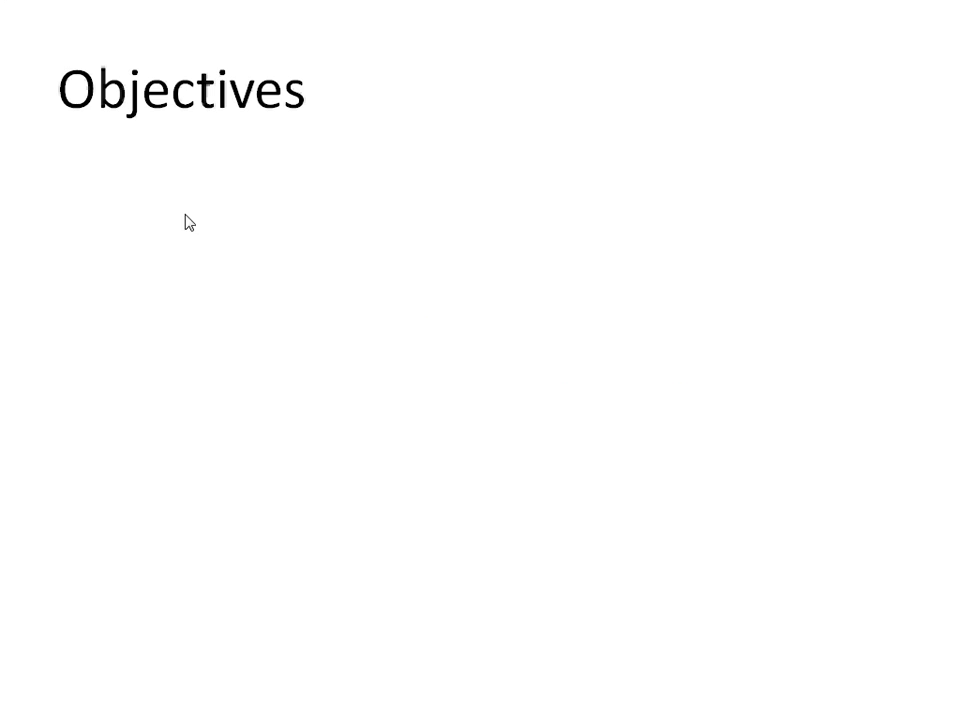